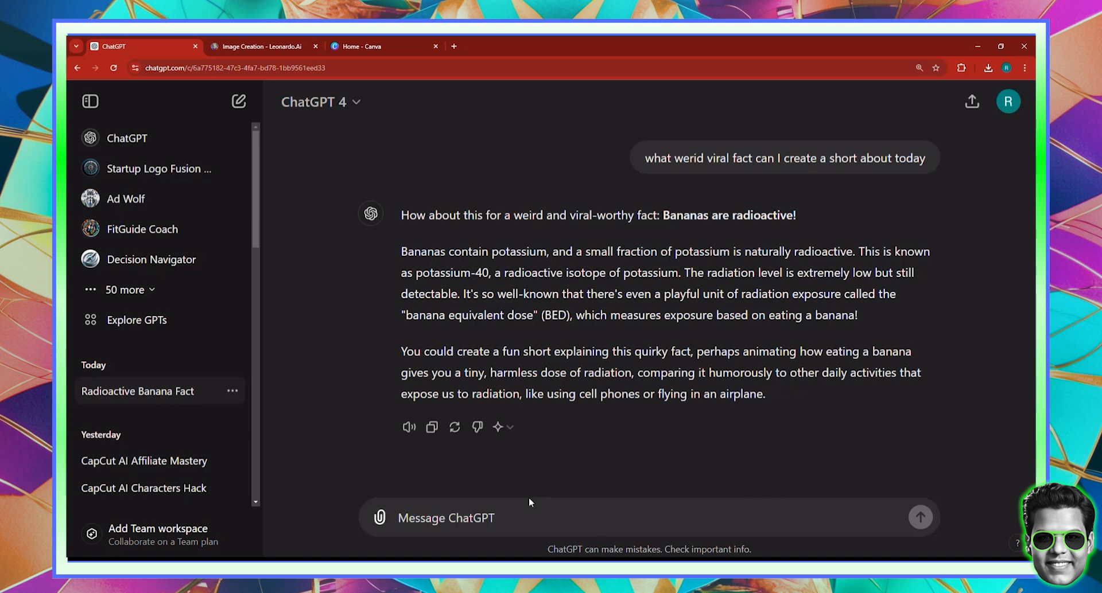
- Ask ChatGPT for a voiceover every 10 seconds, each with a short background-video description
type("now w")
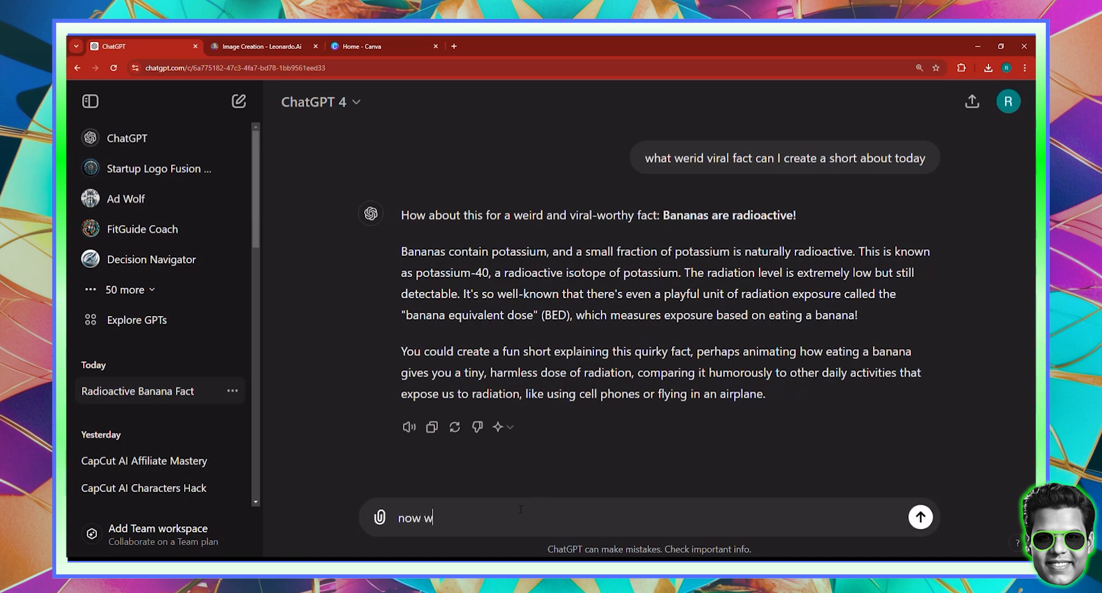
type("rite voiceover for every ")
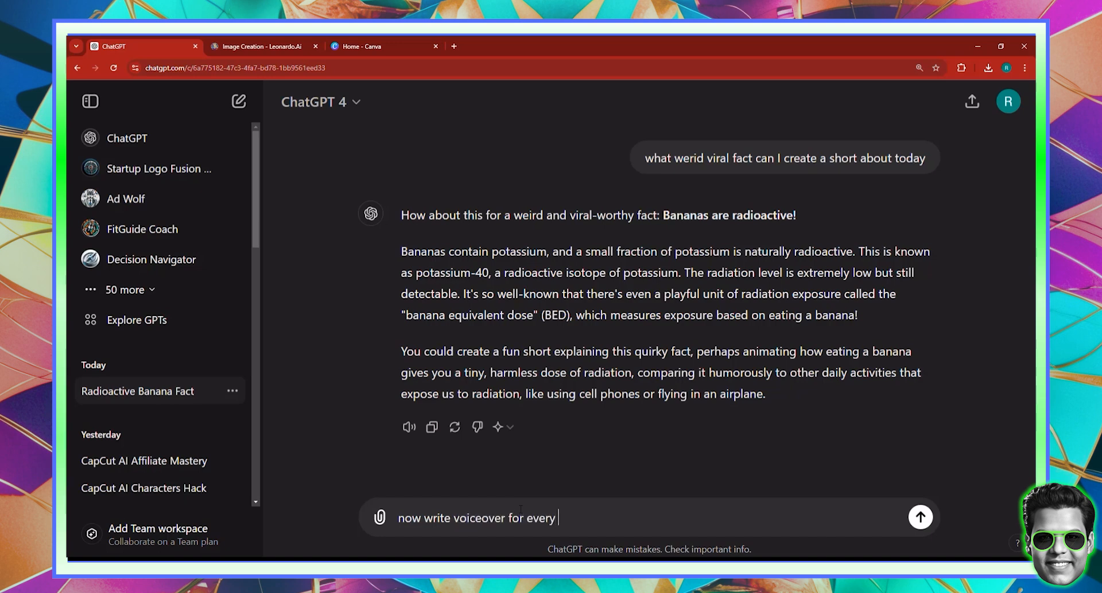
type("10 seconds, and for every 10 seco")
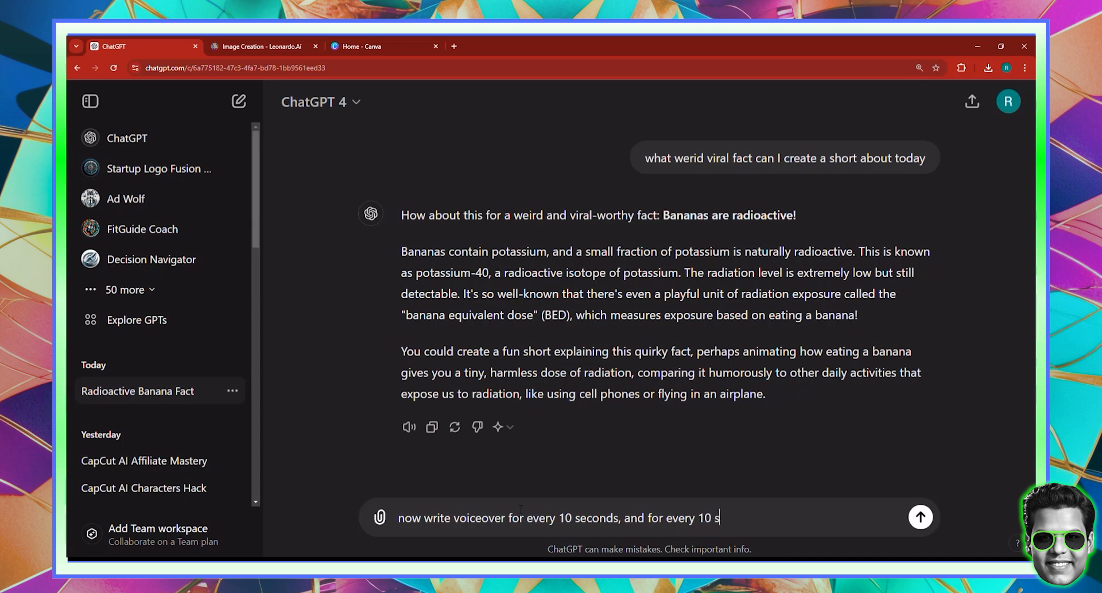
type("nds provide me")
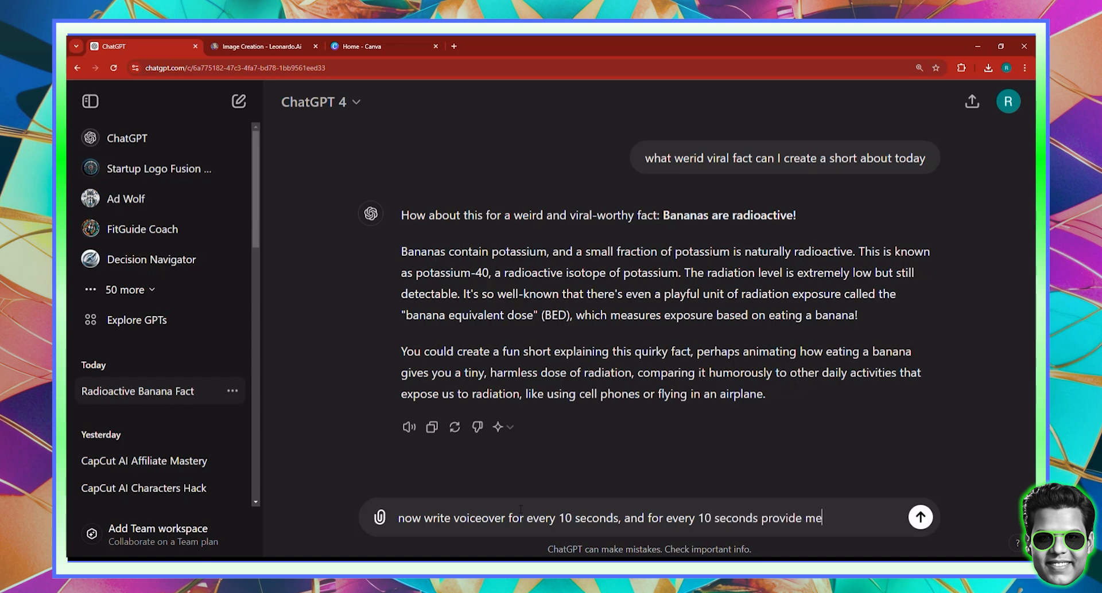
type(" with a very very v")
type("ery very s")
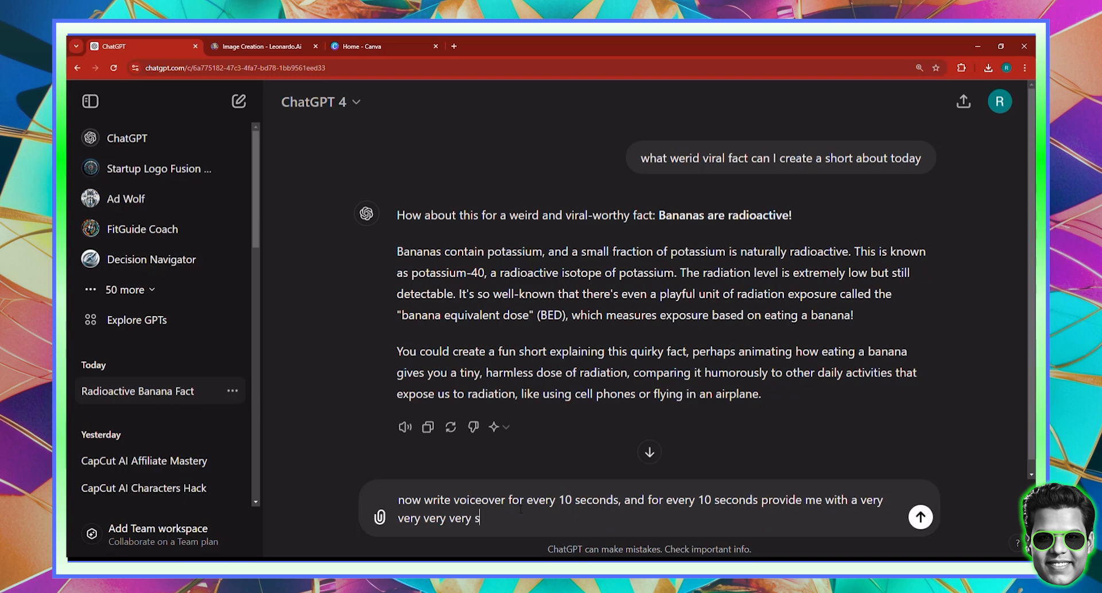
type("hort description of what the back")
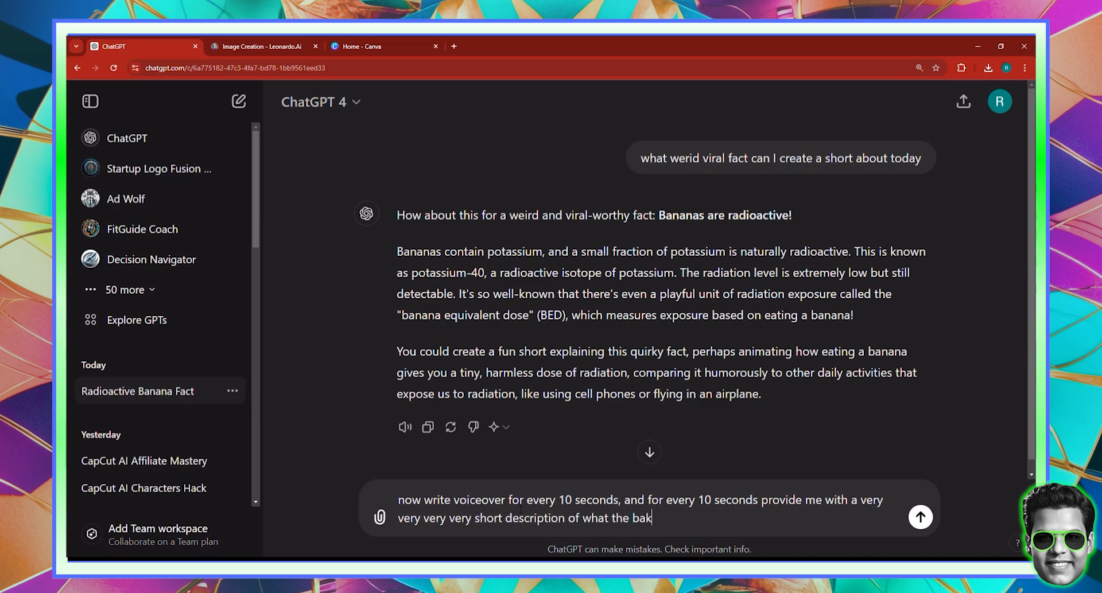
type("ground video is.")
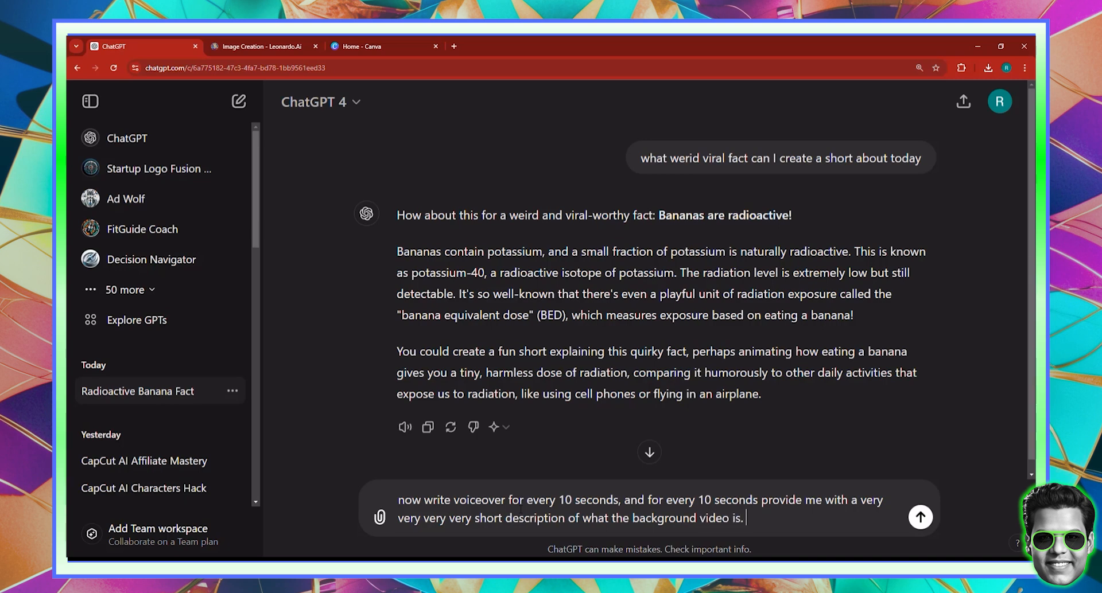
key("Return")
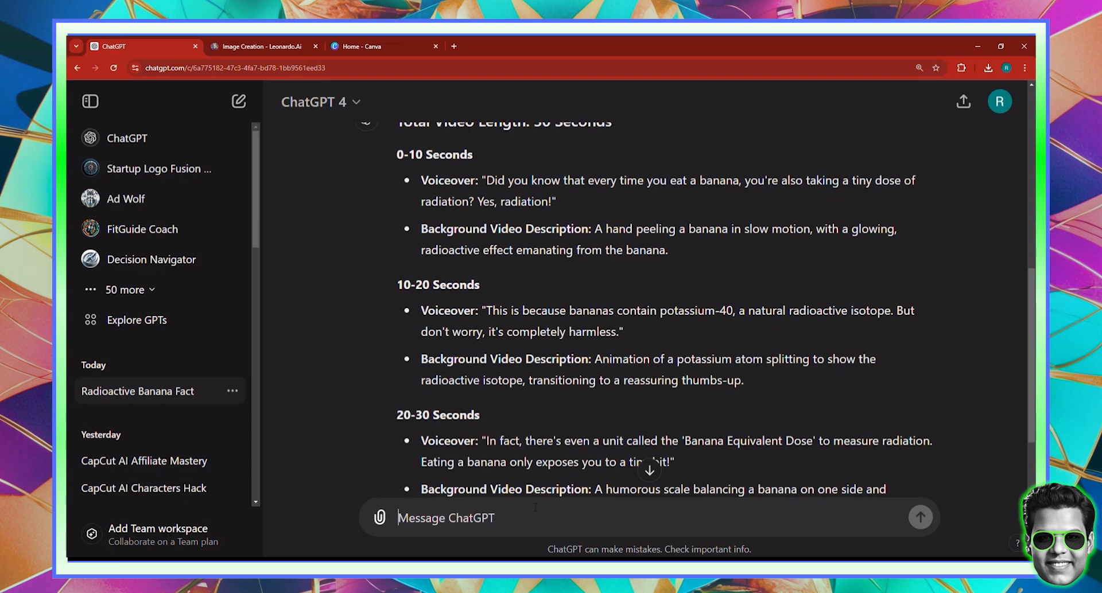
scroll(552, 439, "down", 2)
scroll(552, 439, "up", 2)
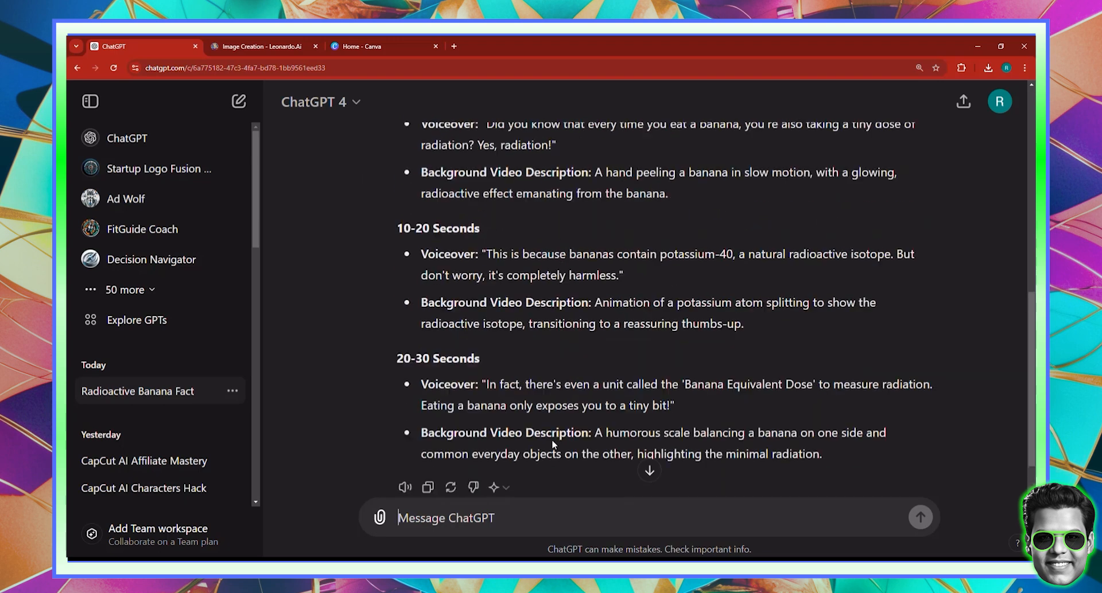
scroll(552, 443, "up", 5)
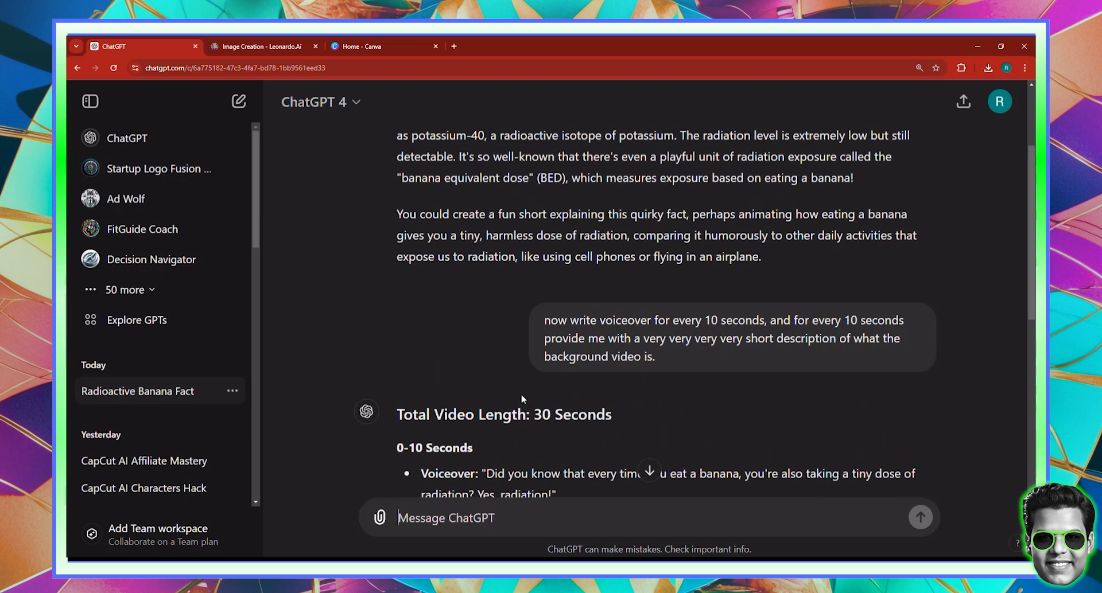
- Edit the voiceover prompt to state a 50-second total video length and resubmit it
left_click(510, 319)
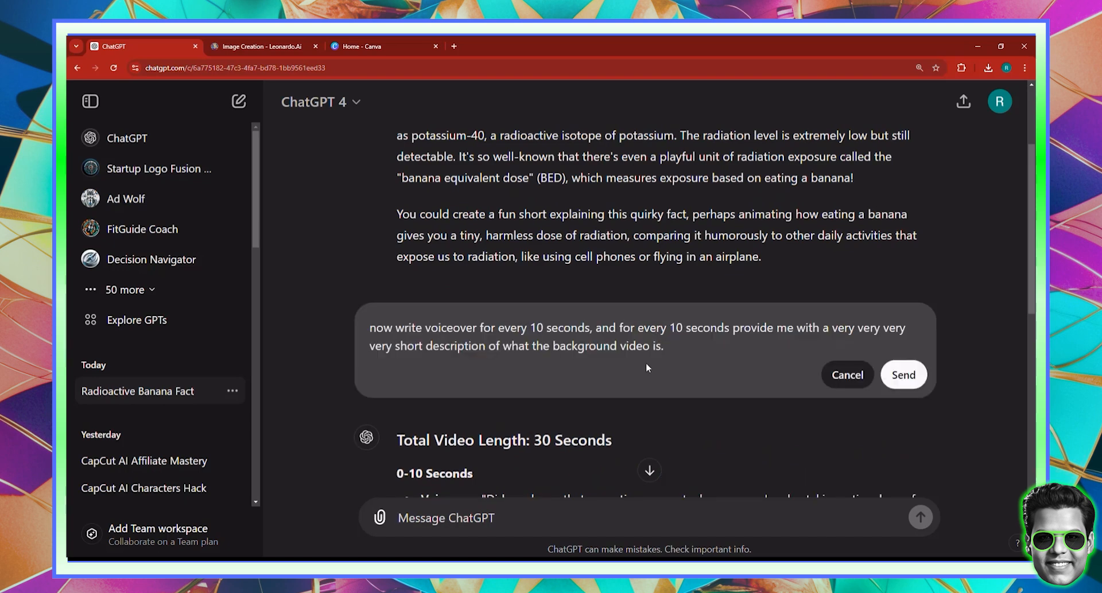
type("THE TOTAL VIDEO LENGHT IS ")
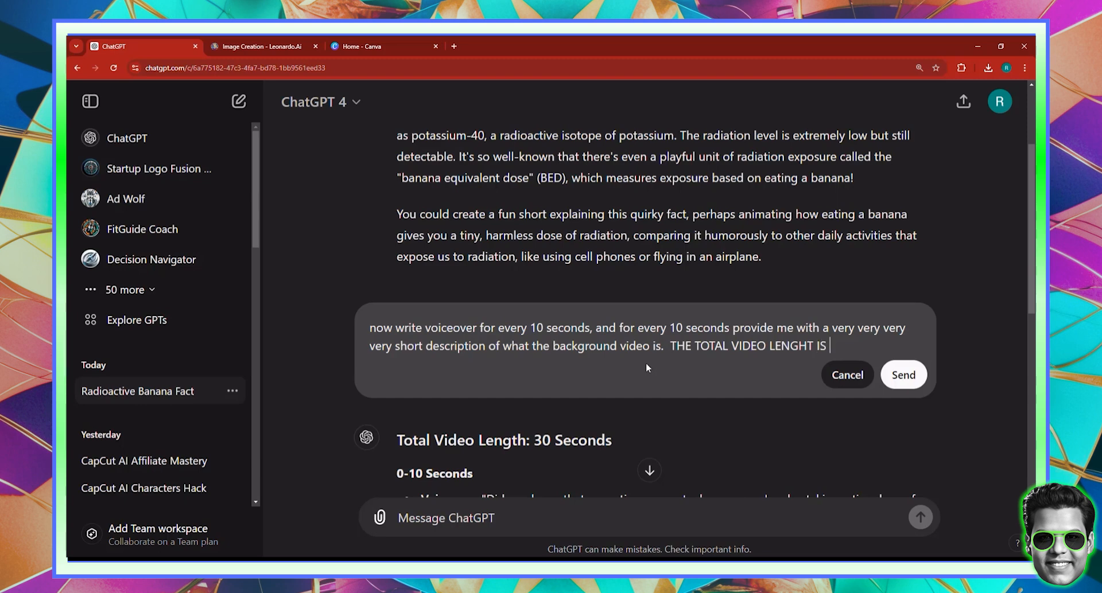
type("50 seconds;")
key("shift+Return")
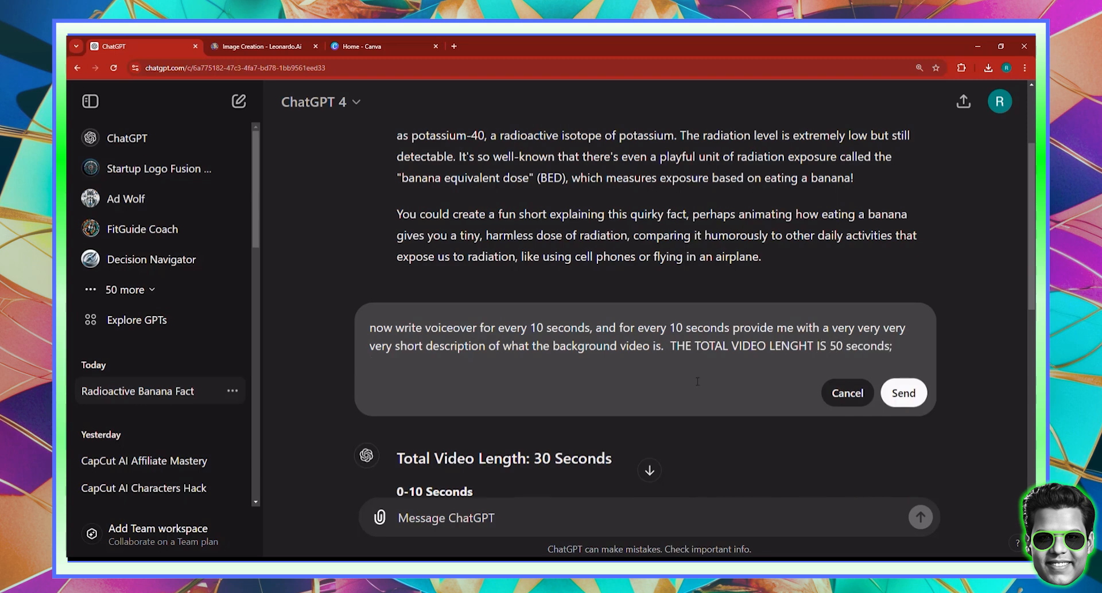
left_click(904, 395)
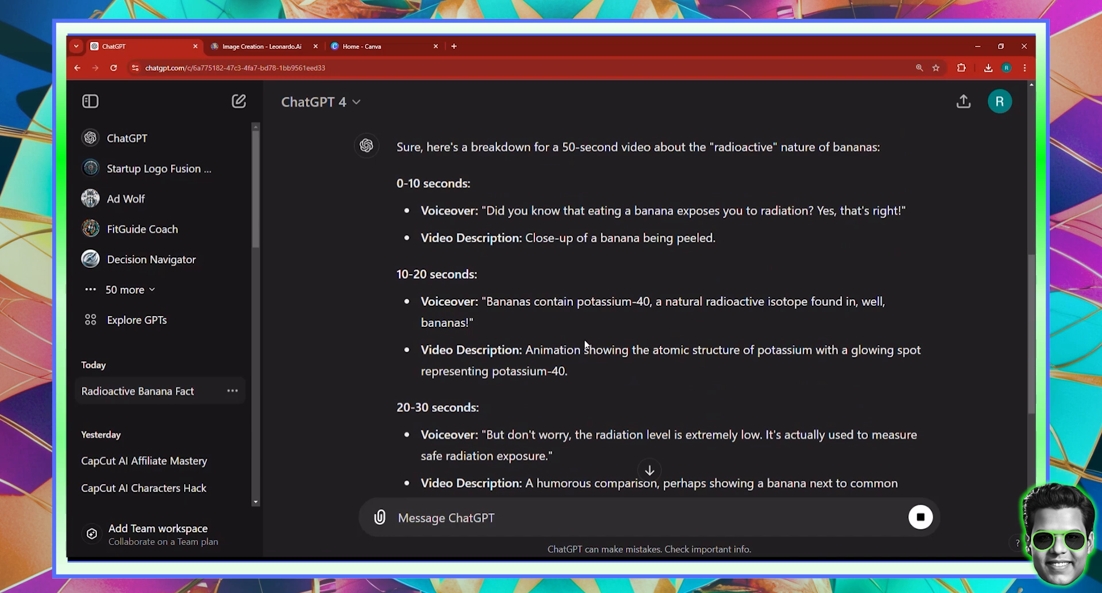
scroll(618, 239, "down", 5)
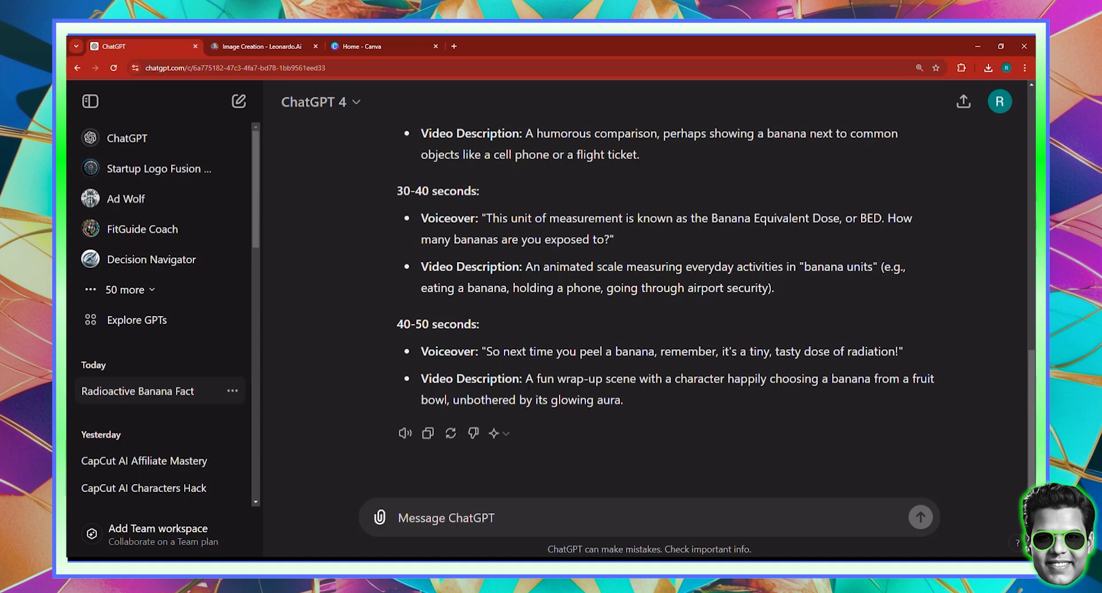
scroll(819, 457, "up", 3)
scroll(649, 298, "down", 3)
- Ask ChatGPT to put all the voiceover in one paragraph and review the merged reply
type("now put ")
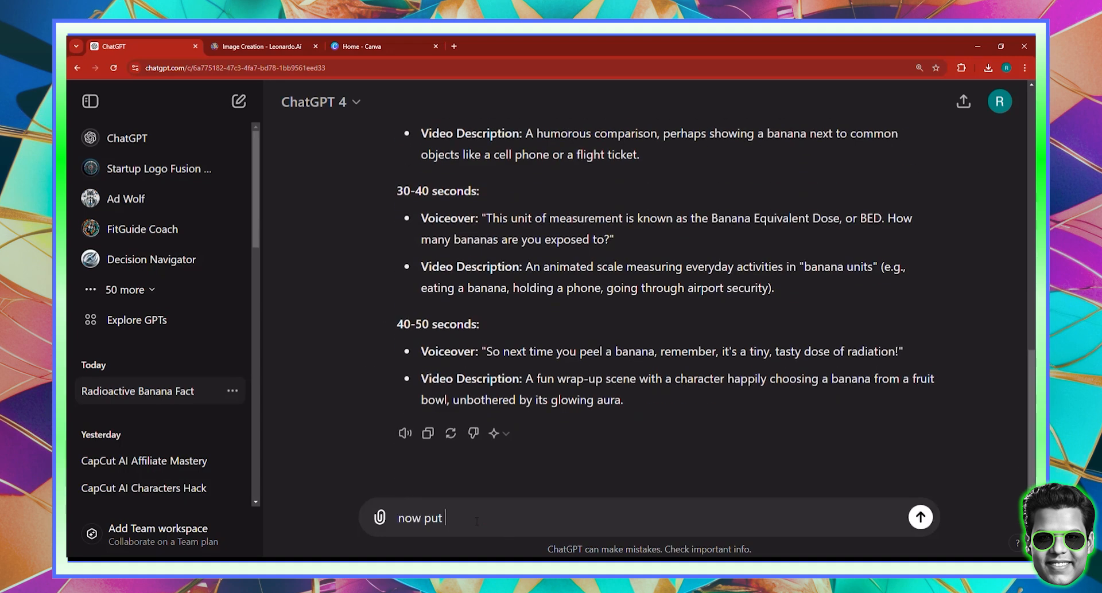
type("all the voiceover in o")
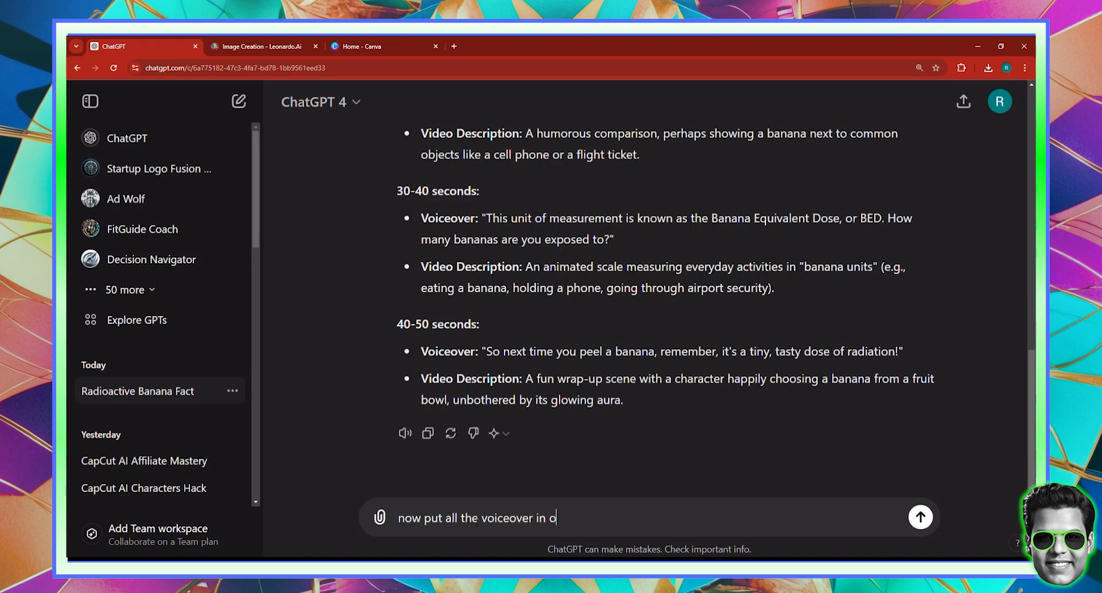
type("ne paragraph;")
key("Return")
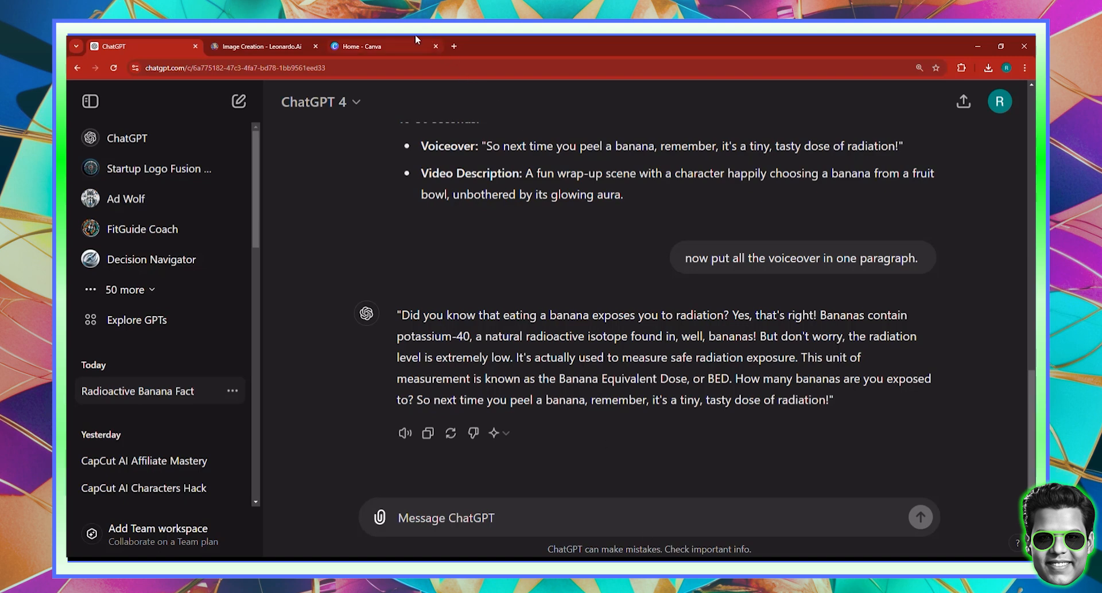
scroll(504, 198, "up", 6)
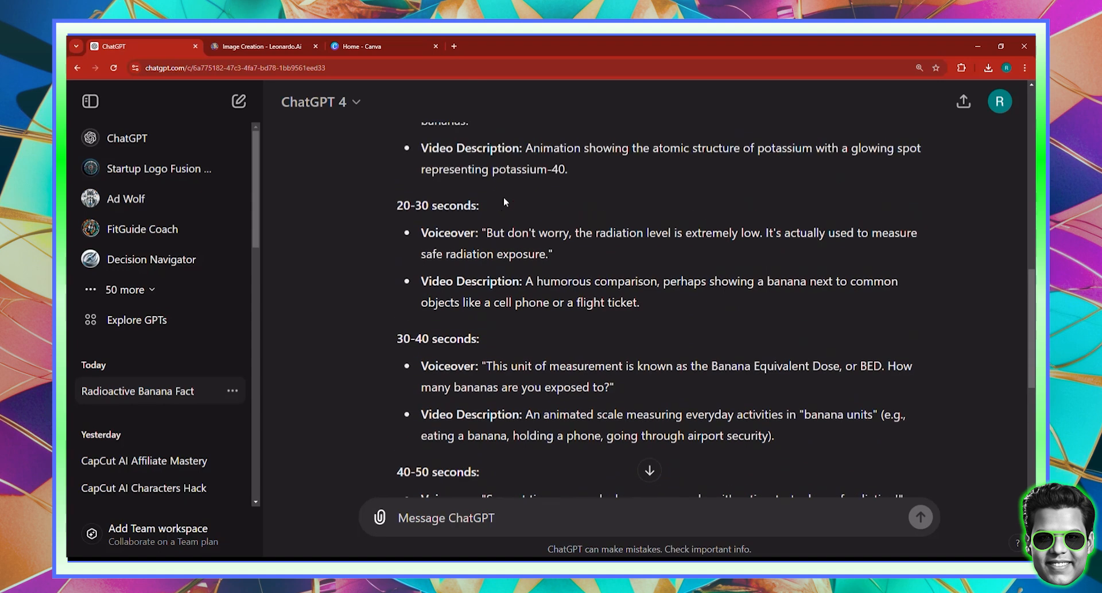
scroll(503, 198, "down", 4)
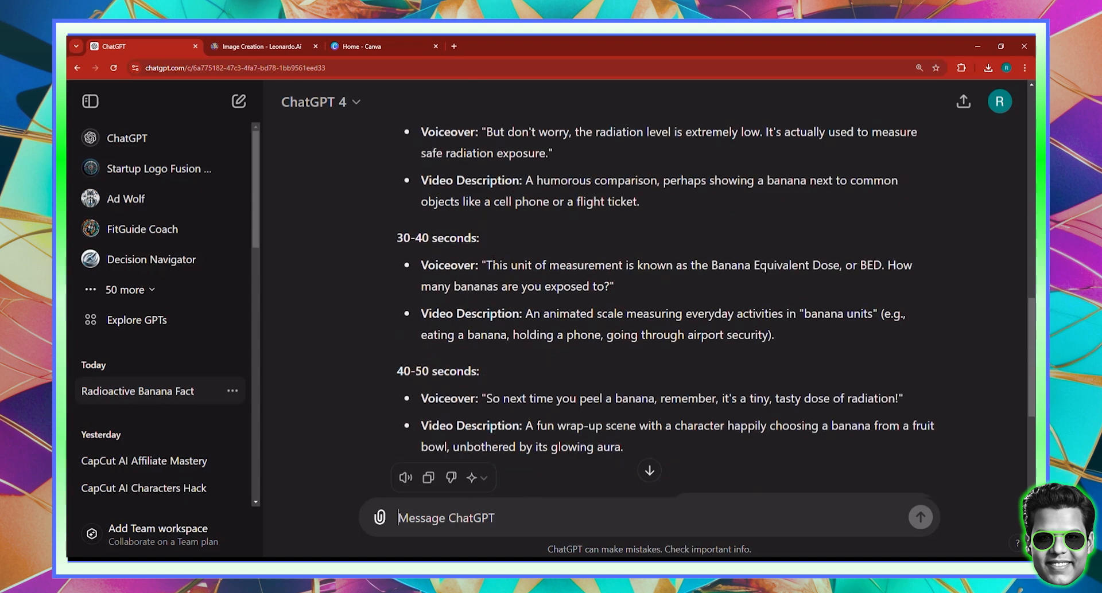
scroll(493, 259, "down", 2)
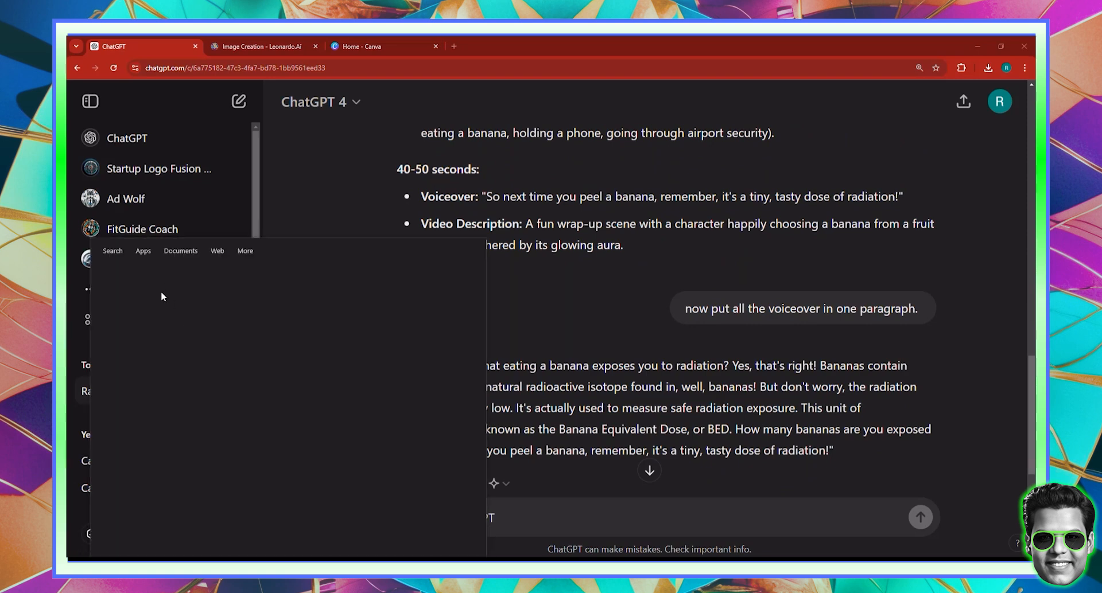
- Launch CapCut from the Windows search results
left_click(139, 302)
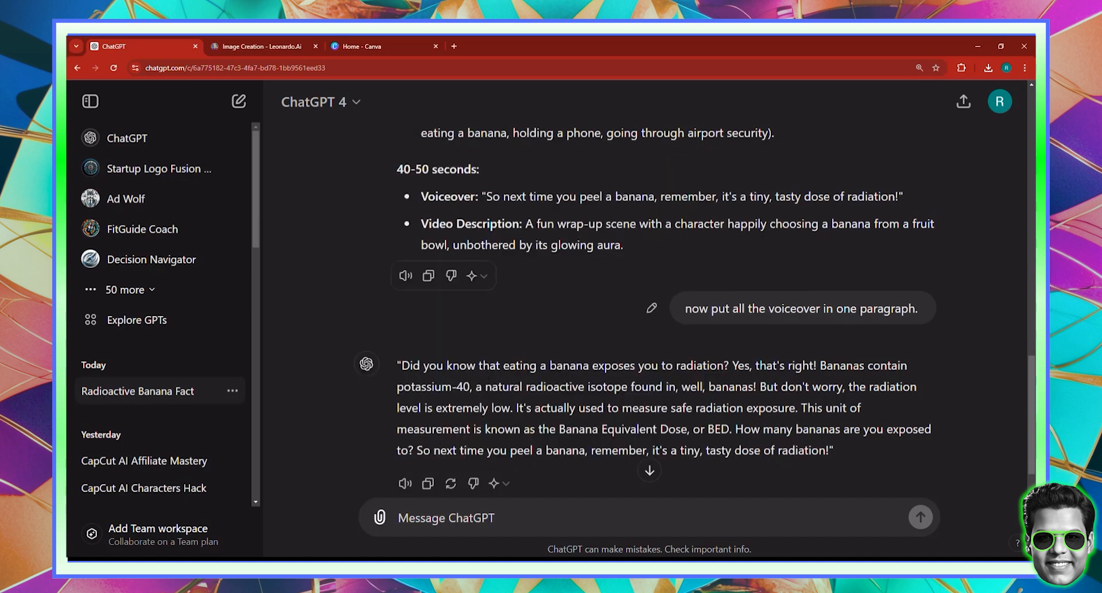
- Copy the one-paragraph banana voiceover text from ChatGPT's reply
left_click(445, 518)
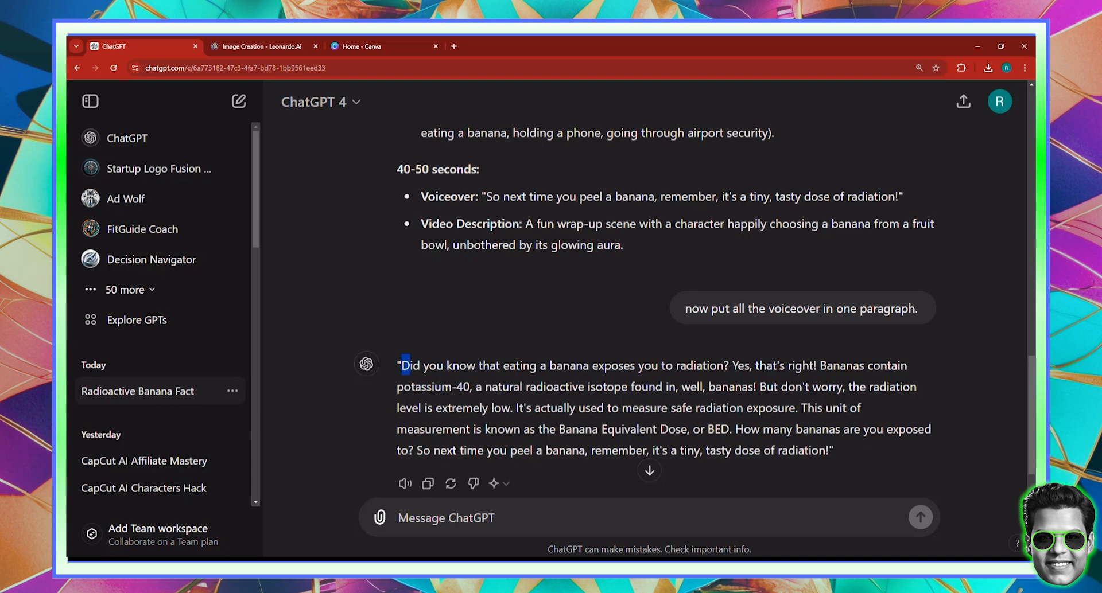
left_click_drag(401, 365, 830, 454)
key("ctrl+c")
right_click(826, 466)
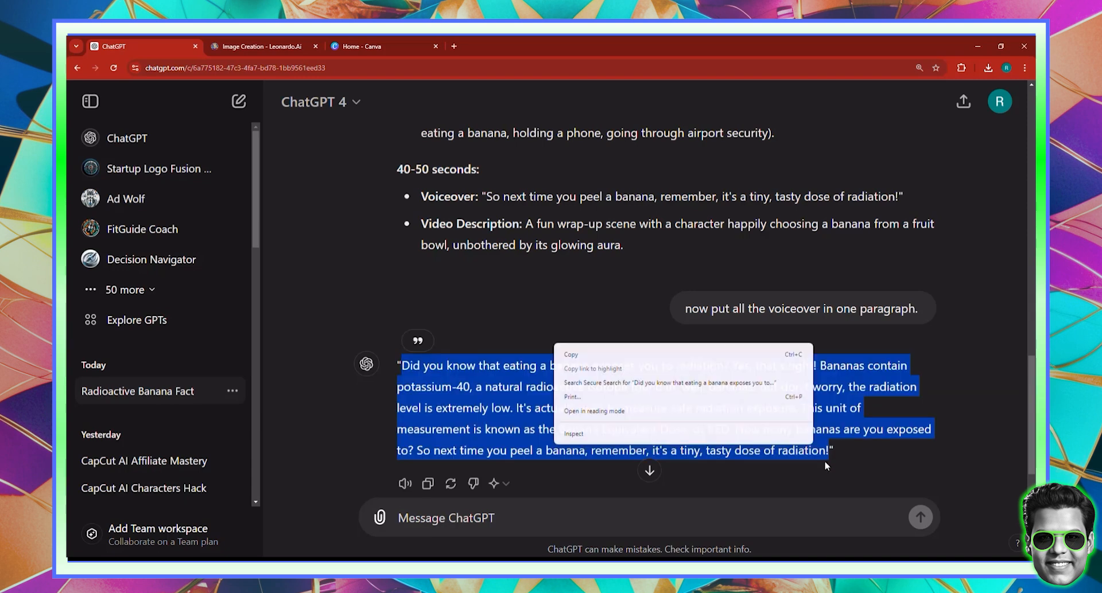
left_click(583, 356)
left_click(750, 400)
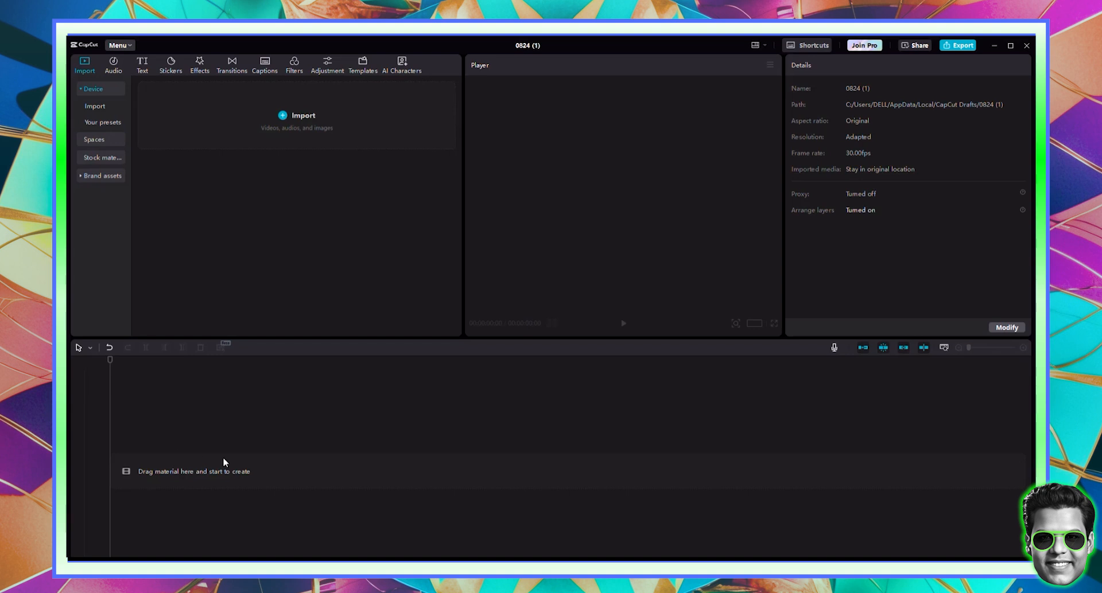
- Add a Default text clip at the start of the CapCut timeline
left_click(141, 65)
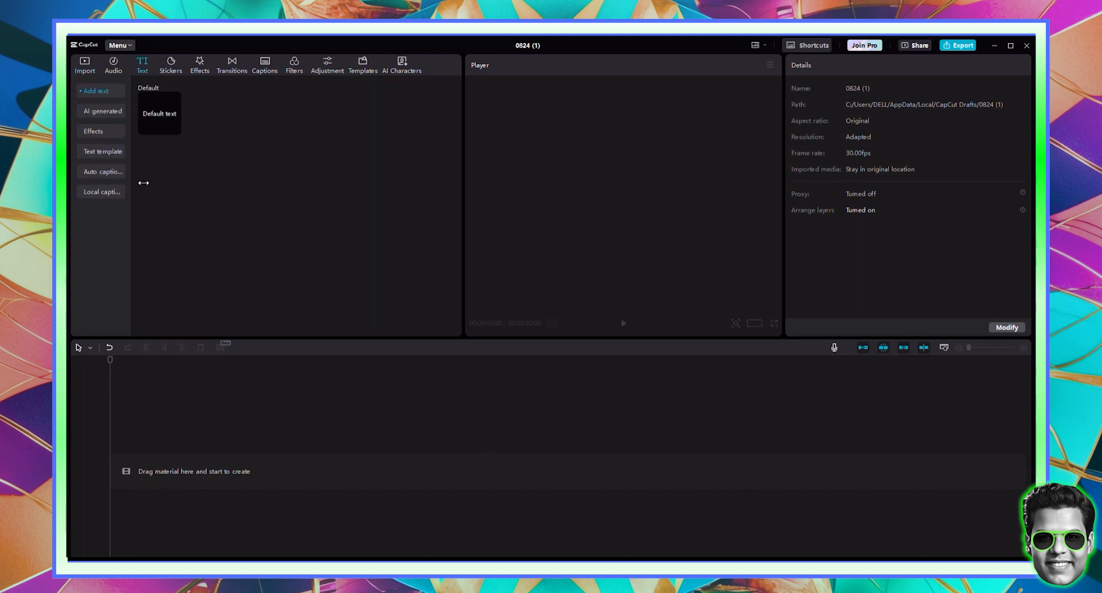
left_click(158, 120)
left_click(163, 445)
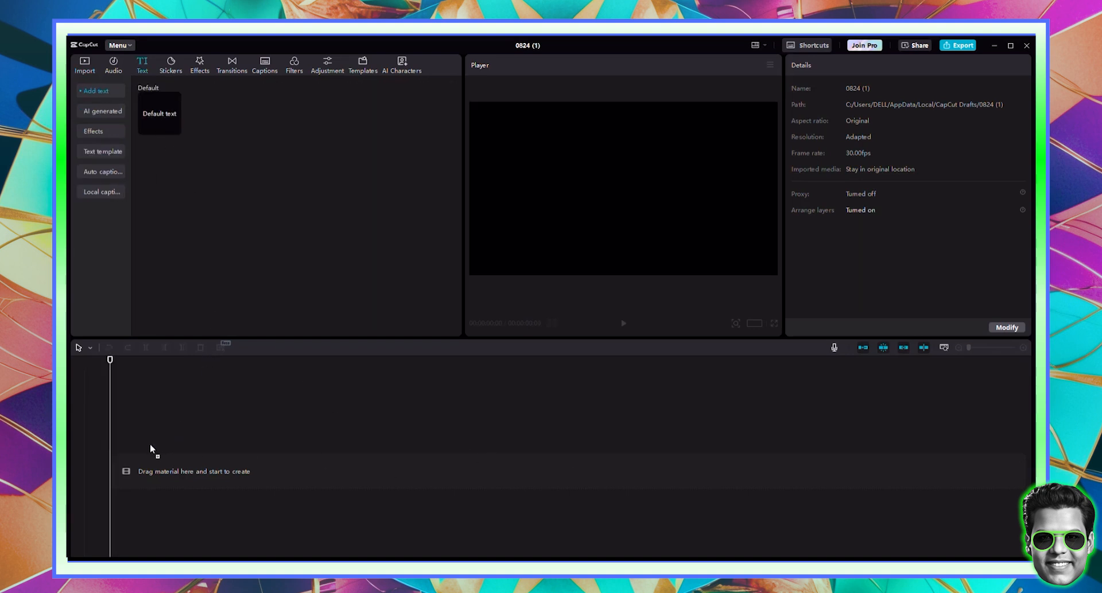
left_click_drag(150, 446, 228, 457)
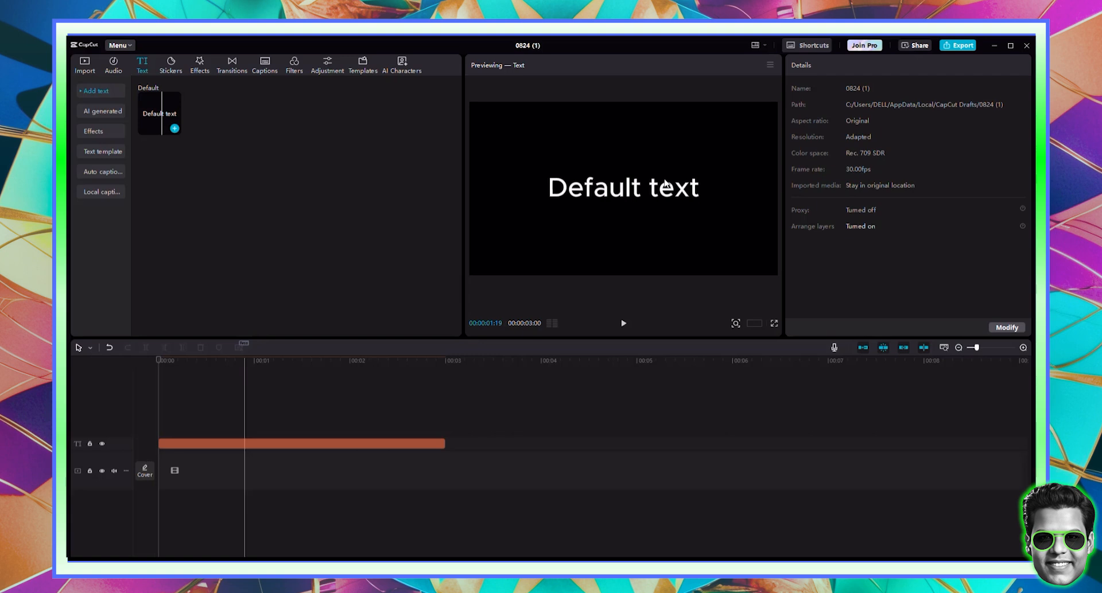
- Replace the text clip's caption with the pasted banana radiation voiceover paragraph
left_click(624, 191)
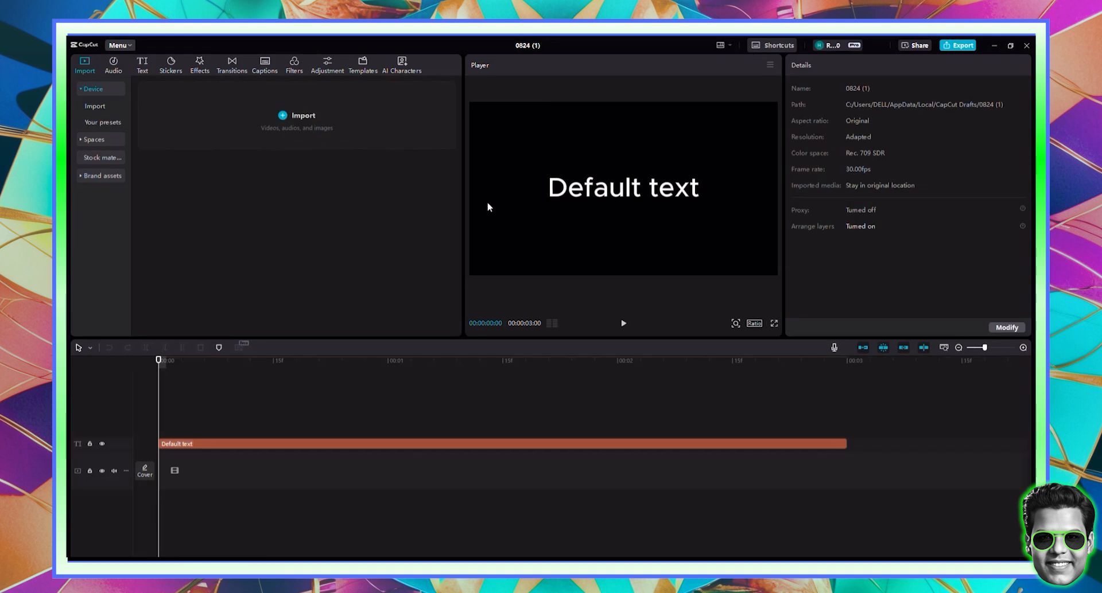
left_click(505, 445)
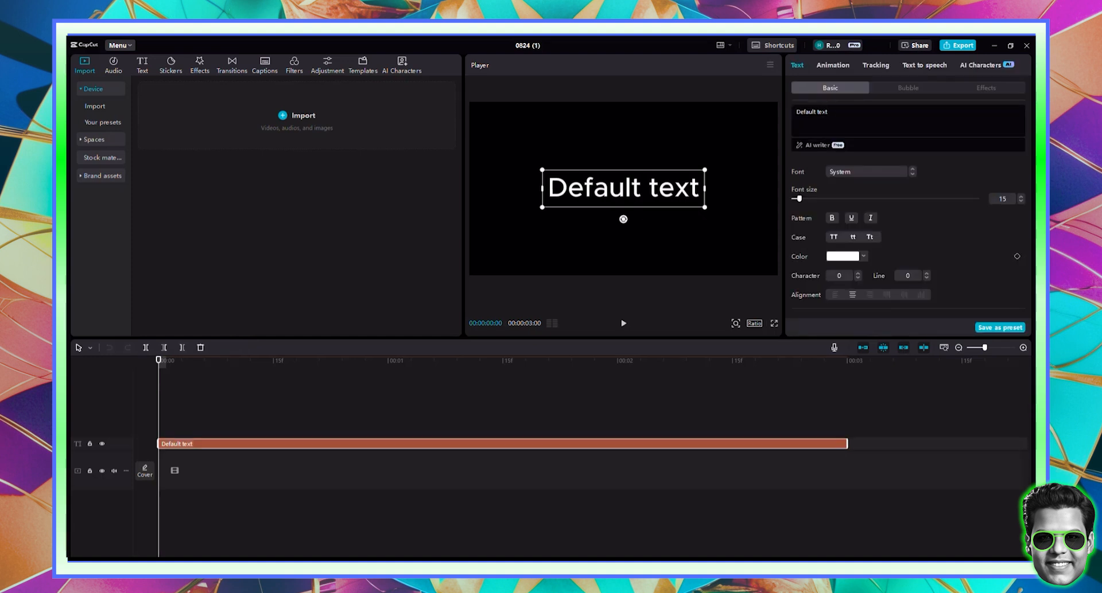
double_click(674, 187)
double_click(823, 111)
left_click(823, 112)
key("ctrl+a")
key("ctrl+v")
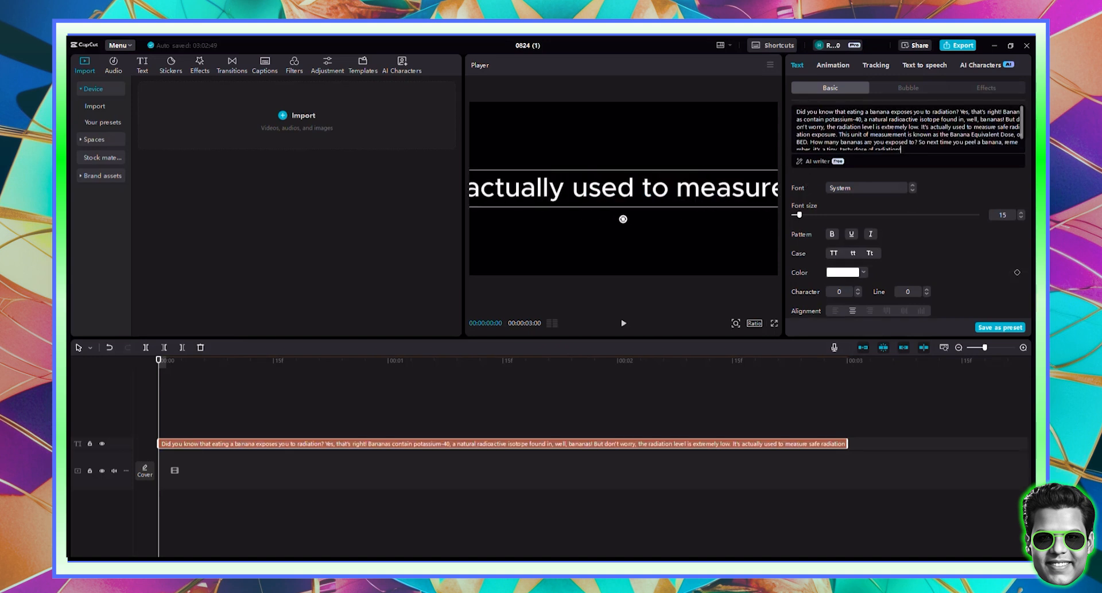
- Pick the Dom-Holding presenter in the white top from AI Characters and view the voices
left_click(975, 67)
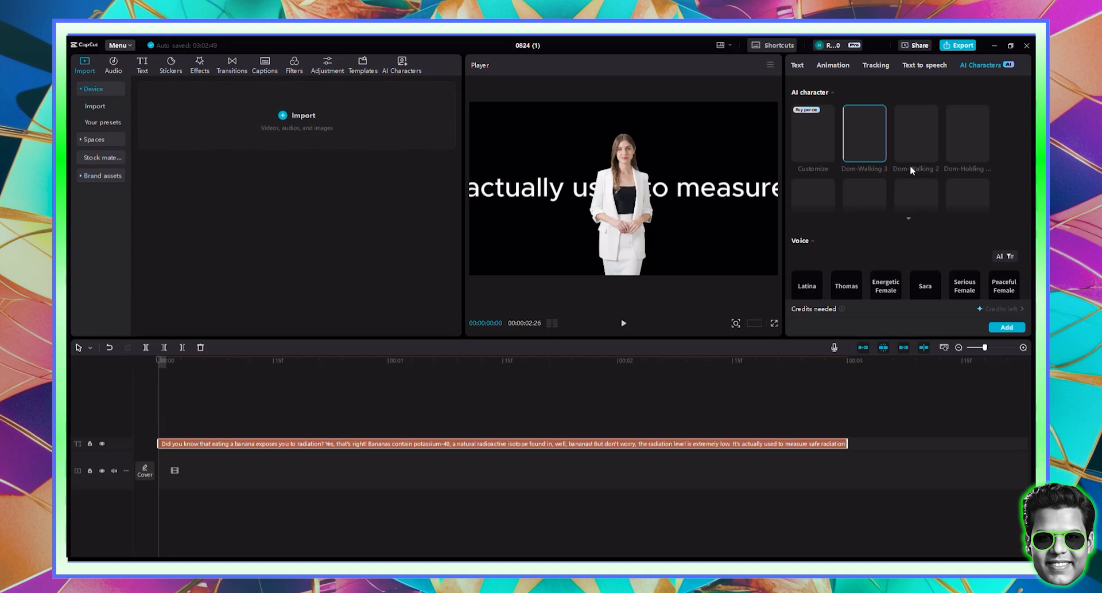
left_click(966, 141)
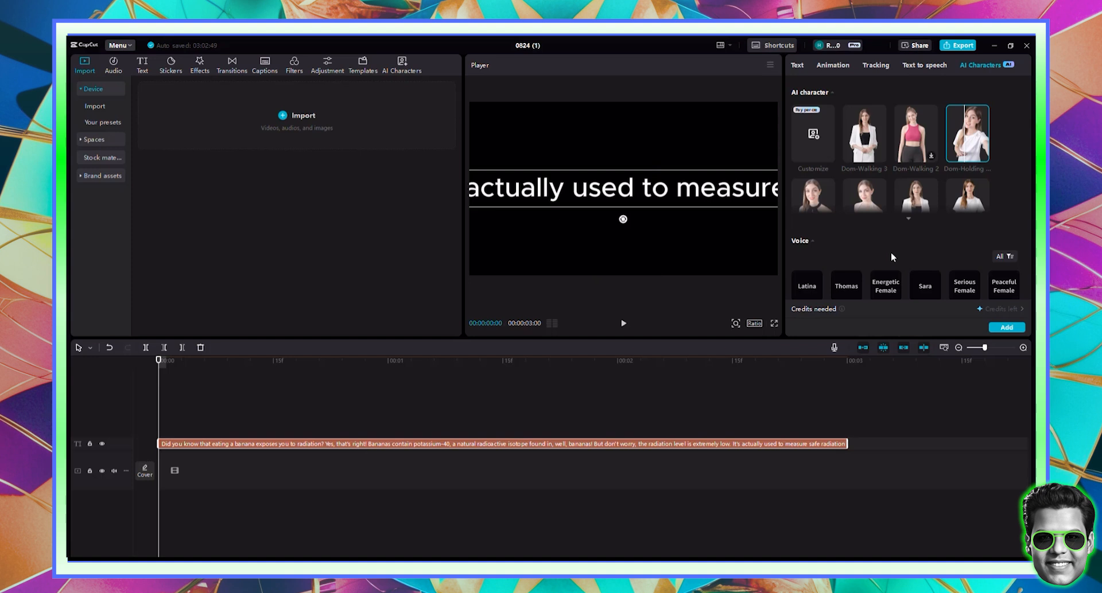
scroll(891, 253, "down", 1)
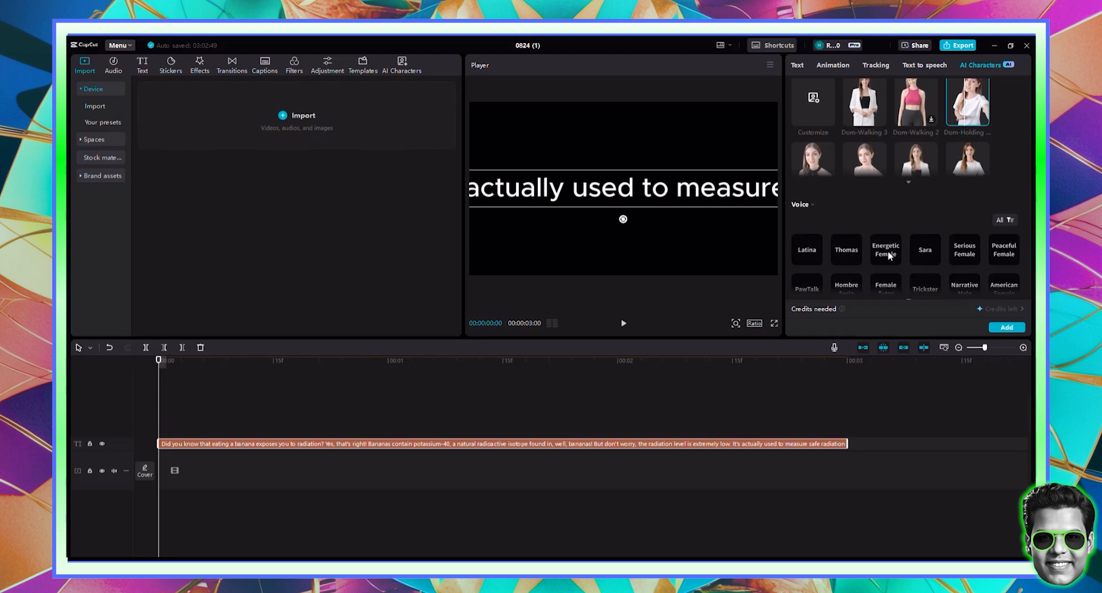
- Add the presenter with the Energetic Female voice, cancel the stalled generation, and close the window
left_click(886, 256)
left_click(1004, 328)
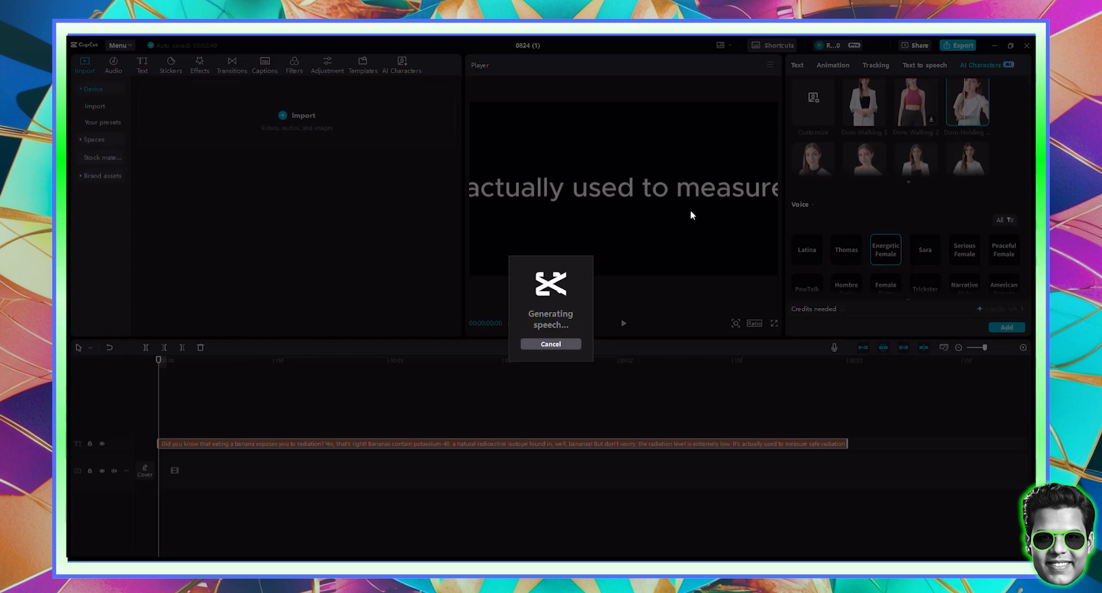
left_click(555, 345)
left_click(1027, 46)
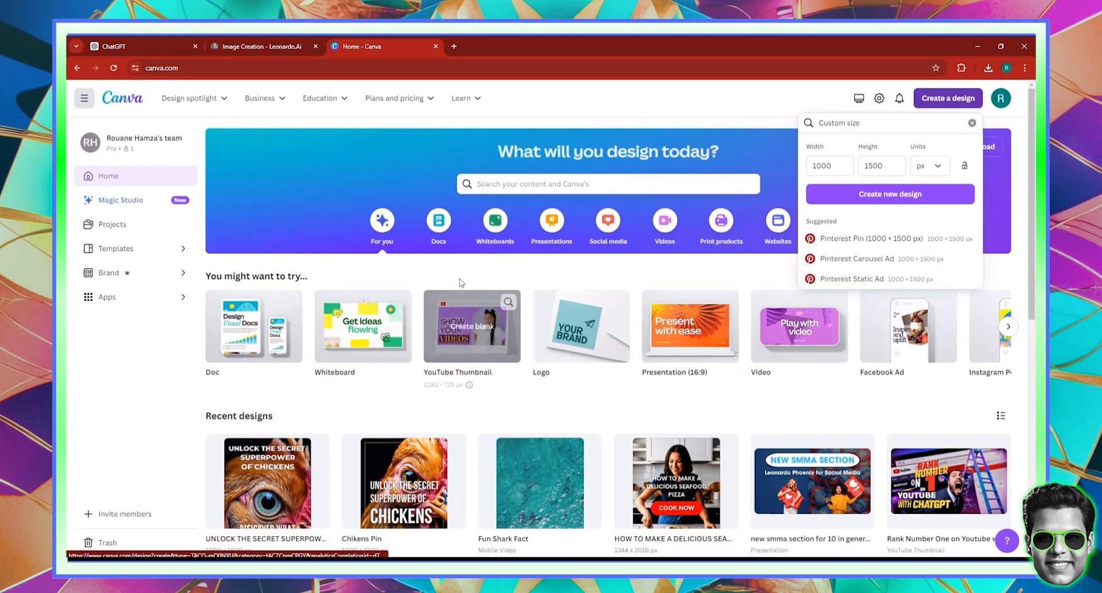
- Dismiss the Custom size options on the Canva home page
left_click(658, 127)
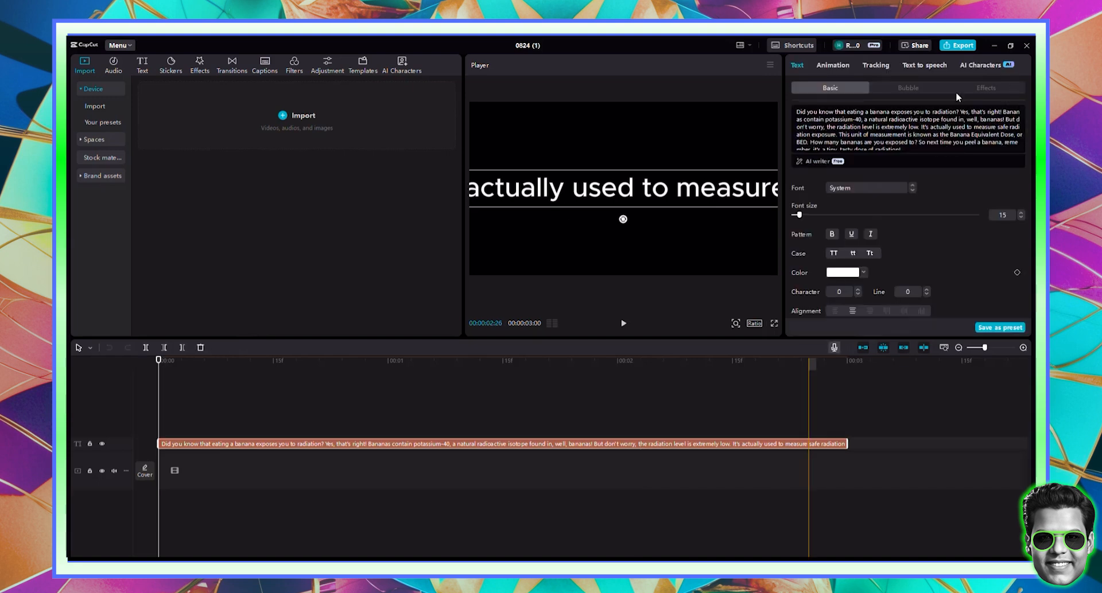
- Reselect the white-top Dom-Holding presenter and add it with the chosen voice
left_click(976, 66)
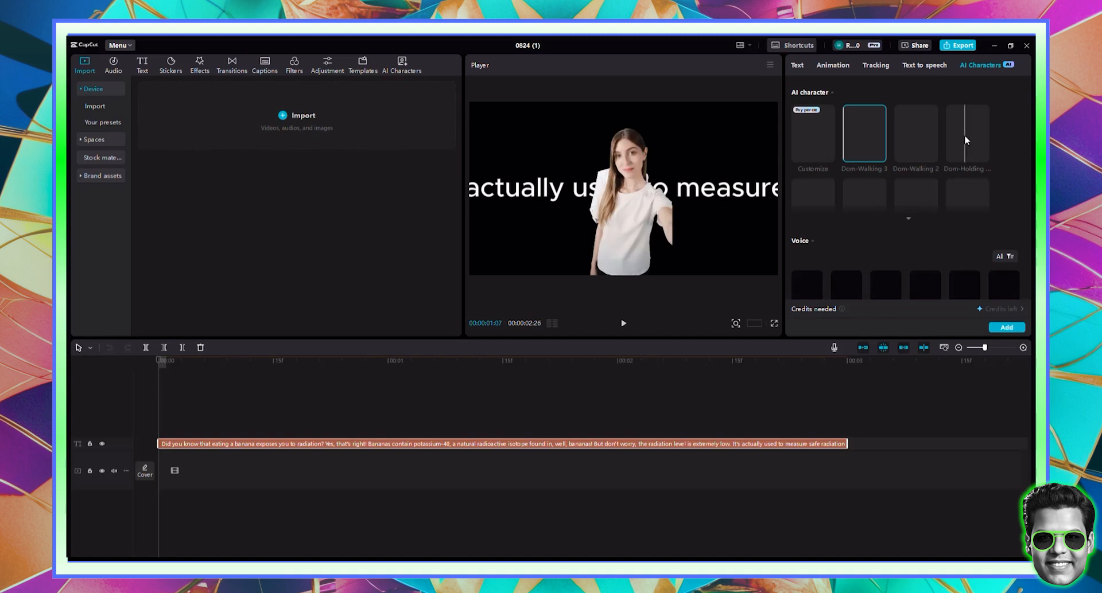
left_click(964, 138)
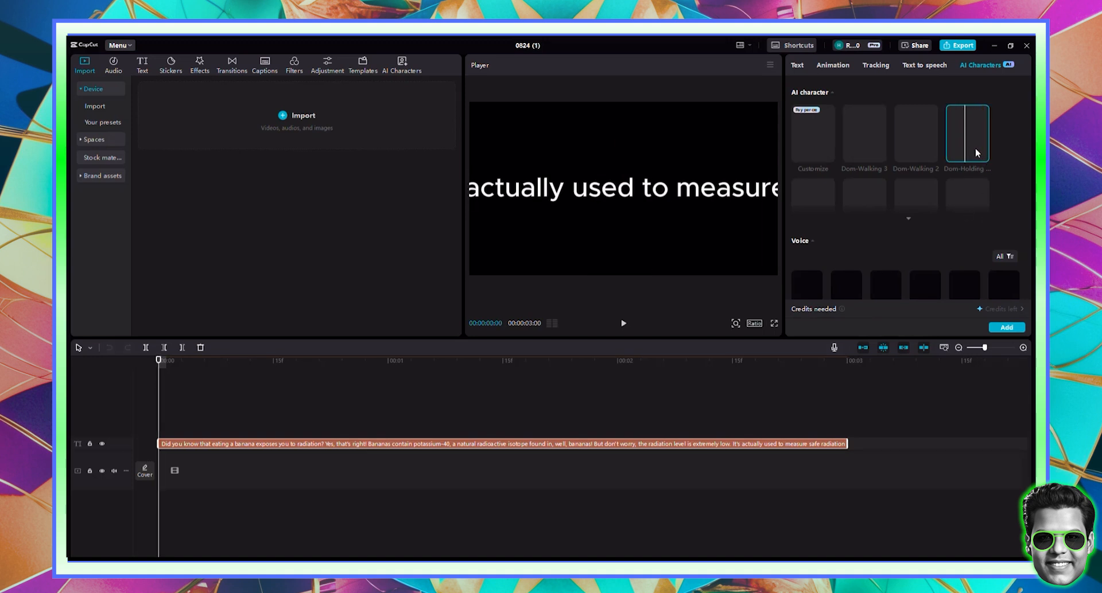
scroll(904, 241, "down", 2)
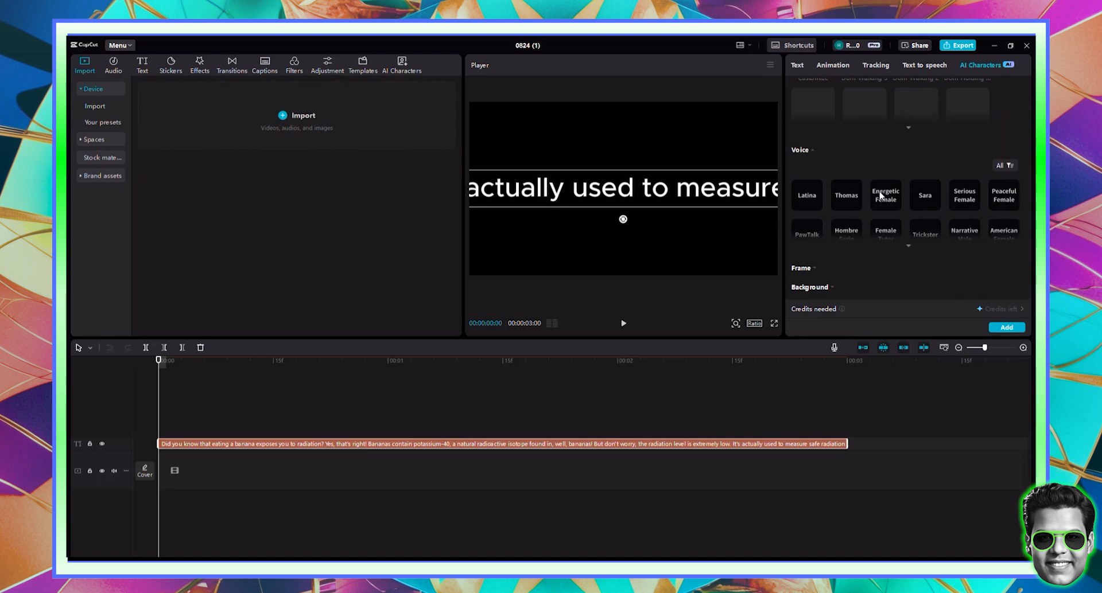
left_click(1014, 331)
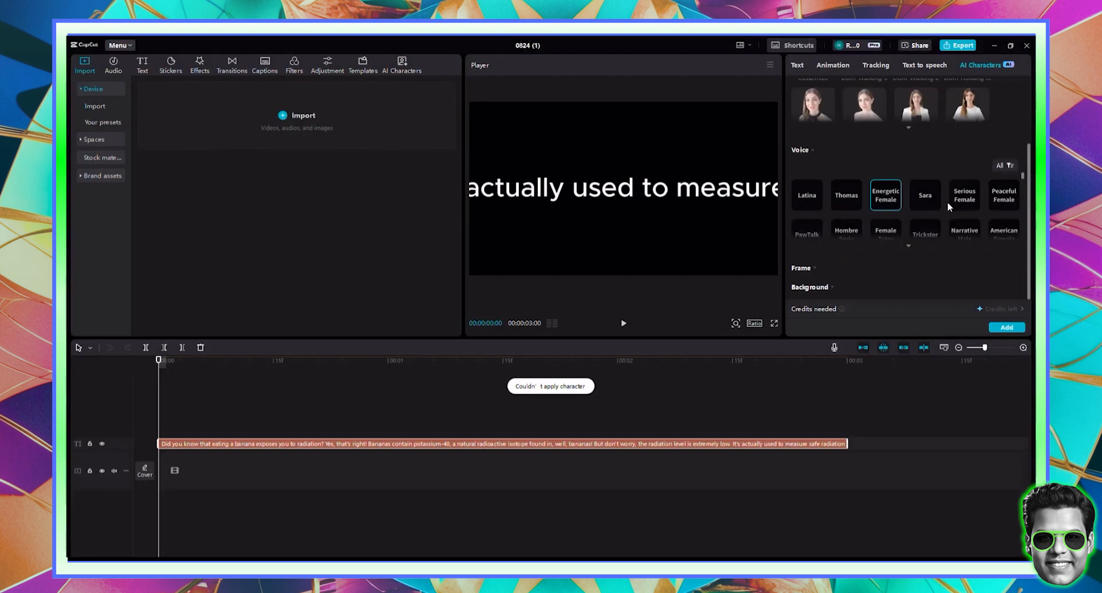
- Expand the full presenter list, choose the Energetic Female voice, and add the presenter again
scroll(906, 121, "up", 3)
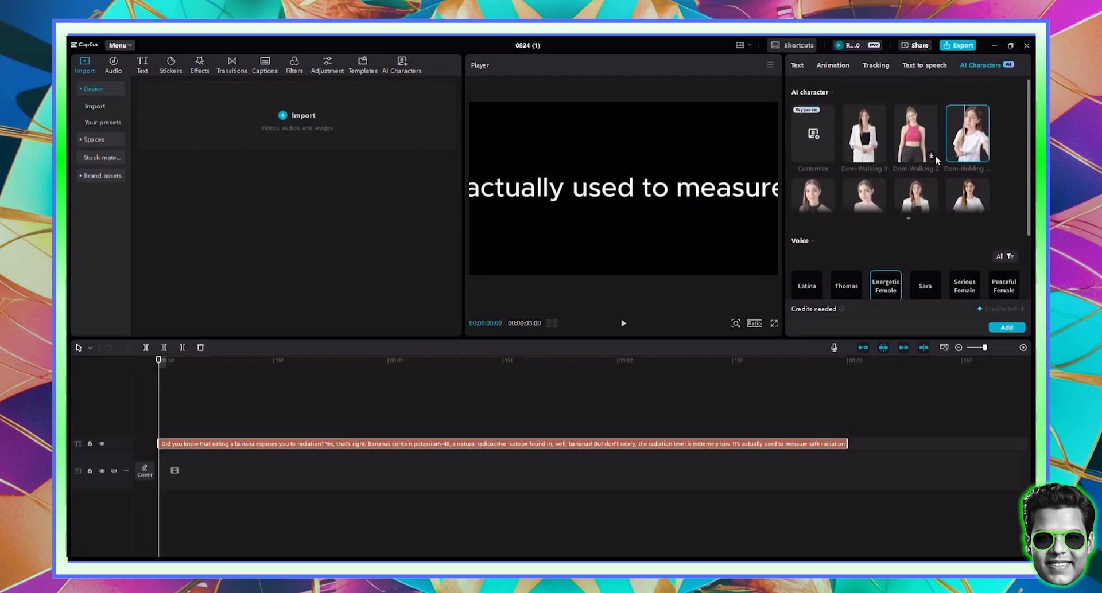
left_click(909, 227)
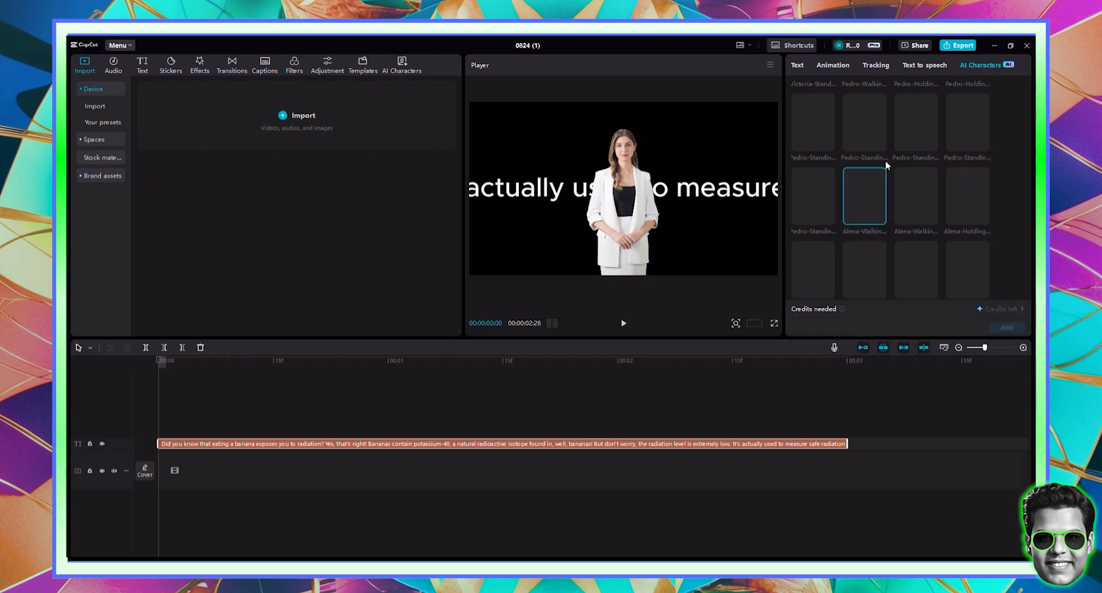
scroll(1000, 226, "down", 5)
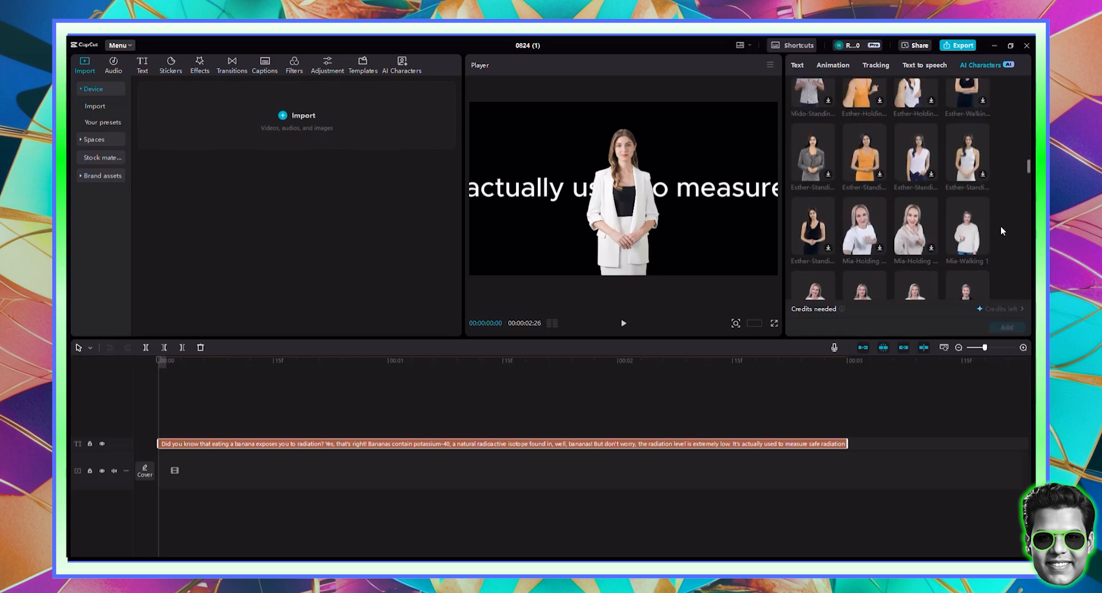
scroll(1001, 226, "down", 5)
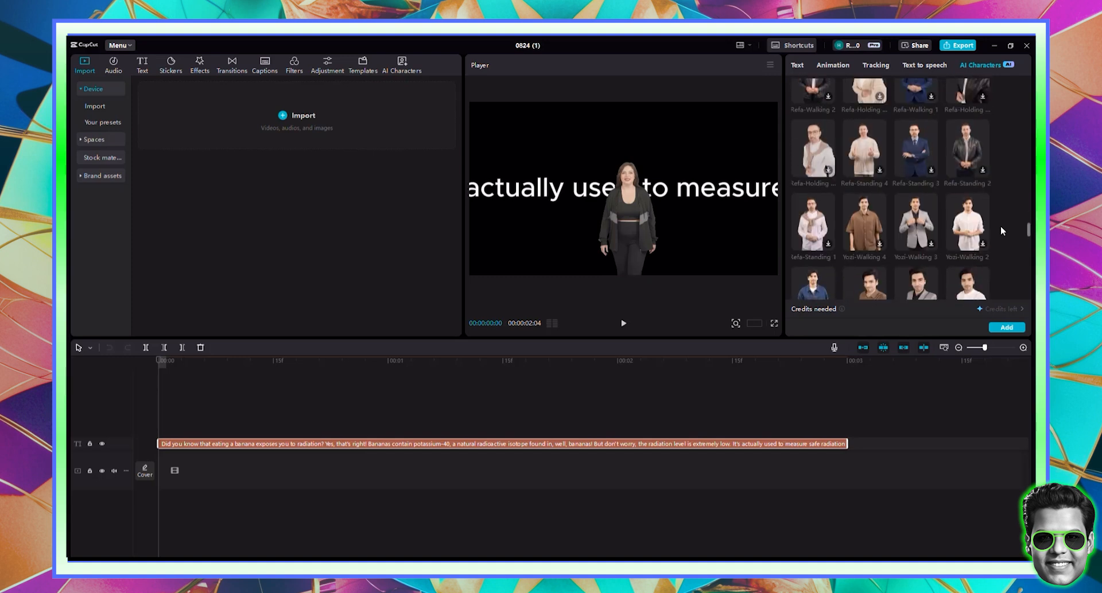
scroll(1000, 225, "down", 8)
scroll(1001, 226, "down", 10)
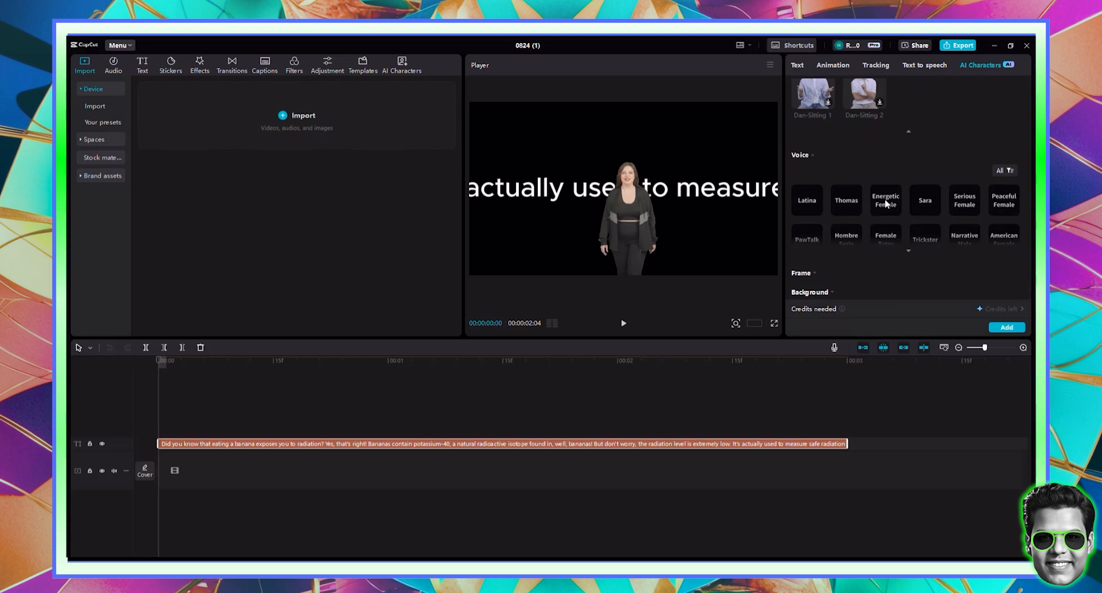
left_click(895, 209)
left_click(1007, 330)
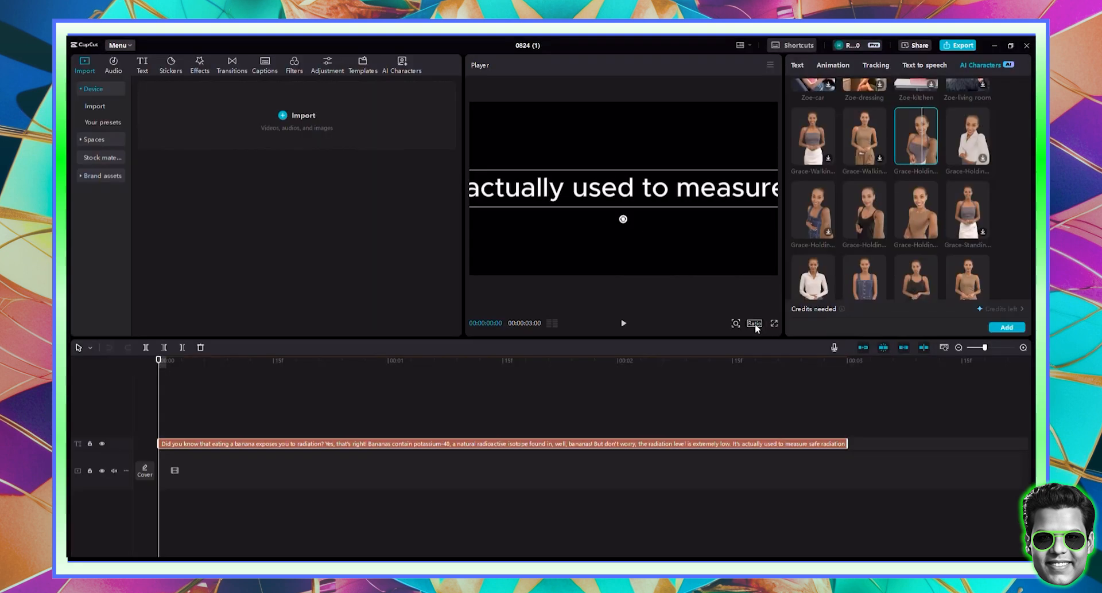
- Switch the canvas to a vertical 9:16 ratio and add the Grace presenter character
left_click(755, 324)
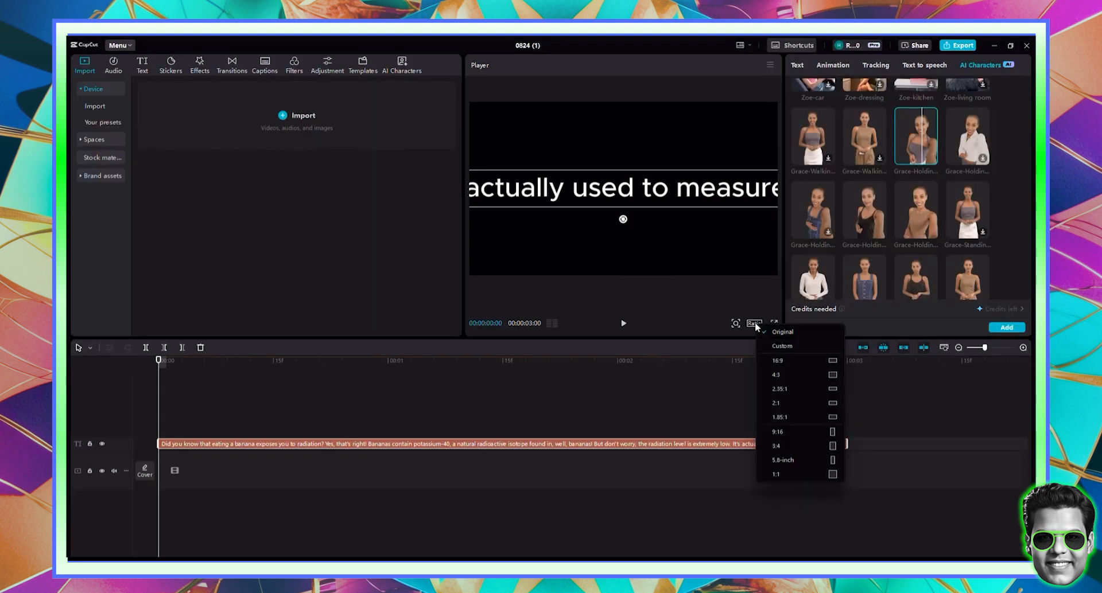
left_click(773, 429)
left_click(902, 141)
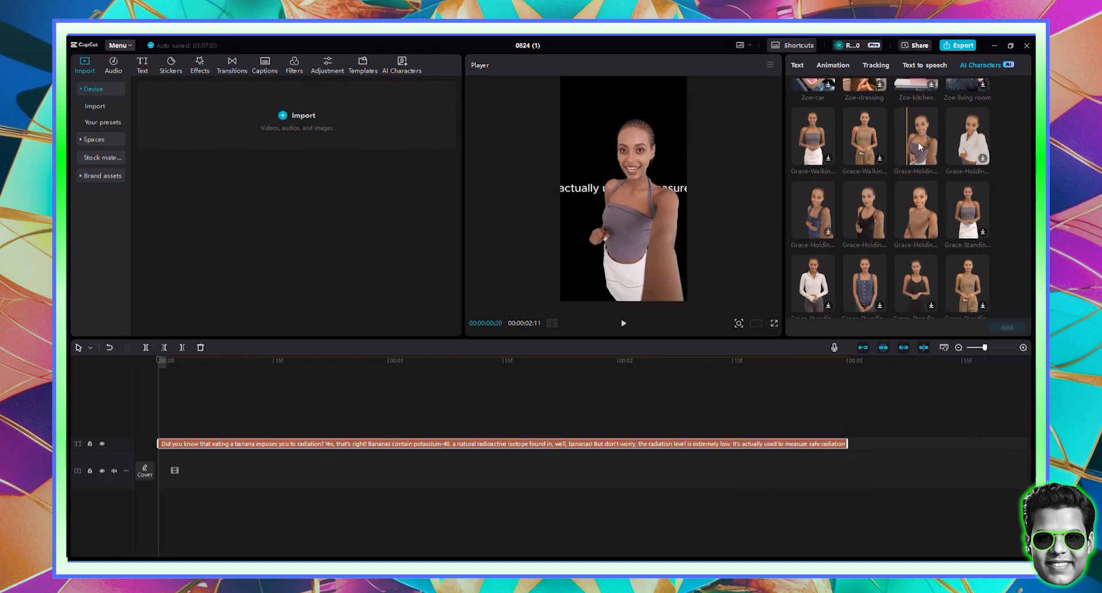
left_click(1009, 328)
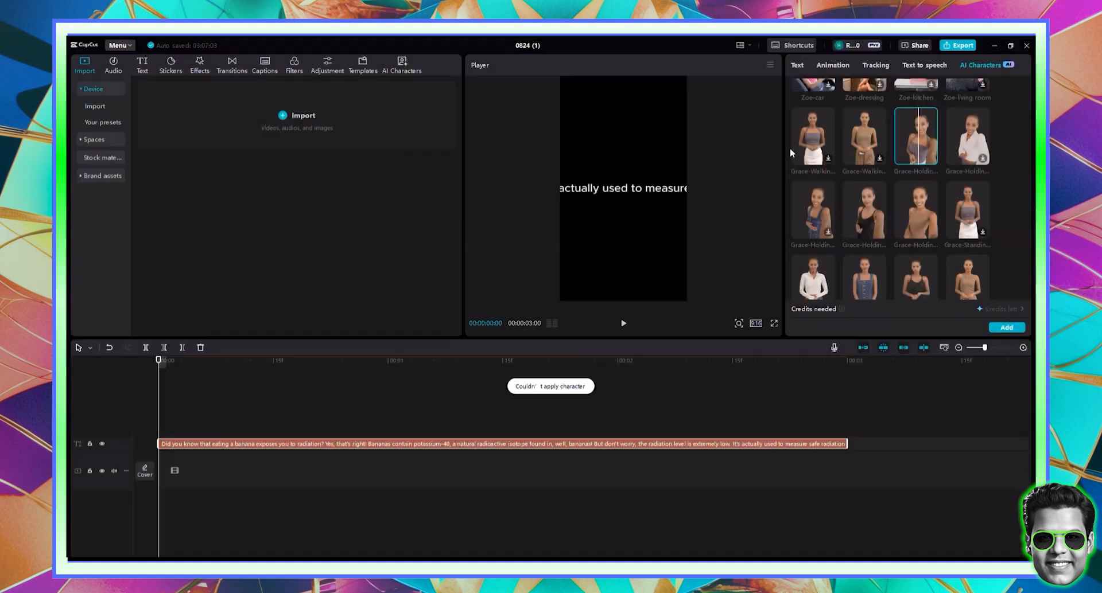
- Generate the script voiceover with the Energetic Female voice after first trying Gloria II
left_click(914, 66)
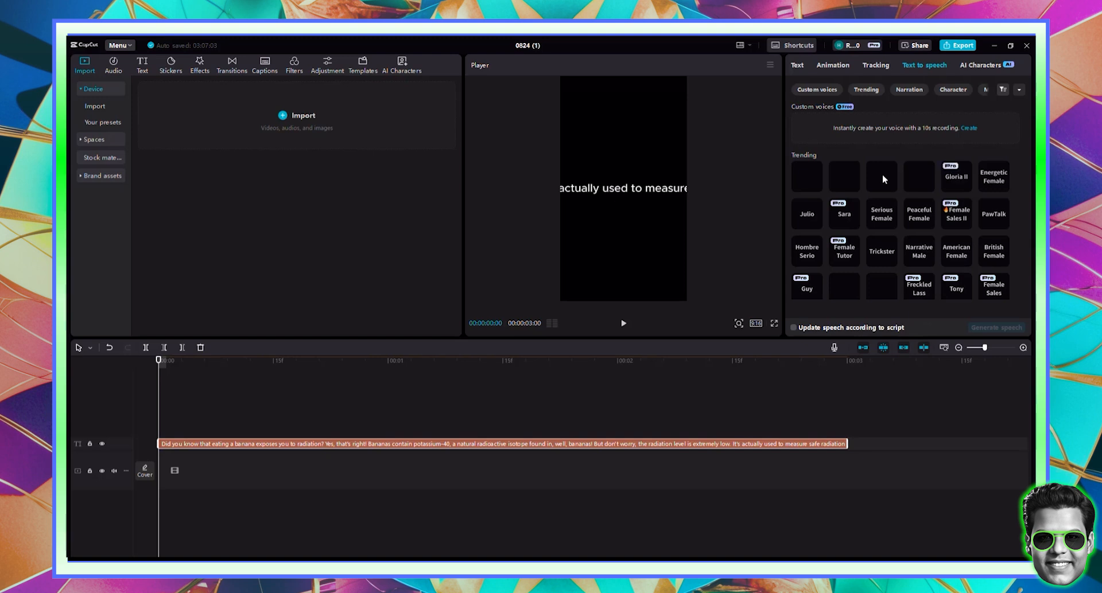
left_click(959, 175)
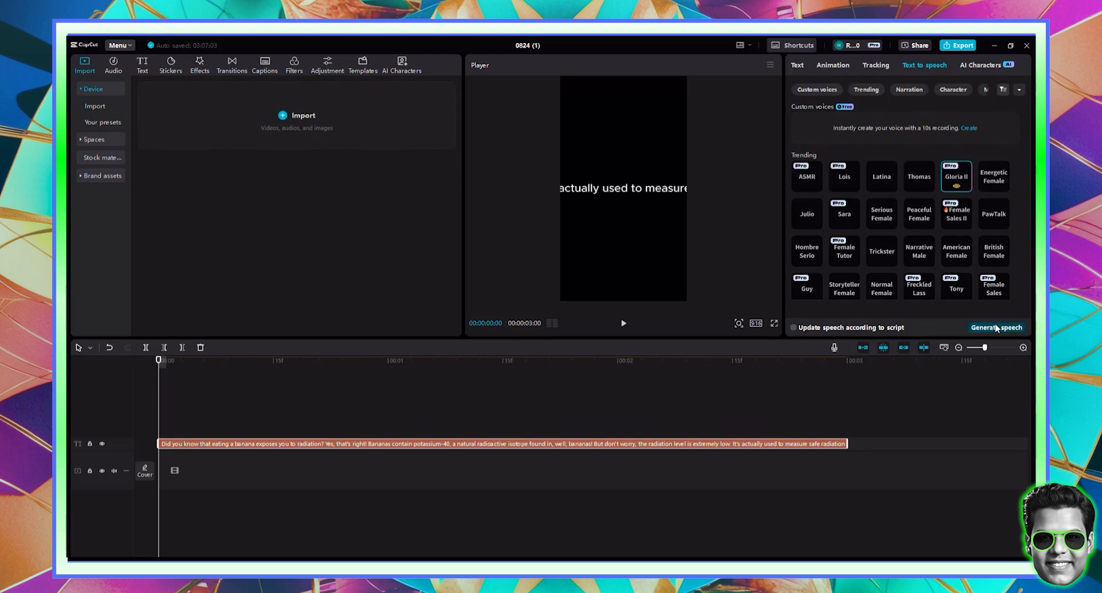
left_click(995, 326)
left_click(994, 175)
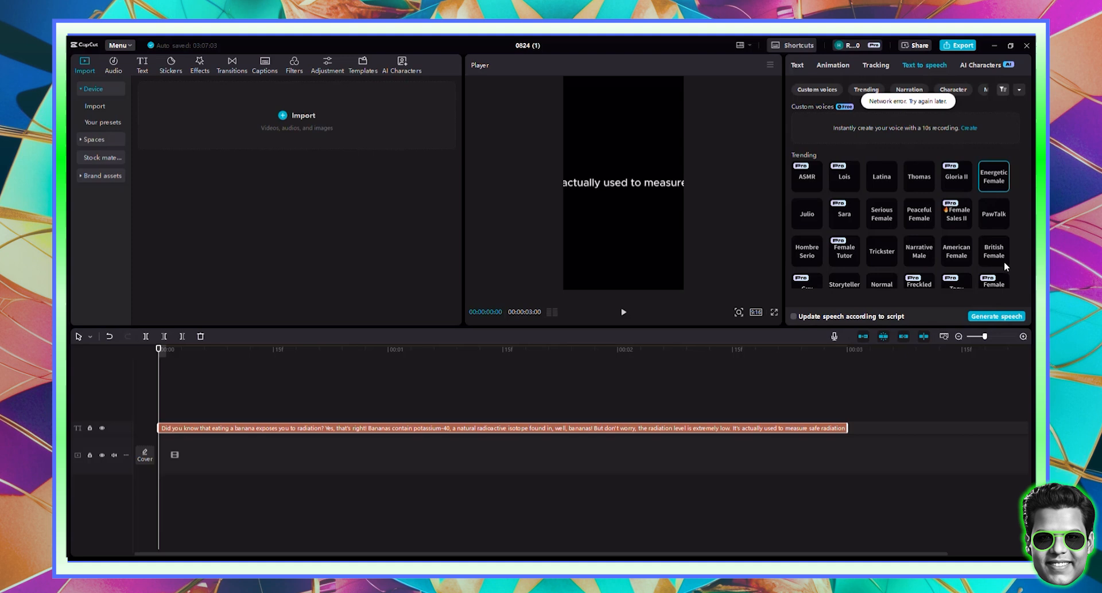
left_click(997, 314)
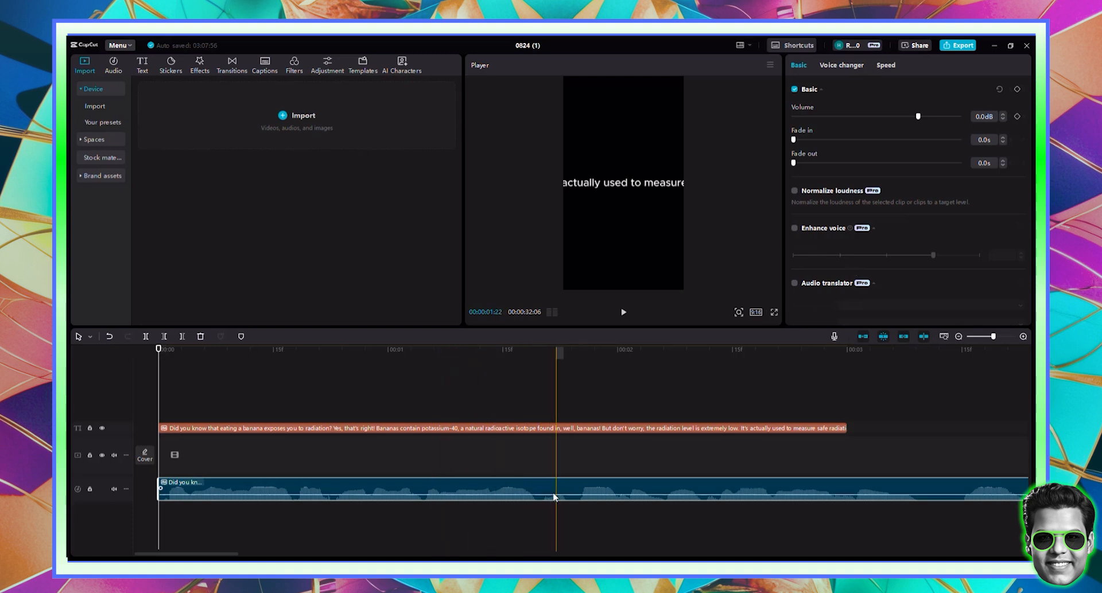
- Raise the voiceover volume to 5.3 dB and delete the on-screen text clip
left_click_drag(553, 496, 548, 493)
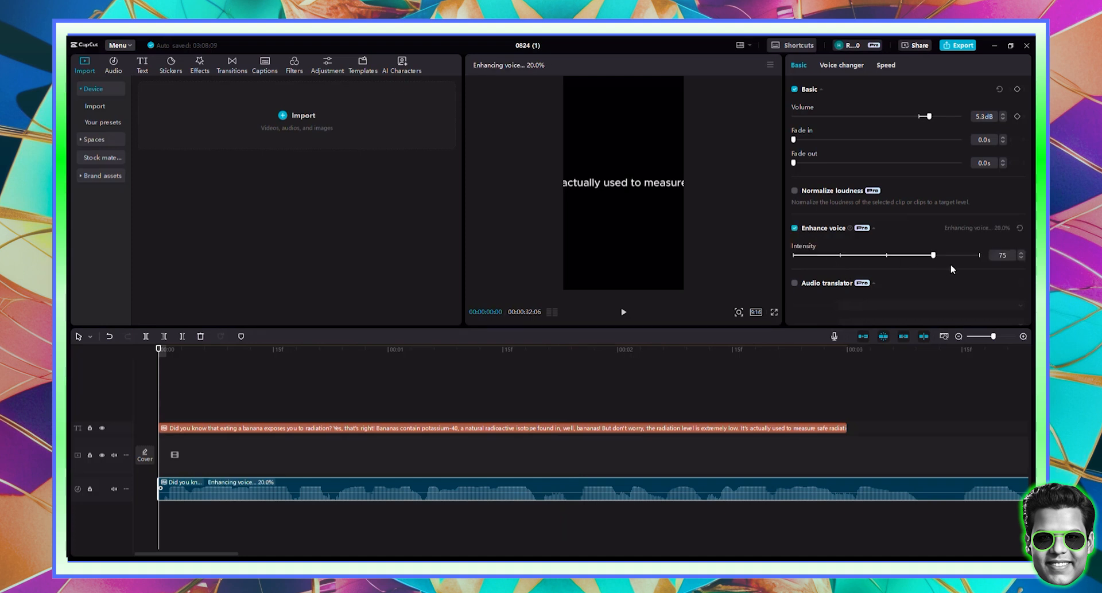
left_click(961, 336)
left_click(961, 336)
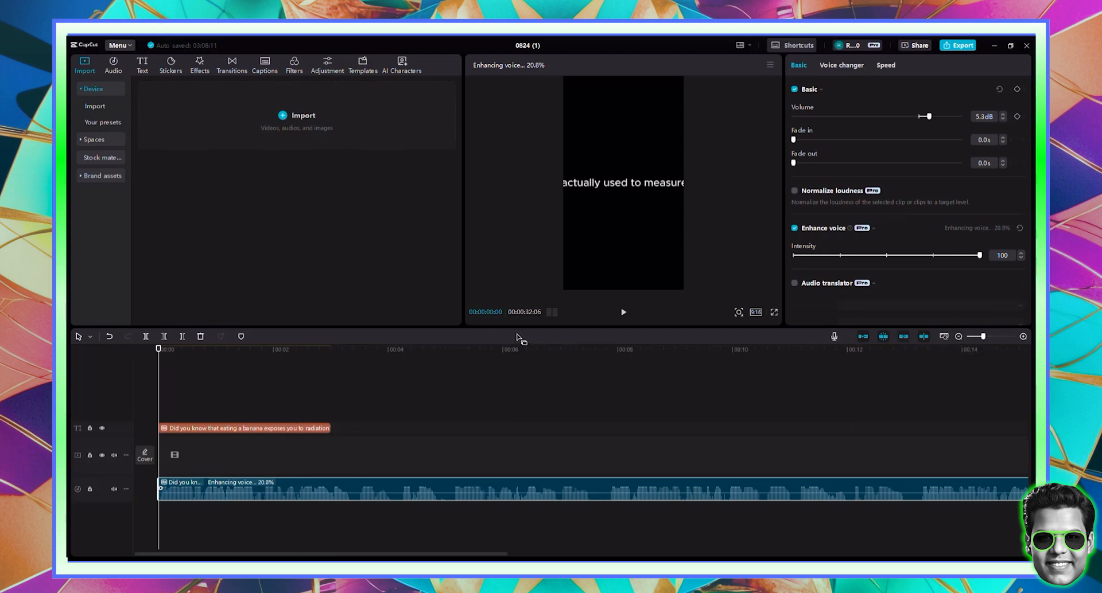
left_click(257, 429)
key("Delete")
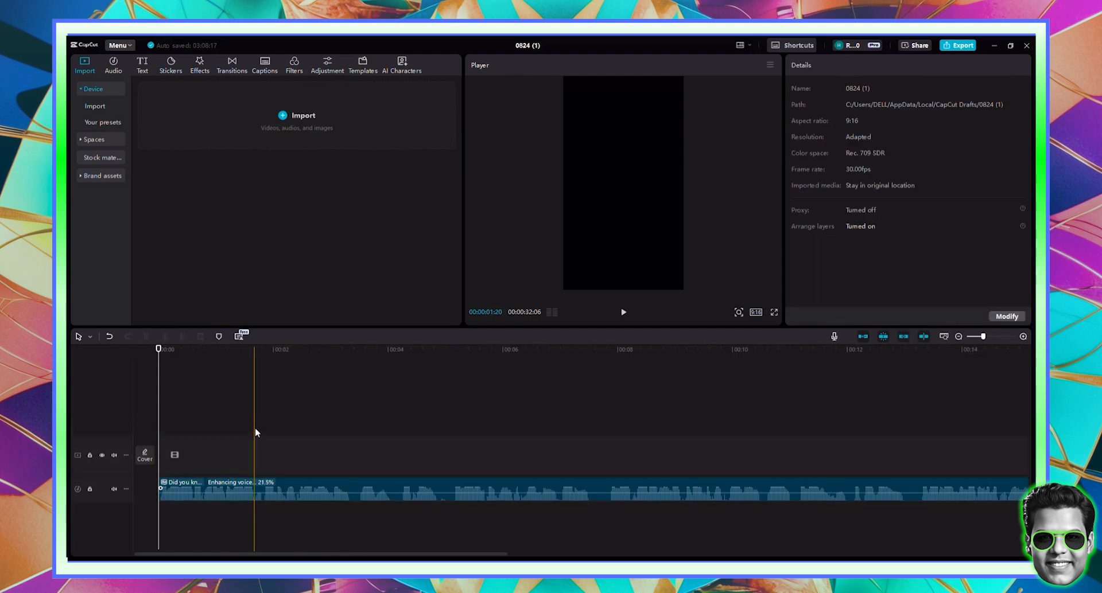
- Copy ChatGPT's 0-10 second description 'Close-up of a banana being peeled' and return to Canva home
left_click(959, 337)
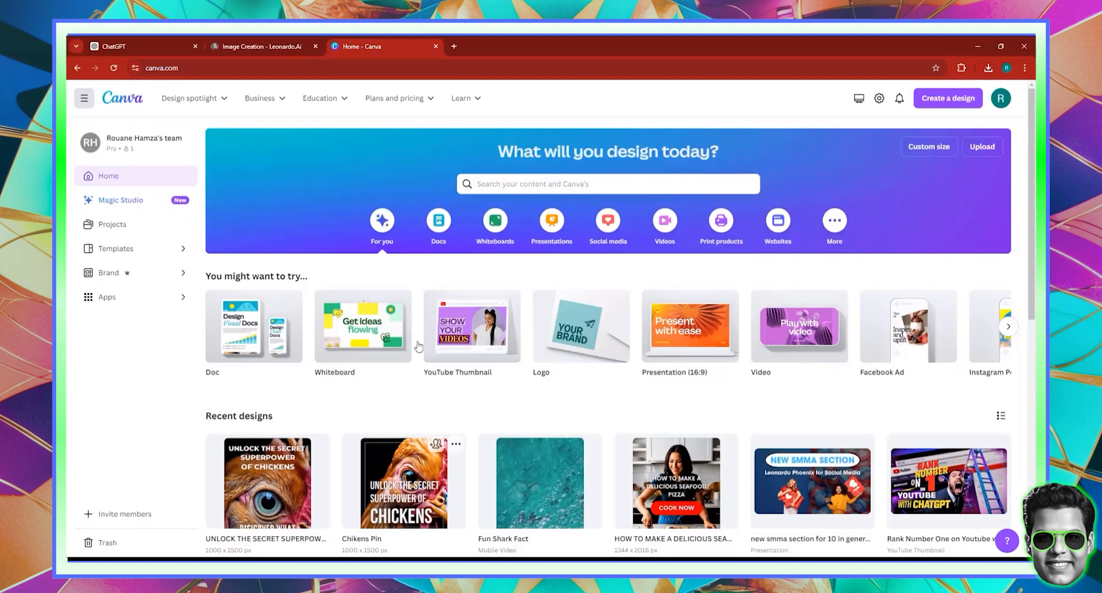
left_click(170, 42)
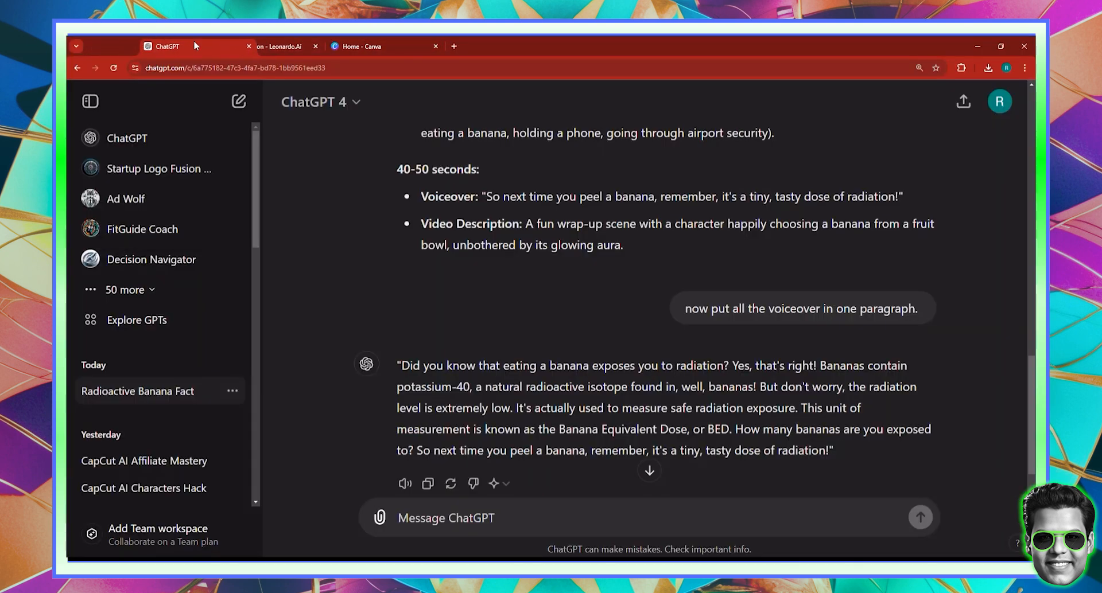
left_click_drag(210, 45, 310, 46)
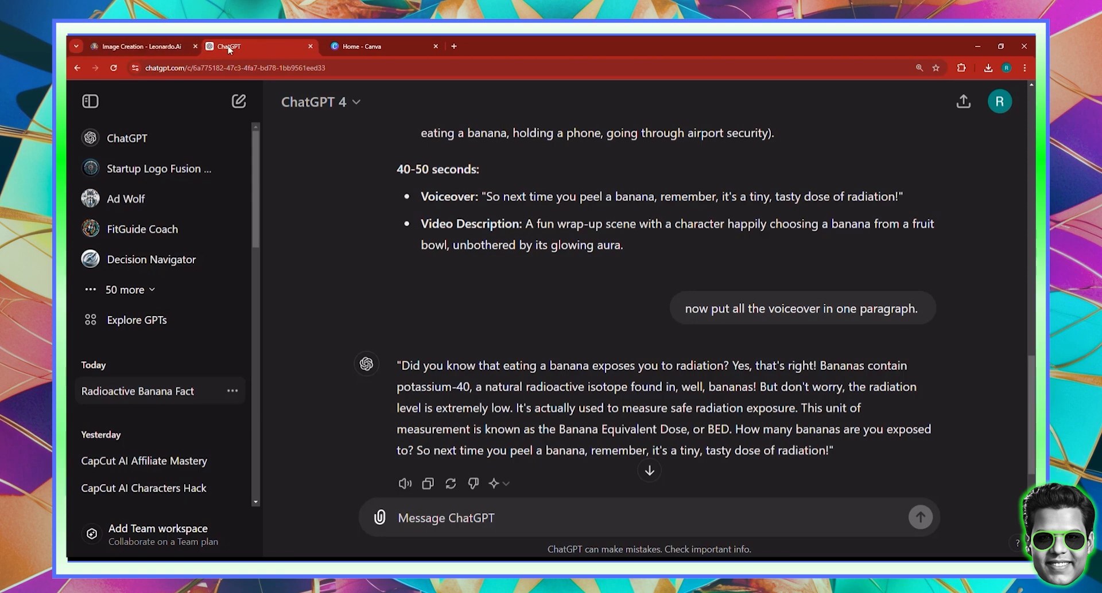
scroll(386, 319, "up", 7)
scroll(562, 279, "up", 2)
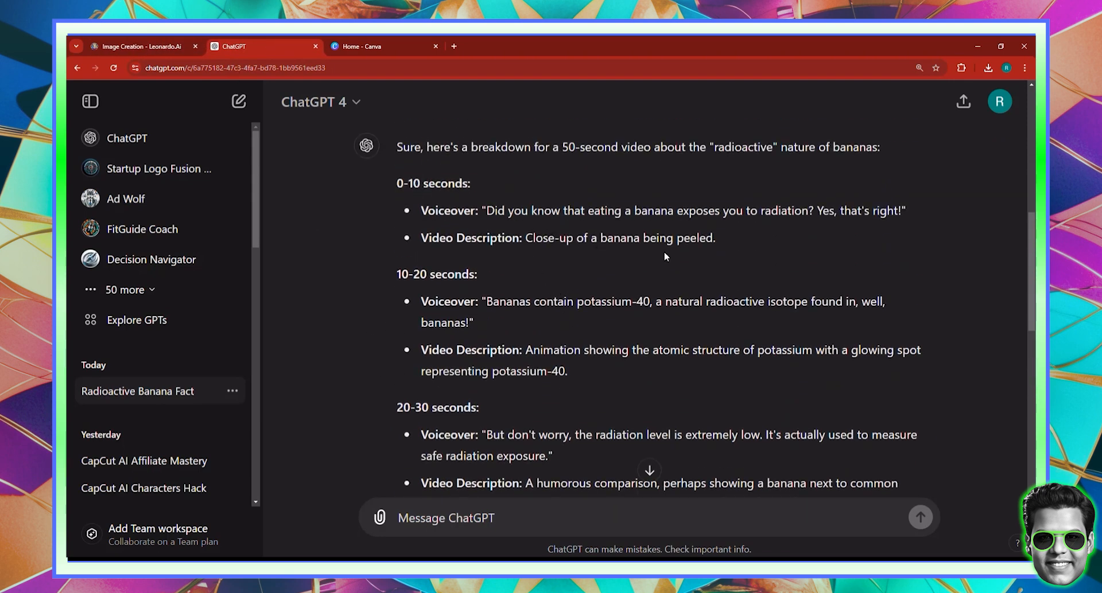
left_click_drag(525, 237, 714, 238)
right_click(721, 239)
left_click(724, 240)
left_click(367, 45)
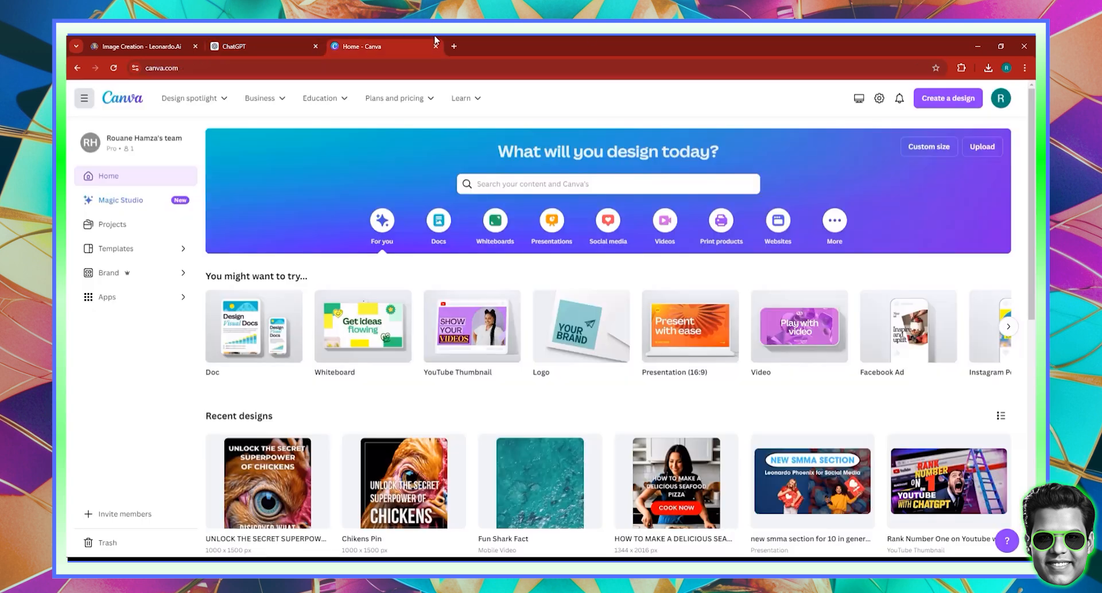
- Create a new YouTube Shorts design by searching 'shorts' in Create a design
left_click(961, 99)
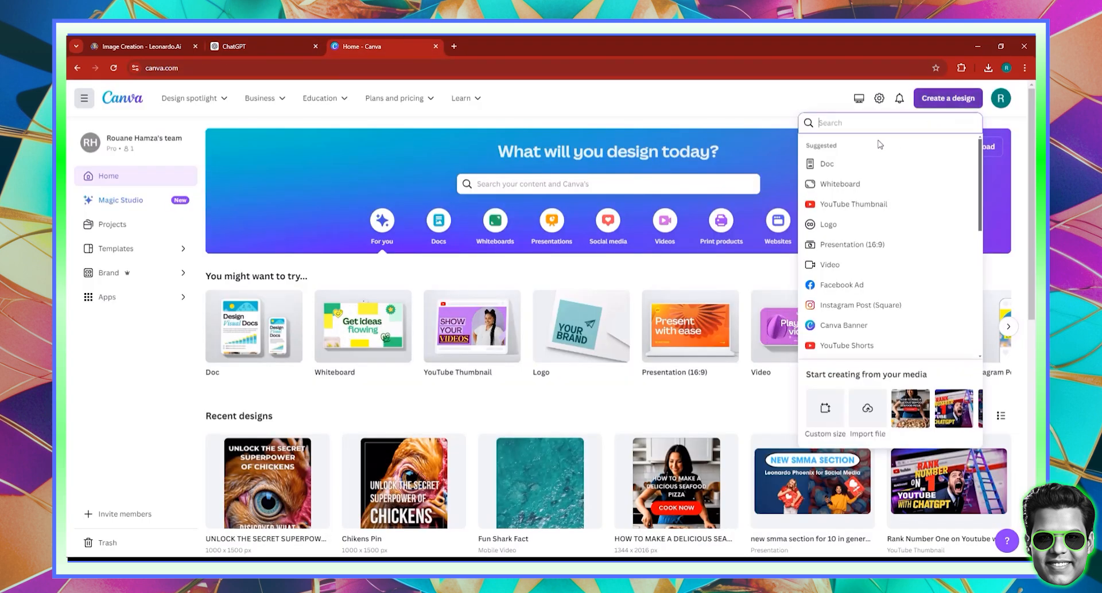
type("shorts")
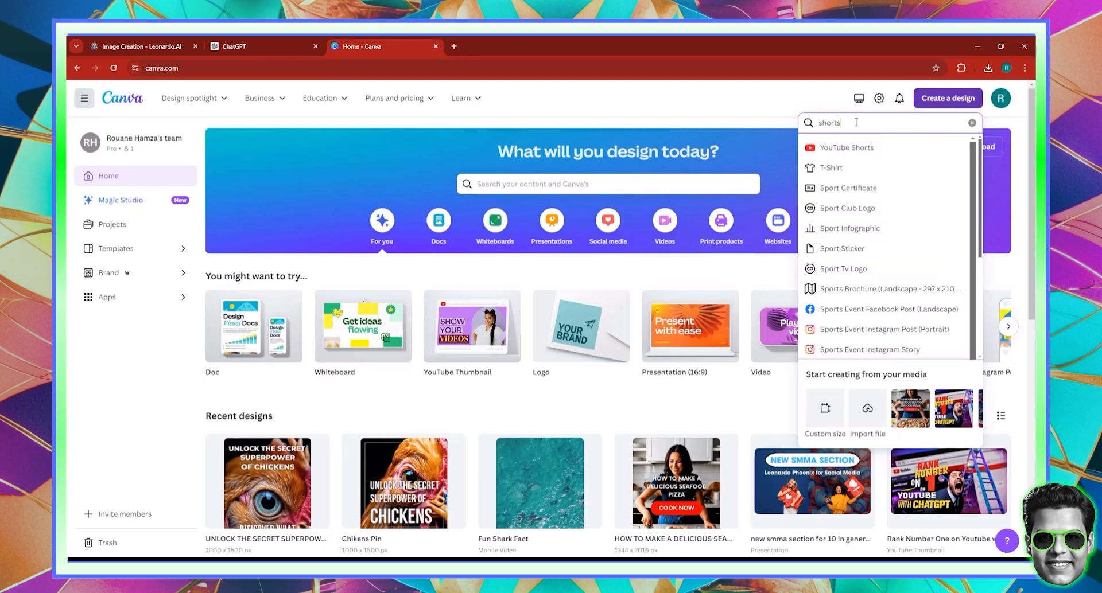
left_click(847, 148)
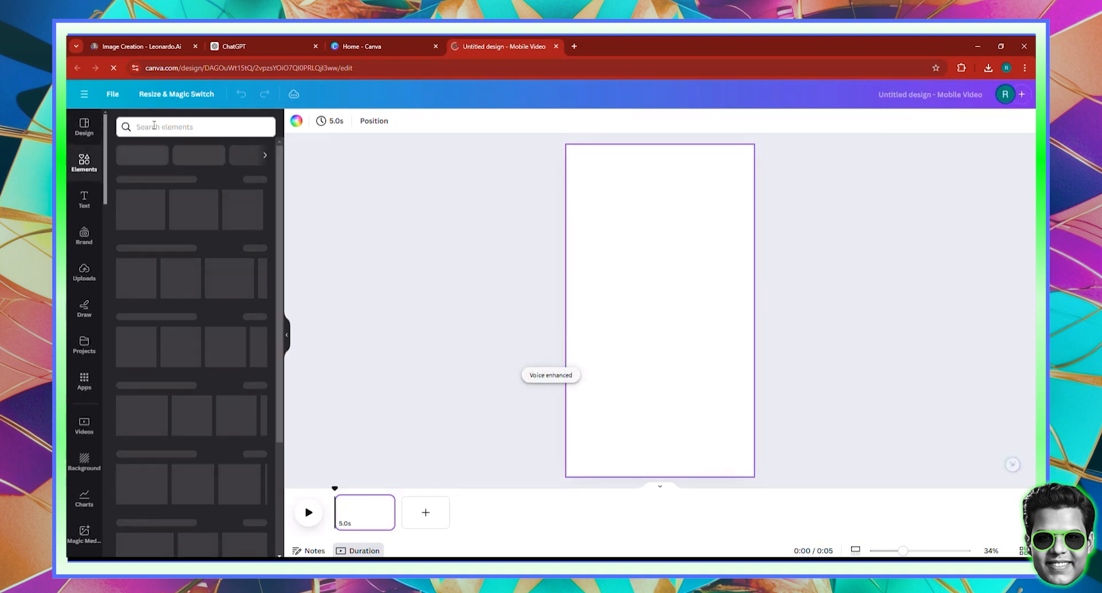
- Search the pasted banana-peeling description in Elements videos and set a clip as the page background
left_click(154, 126)
key("ctrl+v")
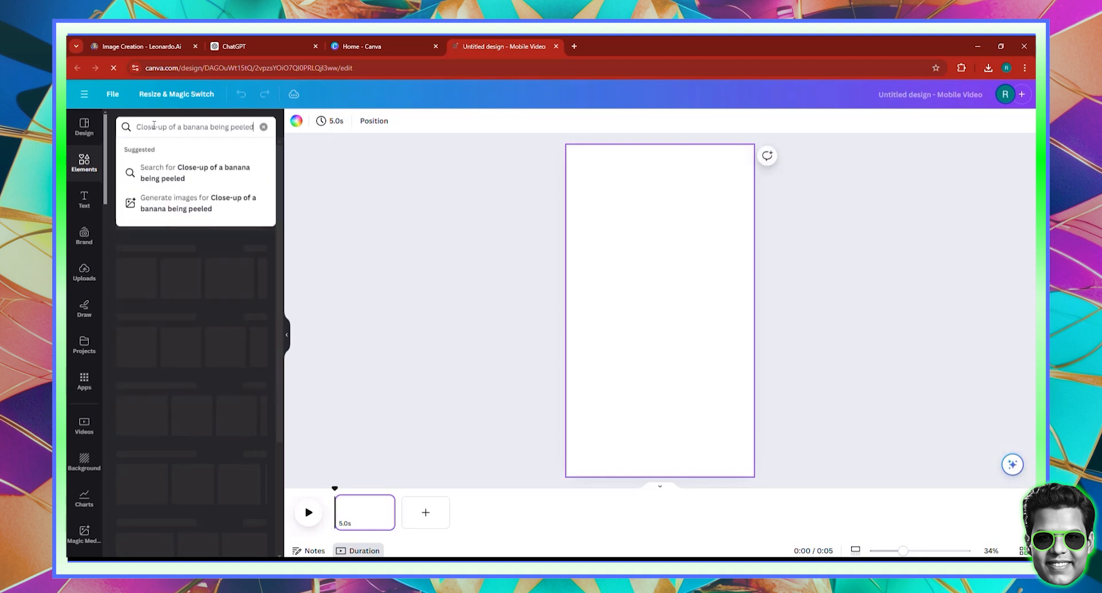
key("Return")
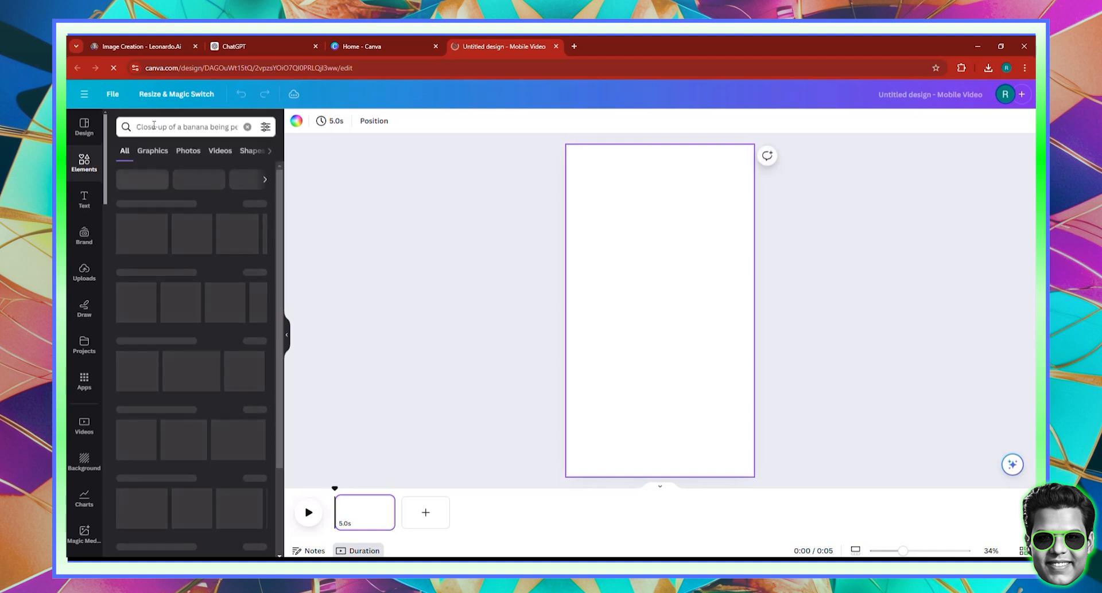
left_click(220, 152)
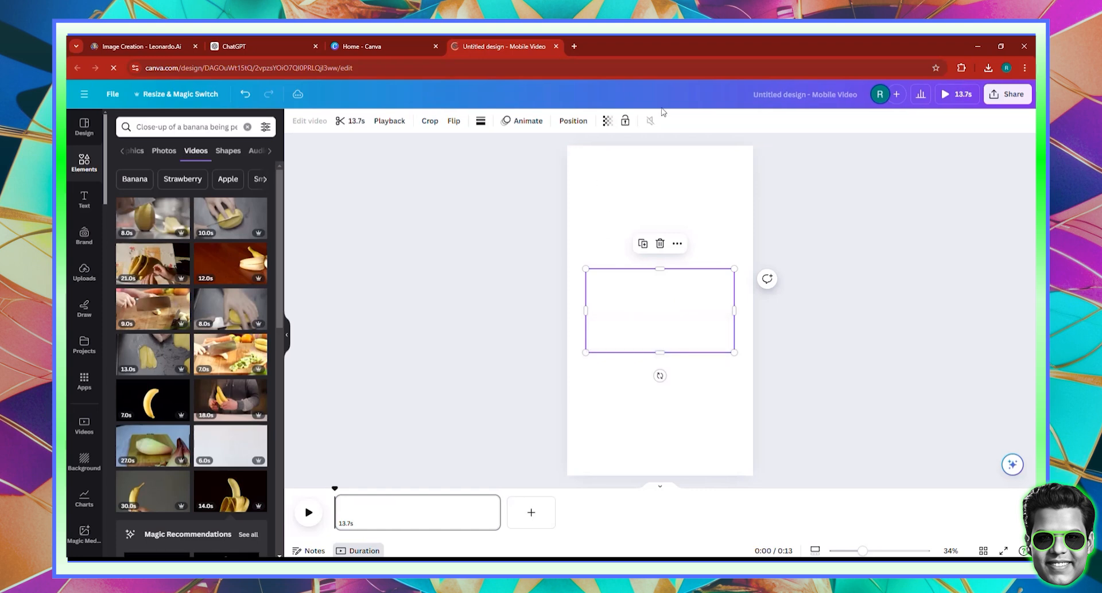
right_click(637, 303)
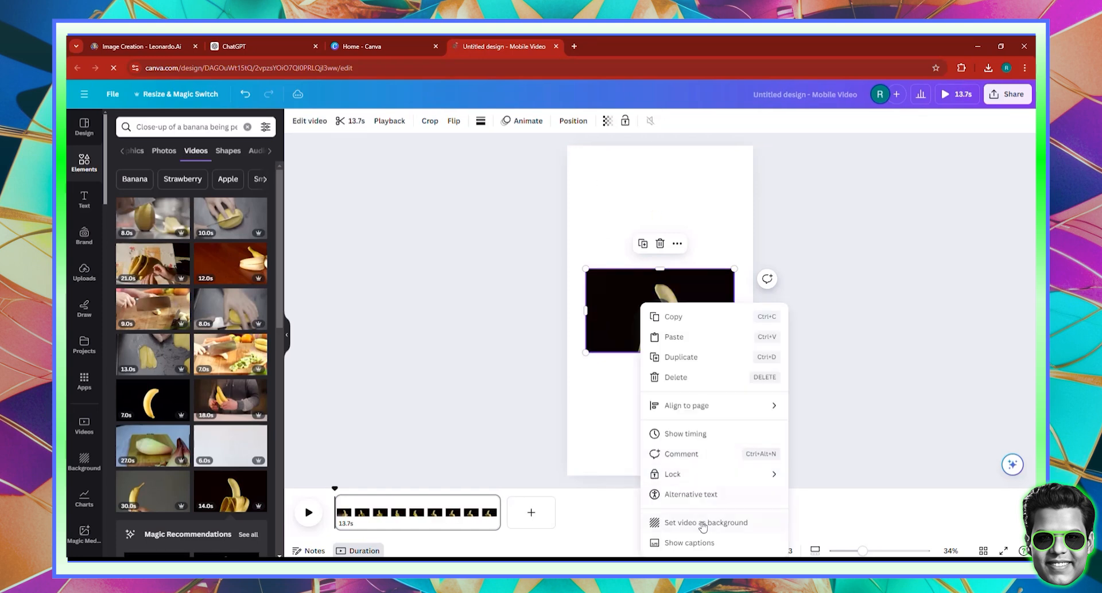
left_click(701, 523)
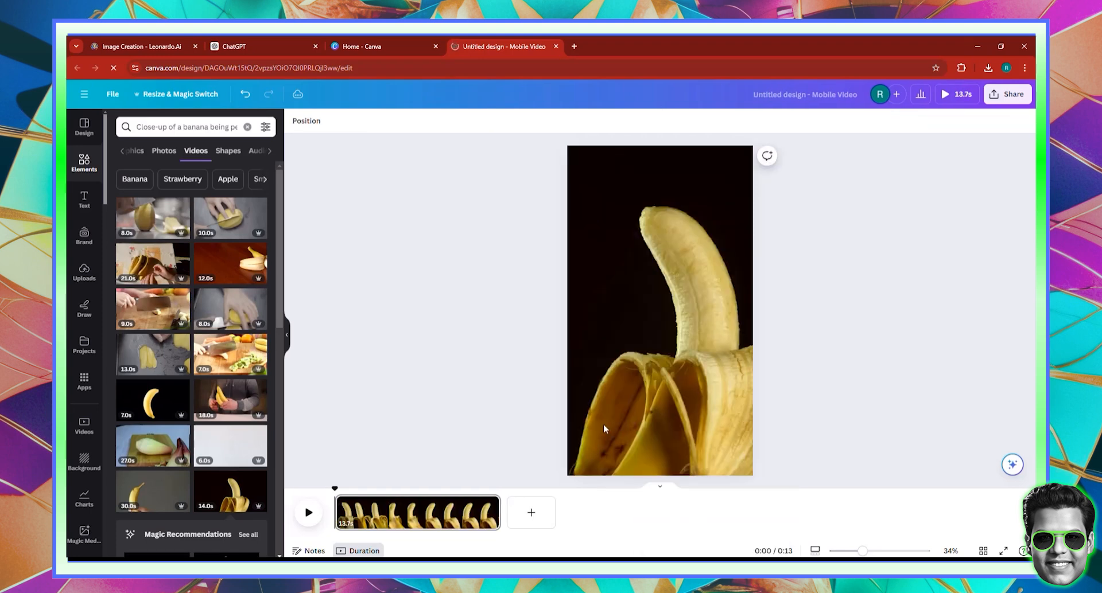
- Add a blank second page, then copy ChatGPT's 10-20 second potassium atomic-structure description
left_click(531, 513)
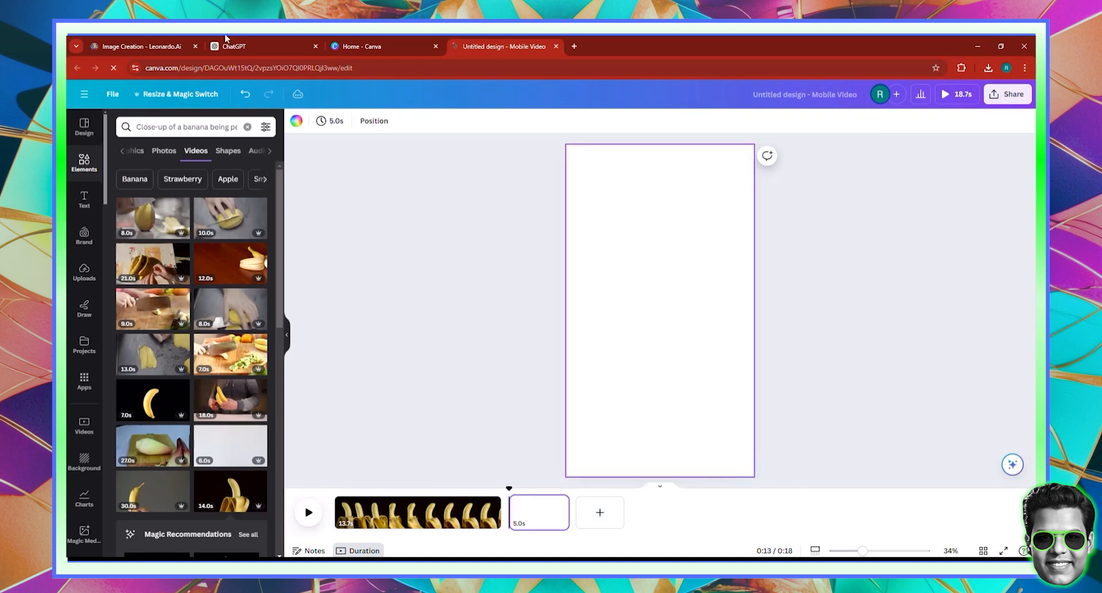
left_click(261, 46)
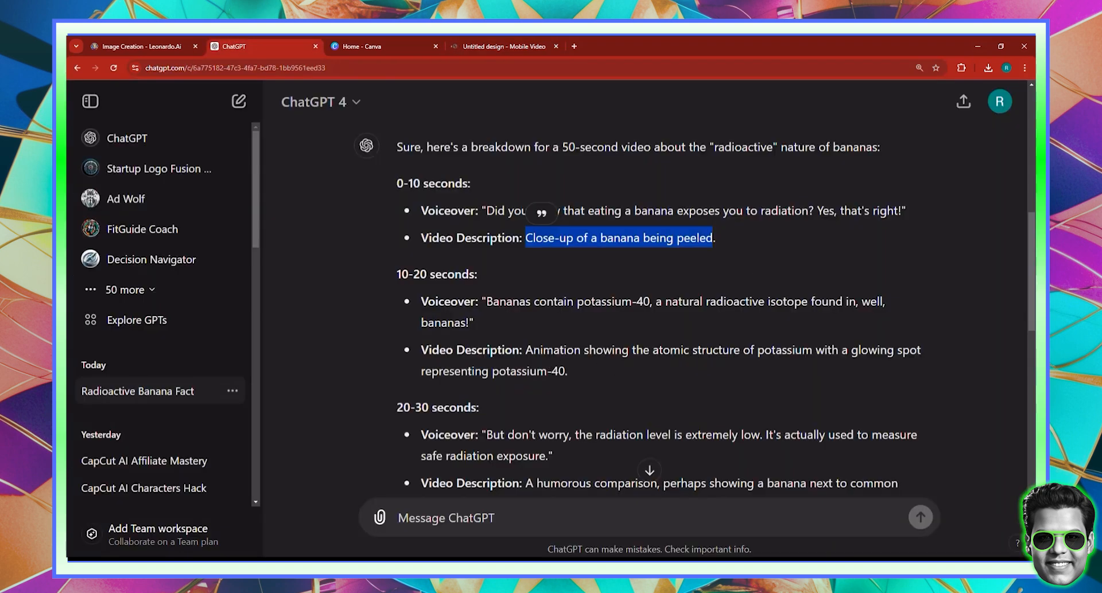
left_click_drag(526, 351, 815, 350)
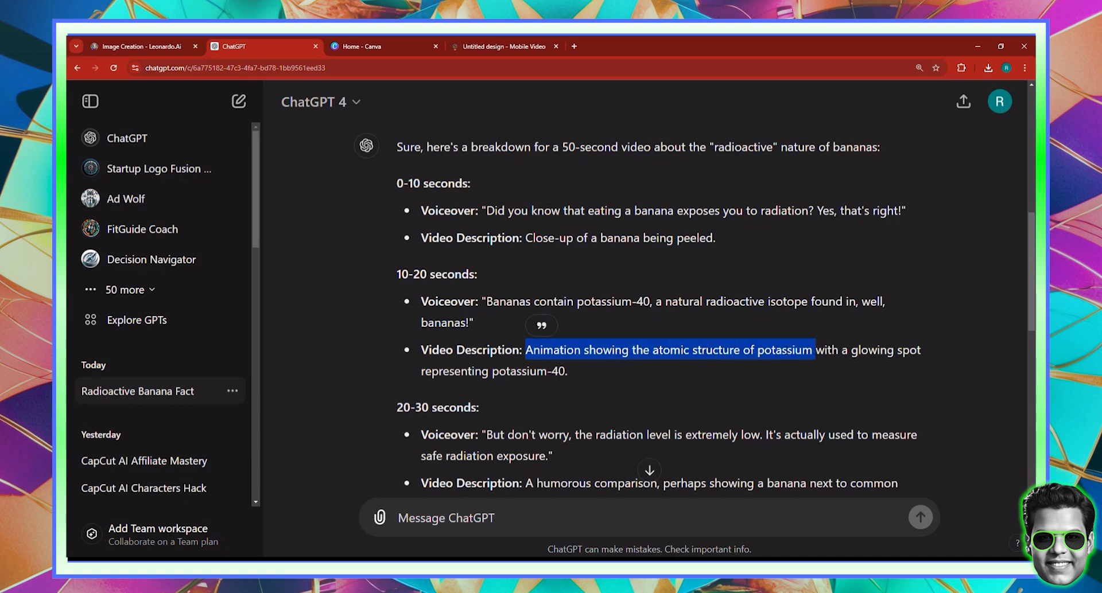
right_click(785, 348)
left_click(802, 362)
- Set a gold molecule video from the pasted potassium search as page two's background, then add page three
left_click(503, 46)
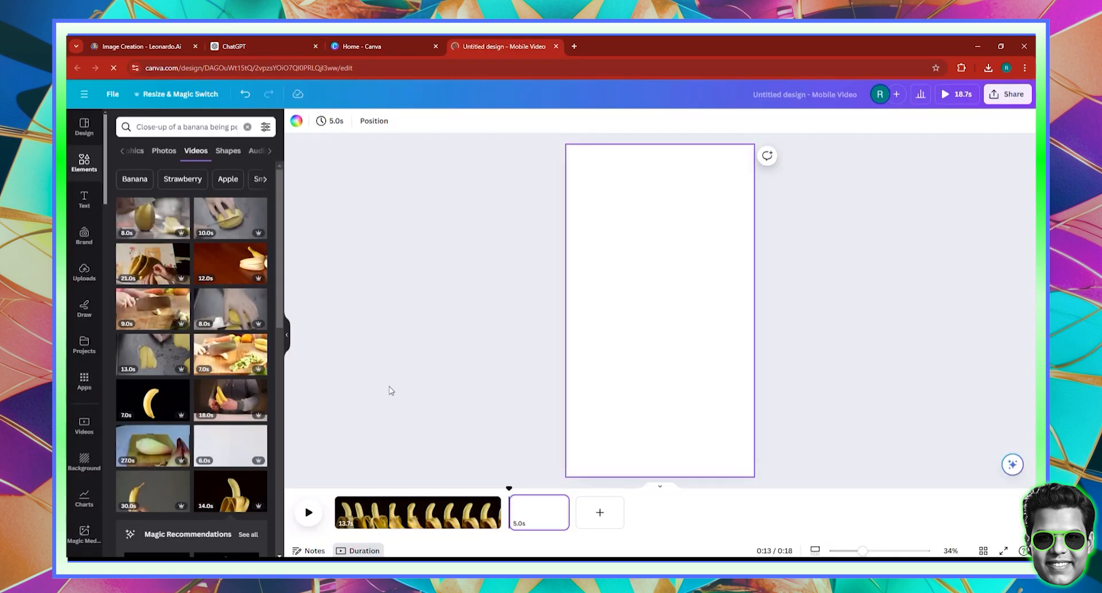
left_click(184, 127)
key("ctrl+a")
right_click(141, 127)
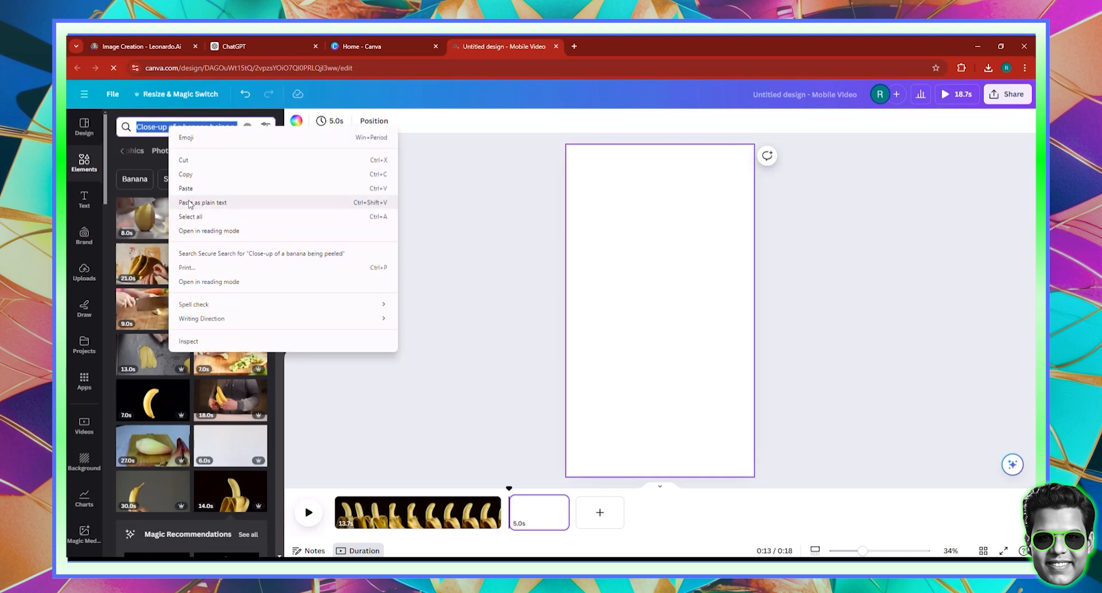
left_click(210, 175)
key("Return")
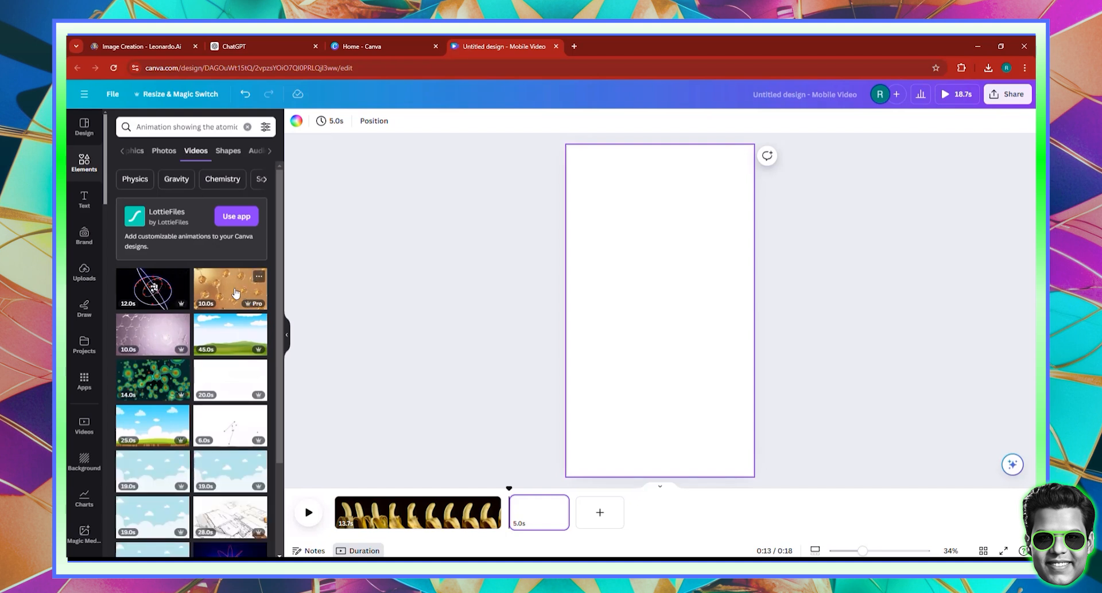
left_click(232, 293)
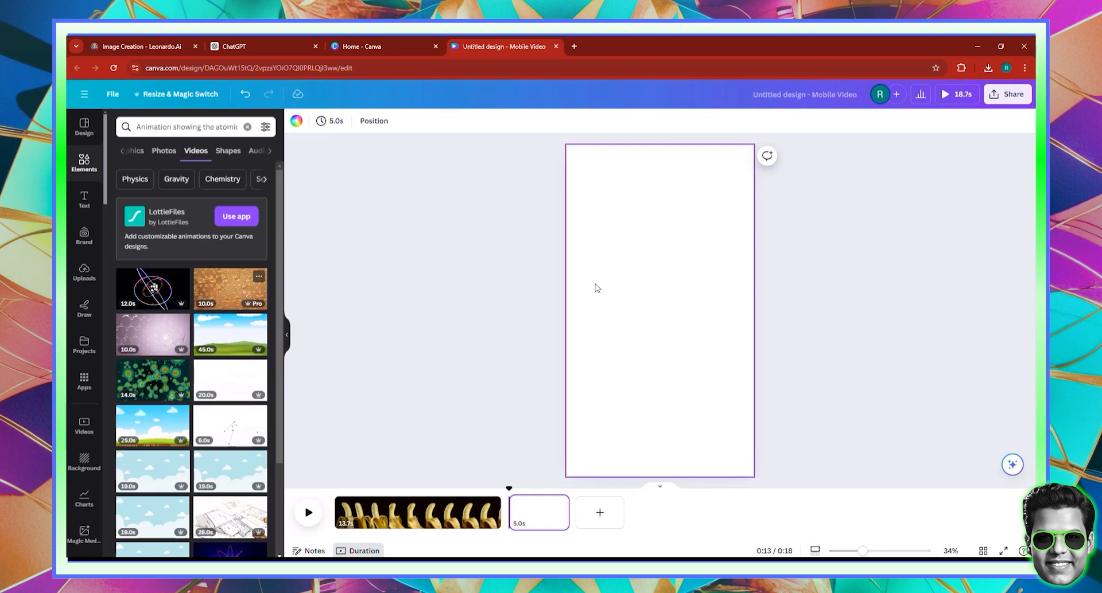
right_click(648, 308)
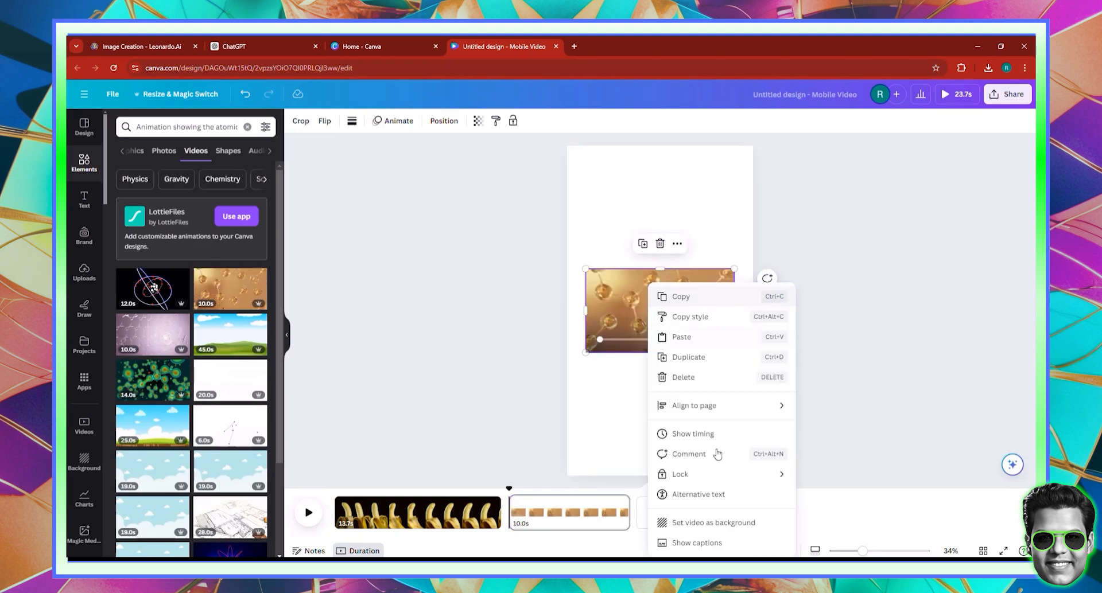
left_click(697, 520)
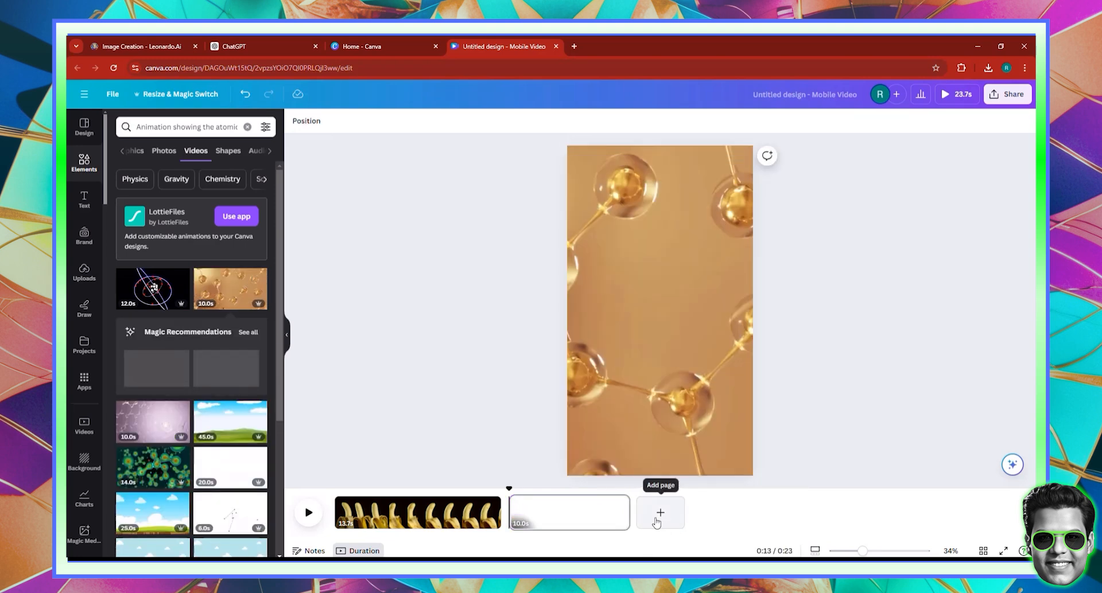
left_click(660, 513)
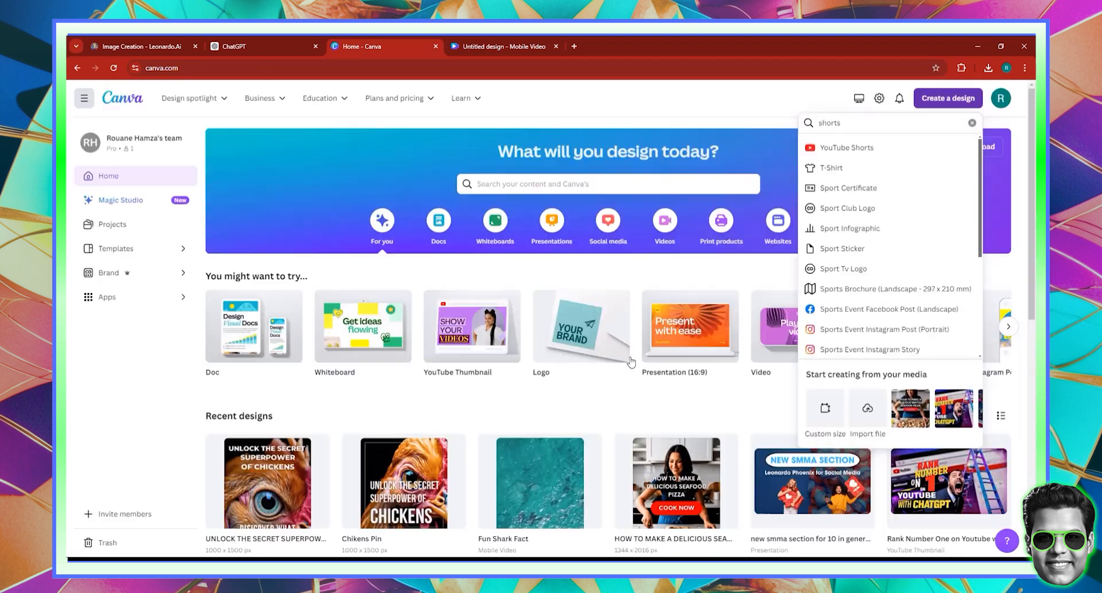
- Bring the ChatGPT script forward, scroll to the next scene descriptions, and return to Canva
left_click_drag(268, 43, 356, 43)
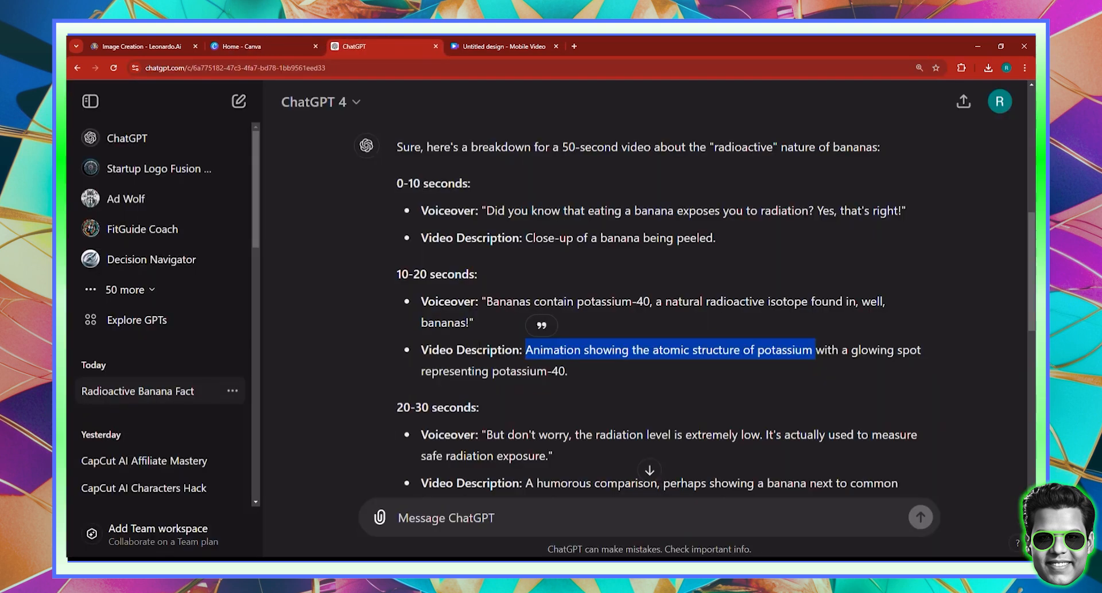
scroll(491, 360, "down", 1)
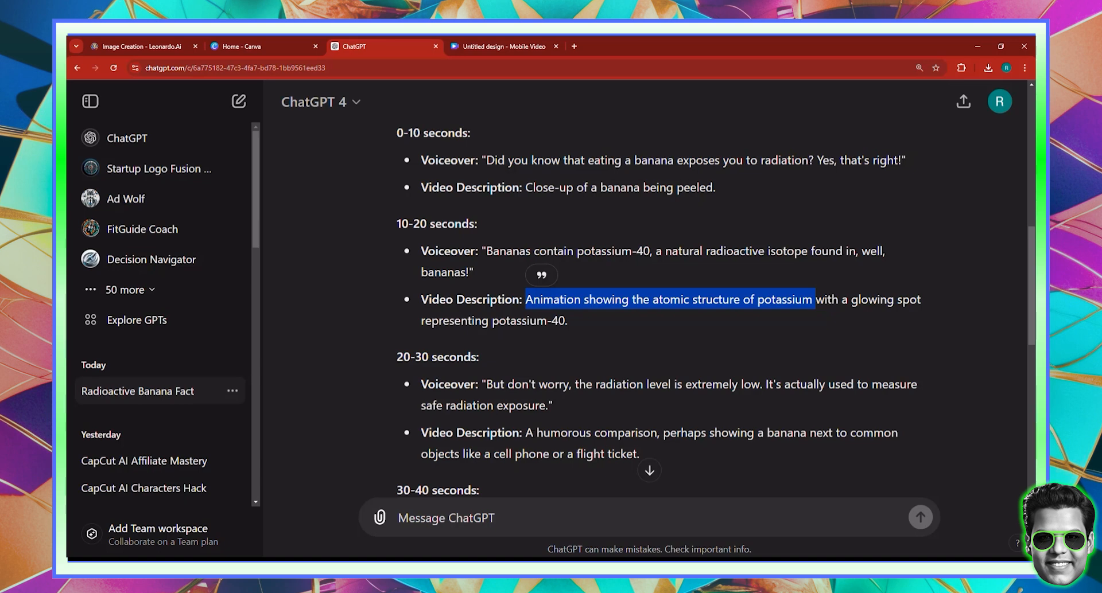
left_click(493, 40)
- Search 'banana' videos, place a banana-slicing clip on the third page, and mute it
left_click(154, 127)
key("ctrl+v")
key("Return")
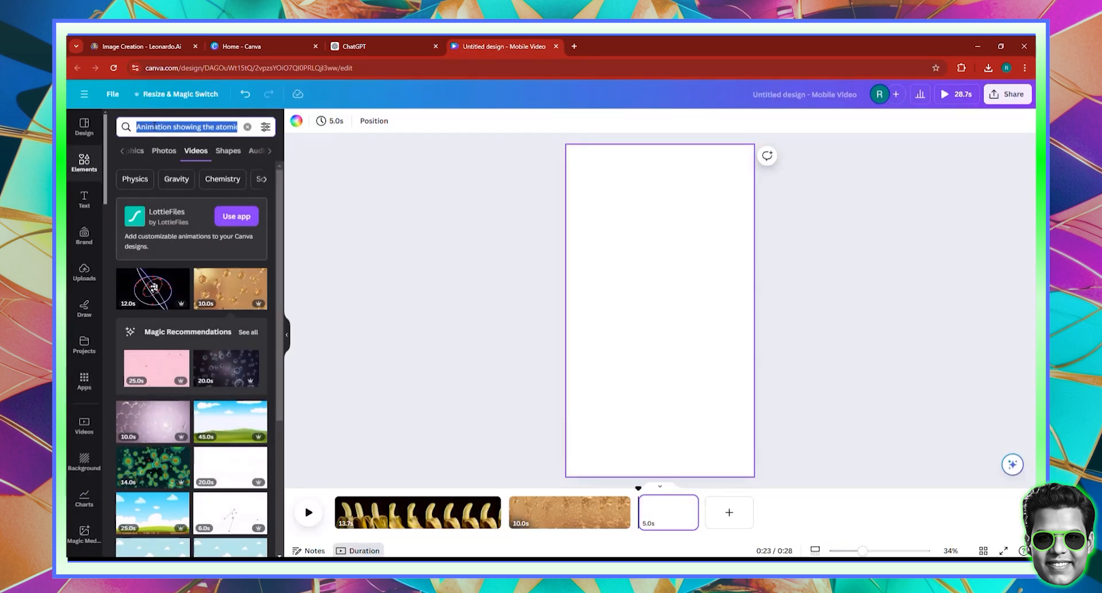
type("banana")
key("Return")
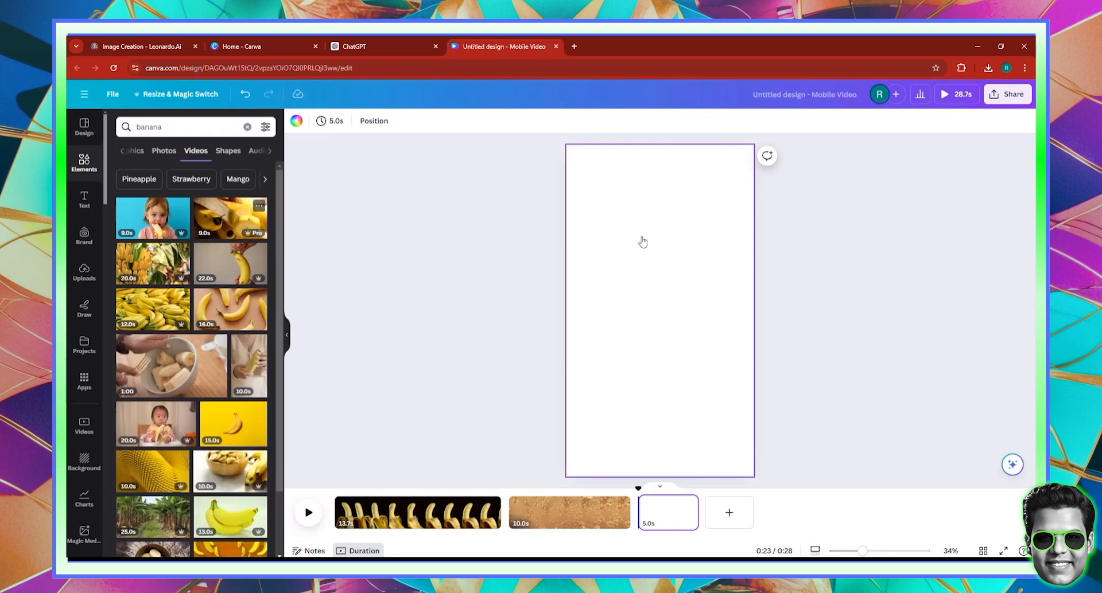
left_click_drag(643, 242, 660, 309)
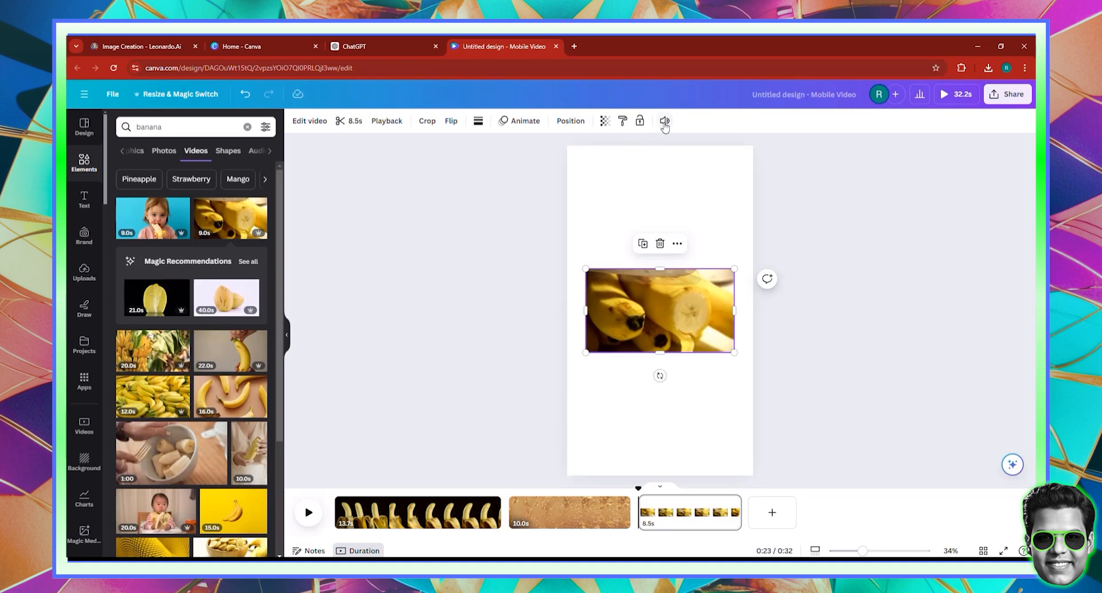
left_click(664, 122)
left_click(654, 155)
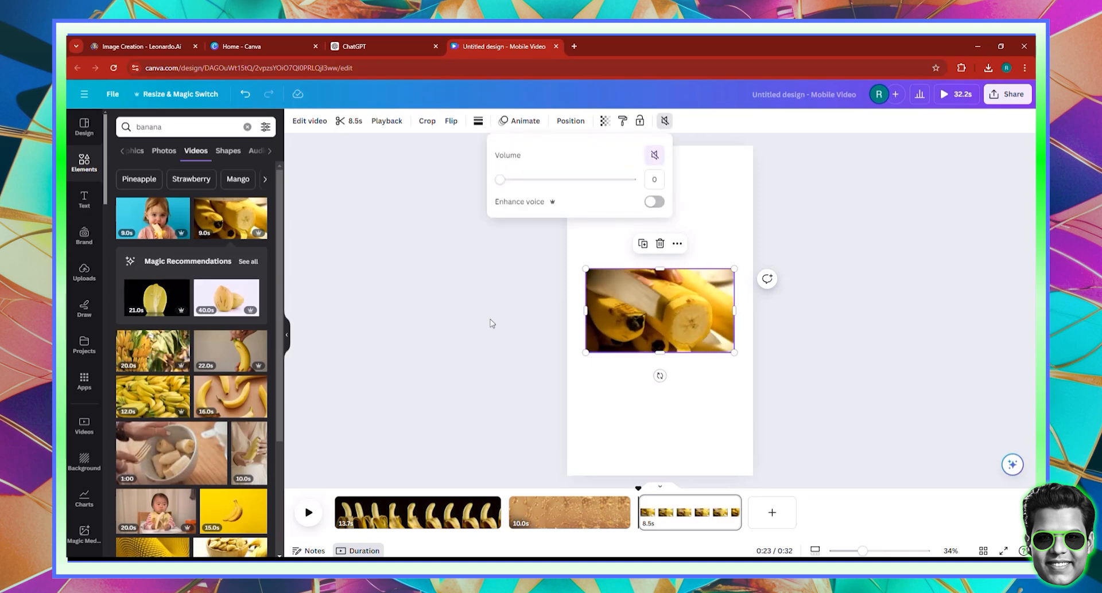
left_click(491, 323)
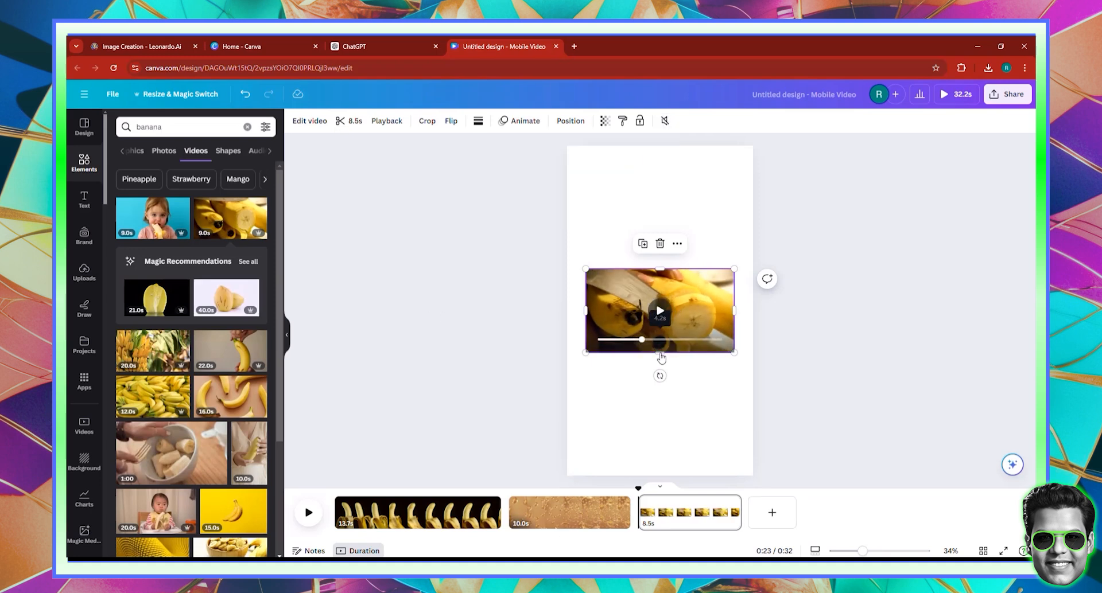
- Stretch the banana clip to full page height and narrow it to the left half
left_click_drag(656, 404, 660, 475)
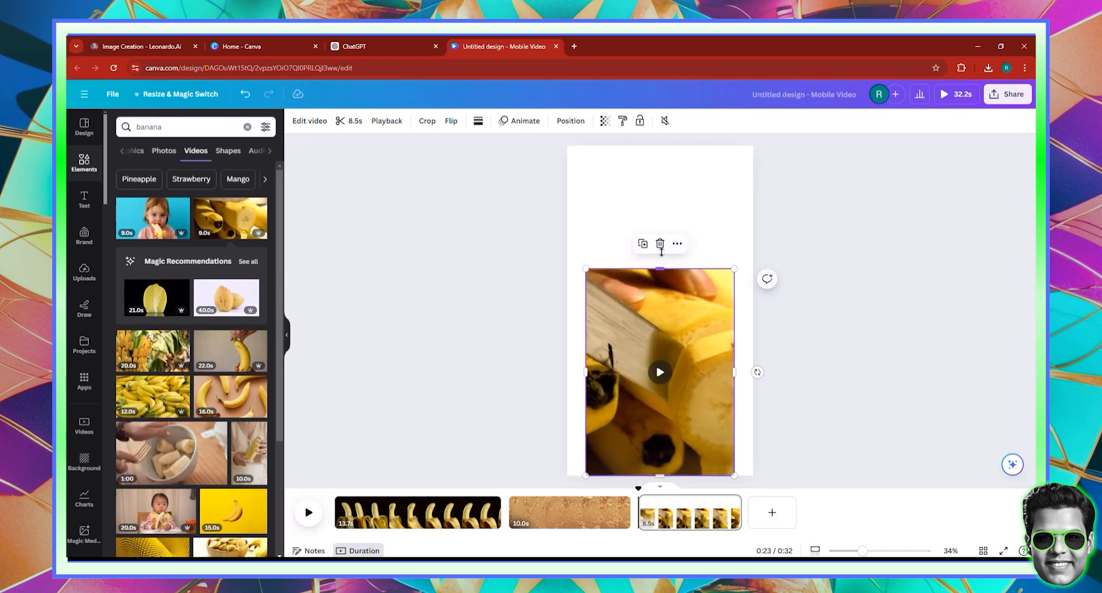
left_click_drag(659, 269, 655, 146)
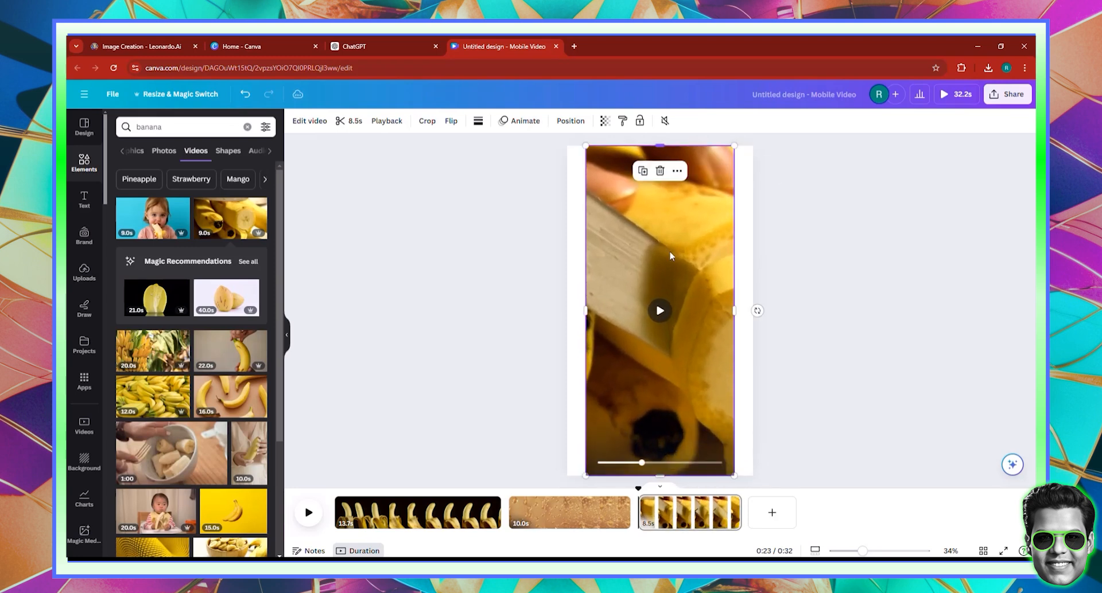
left_click_drag(671, 272, 656, 272)
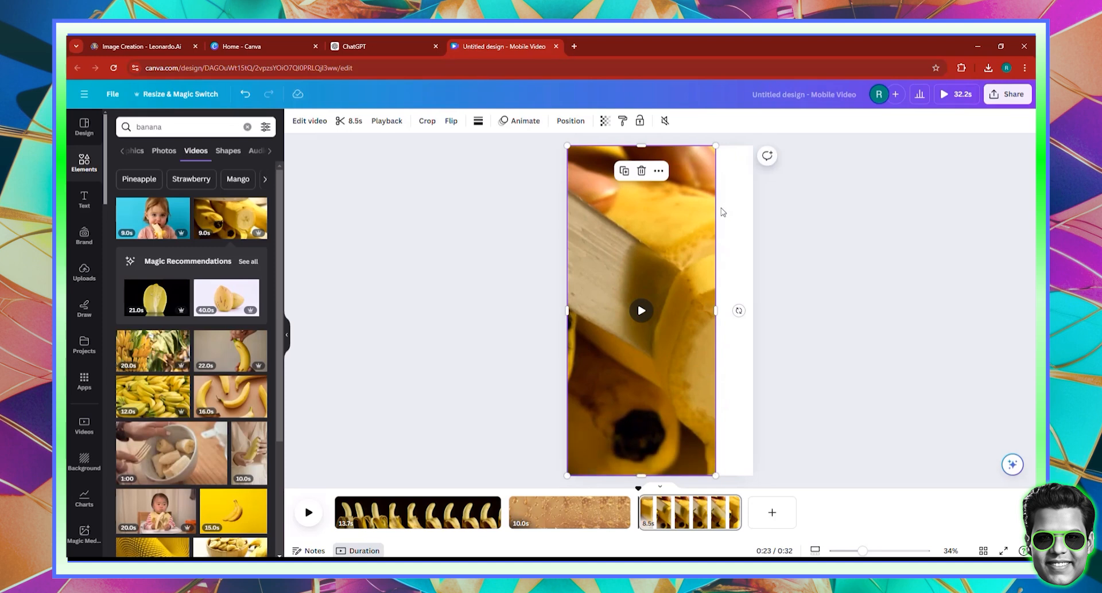
left_click_drag(716, 206, 660, 205)
- Finish narrowing the banana clip and shift its footage left inside the crop frame
left_click(677, 268)
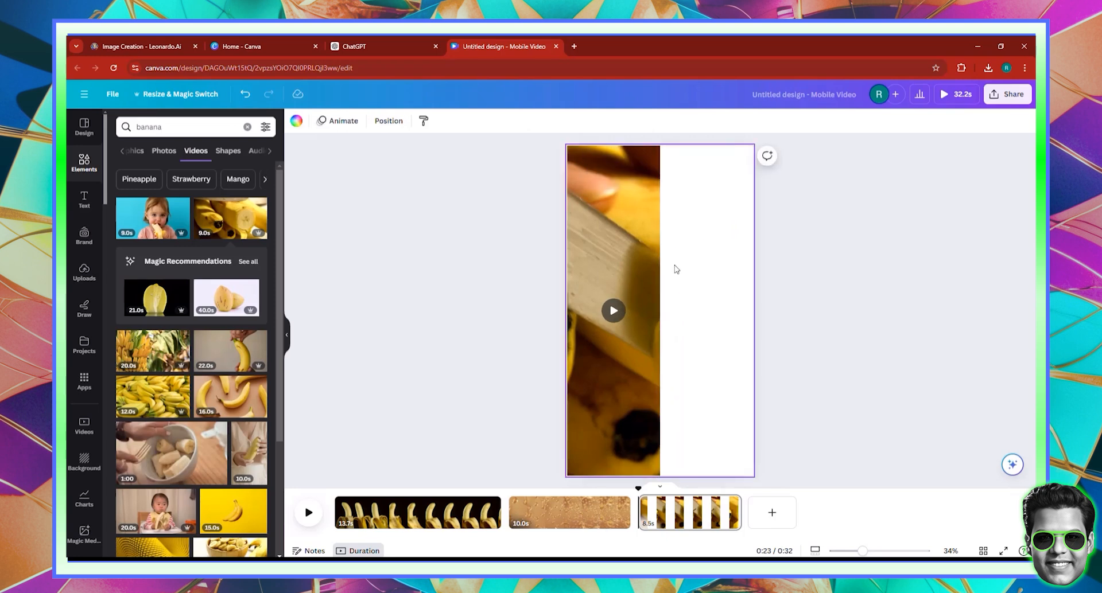
left_click(613, 251)
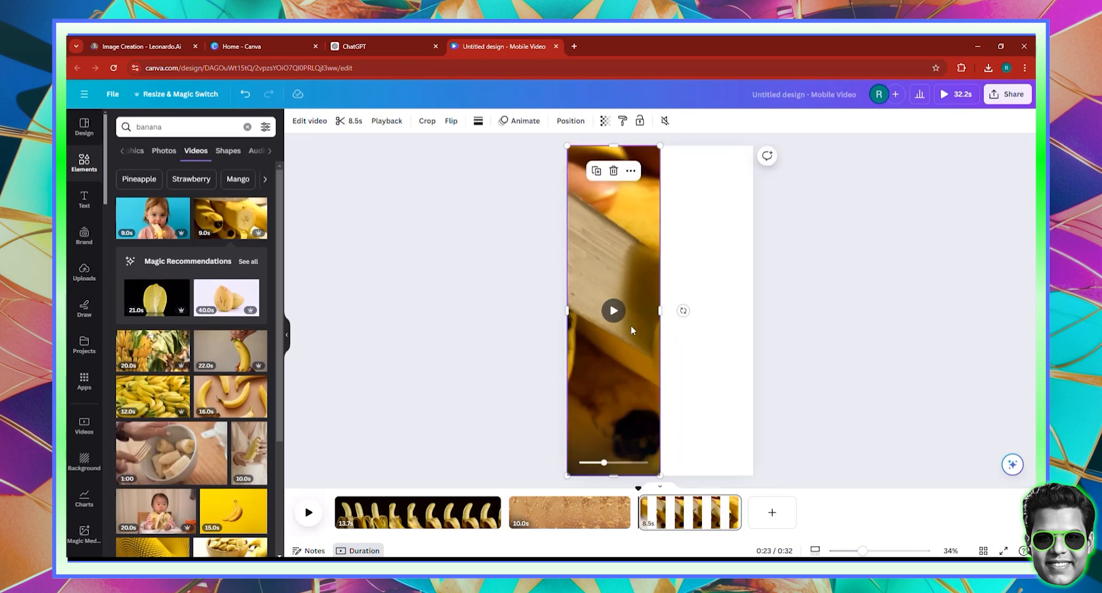
double_click(631, 402)
left_click_drag(597, 391, 513, 391)
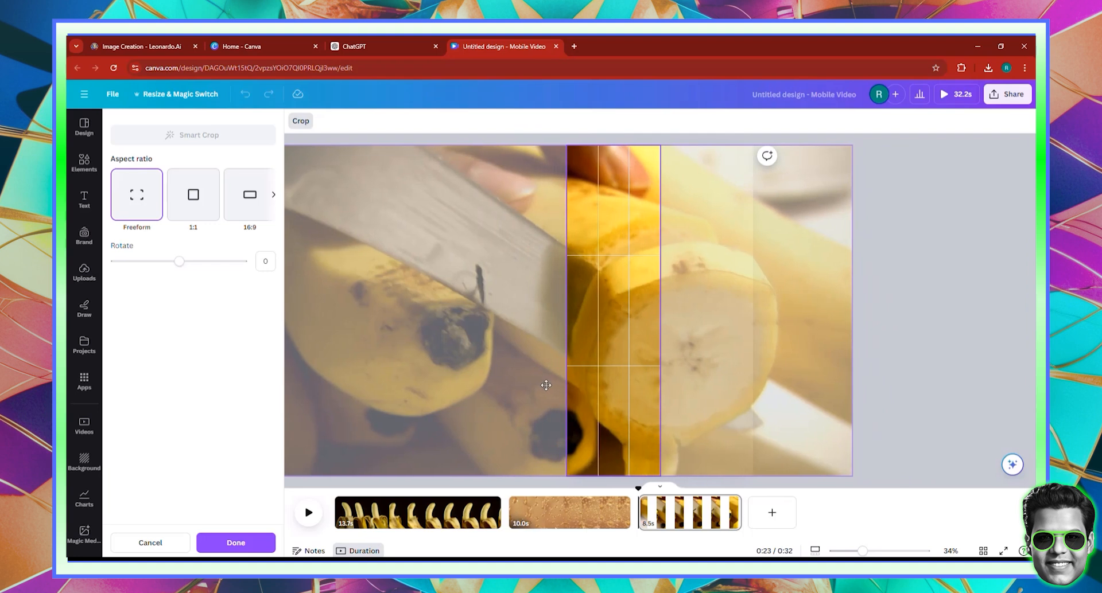
left_click(933, 388)
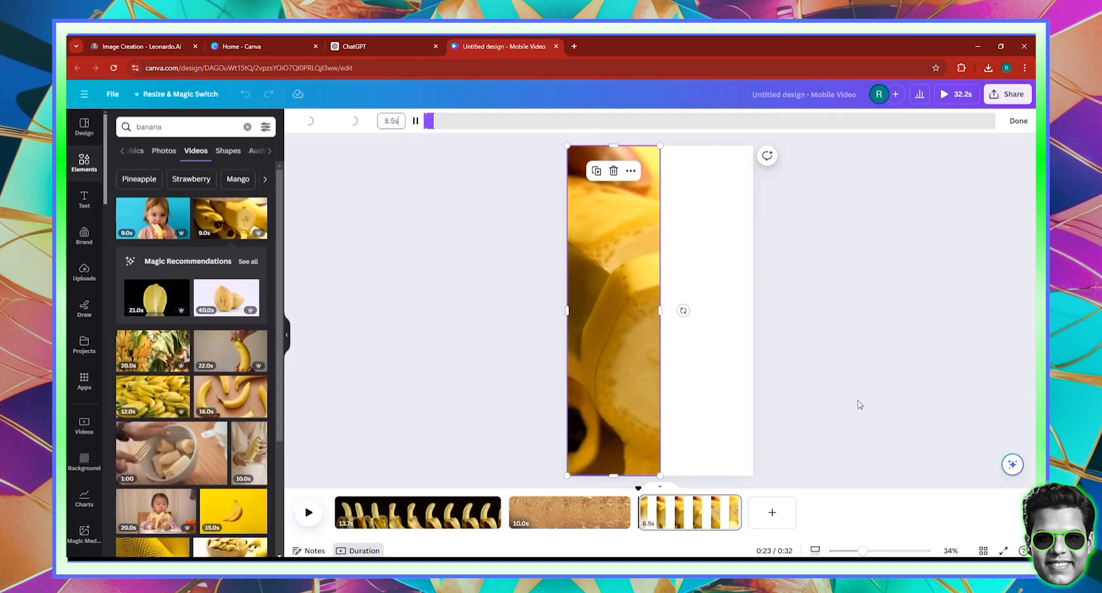
left_click(1018, 121)
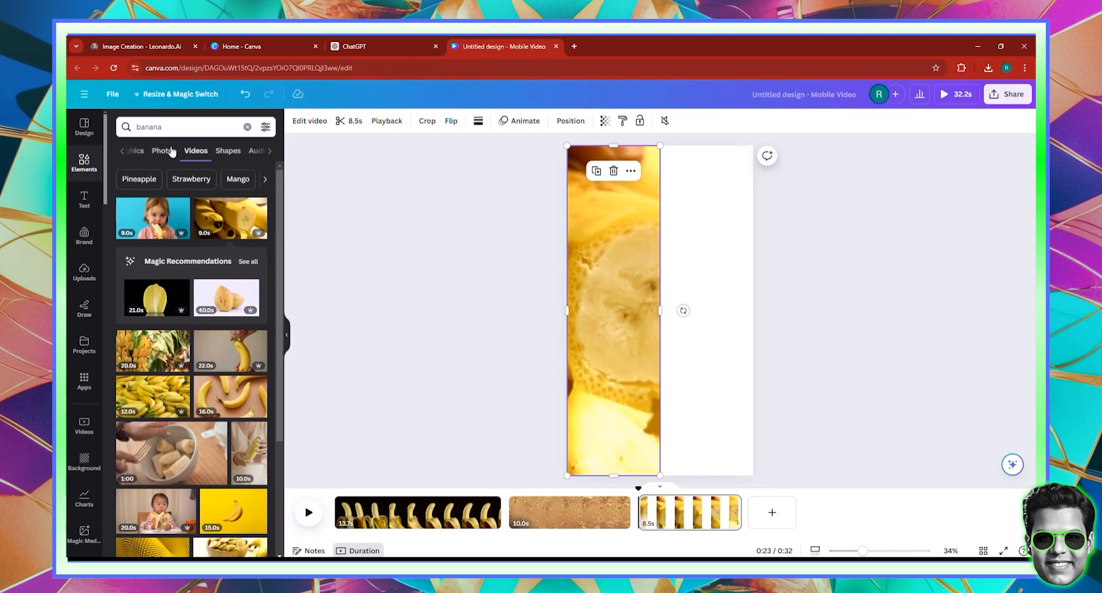
double_click(164, 123)
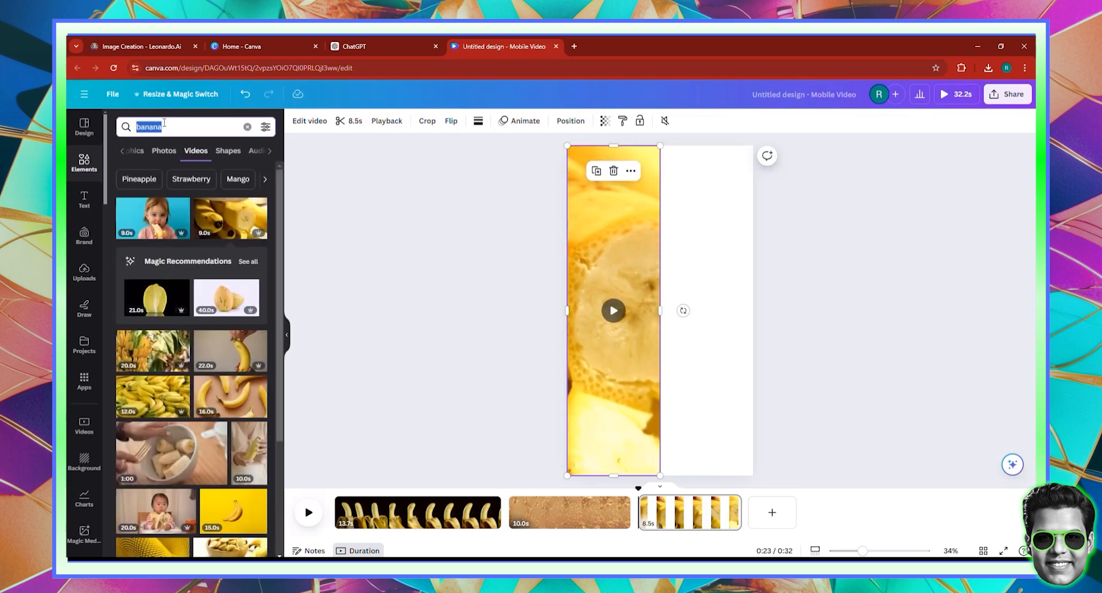
- Search stock videos for 'cell phone' and place a phone clip on the page
type("cell")
key("Return")
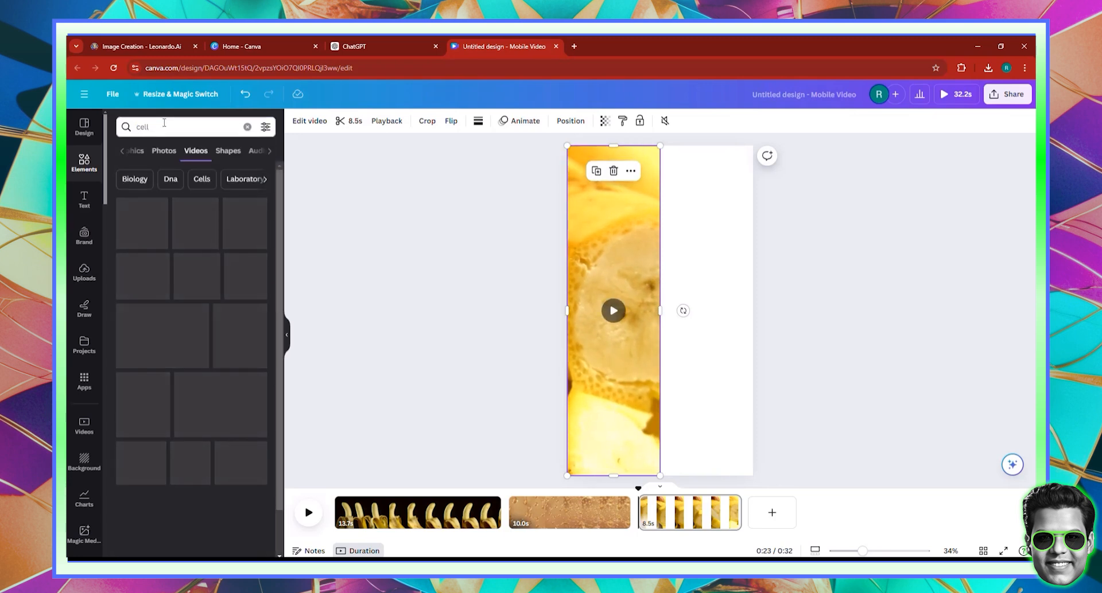
type("phone")
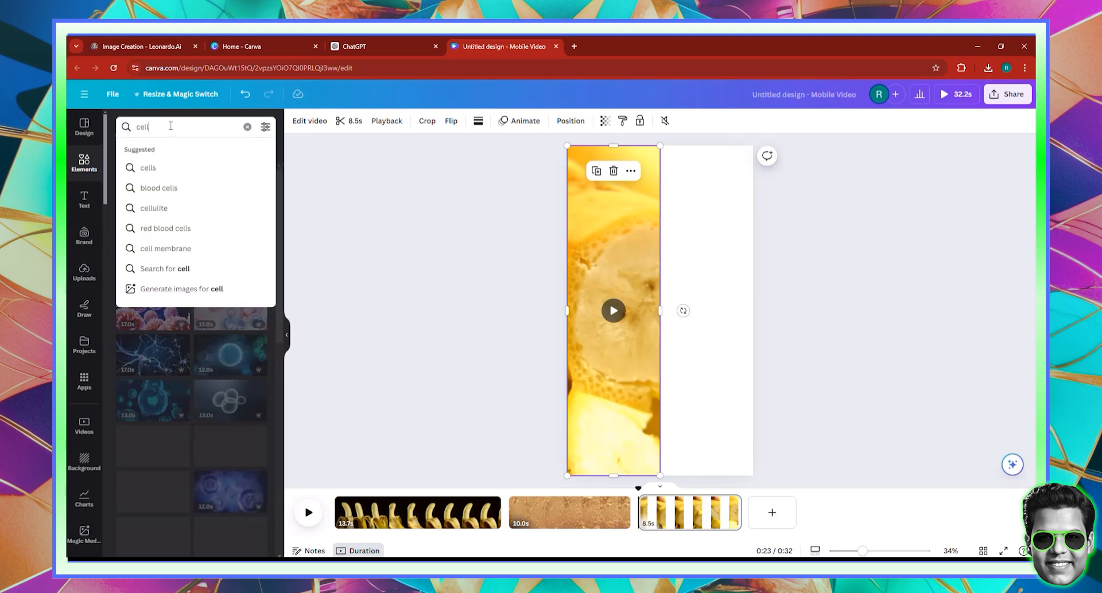
key("Return")
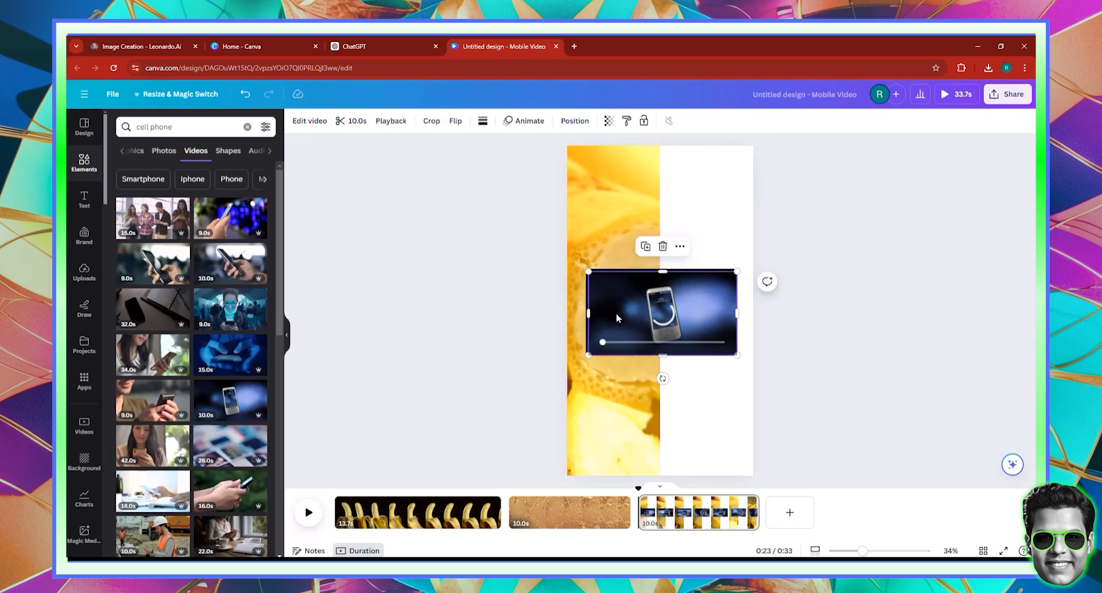
left_click_drag(615, 313, 624, 289)
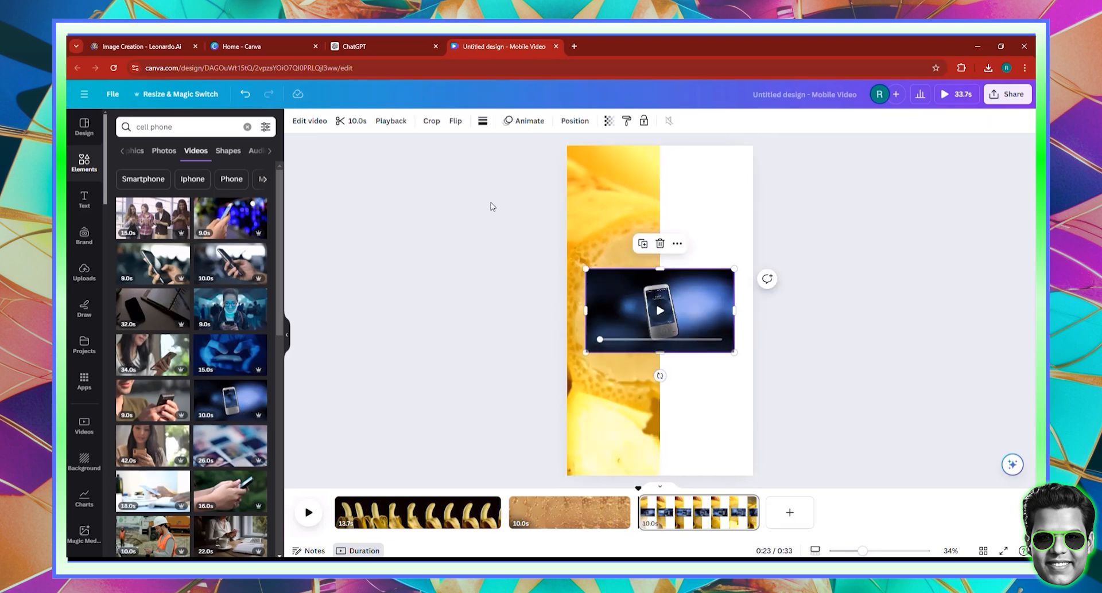
- Trim the phone clip to 8.5 seconds
left_click(344, 122)
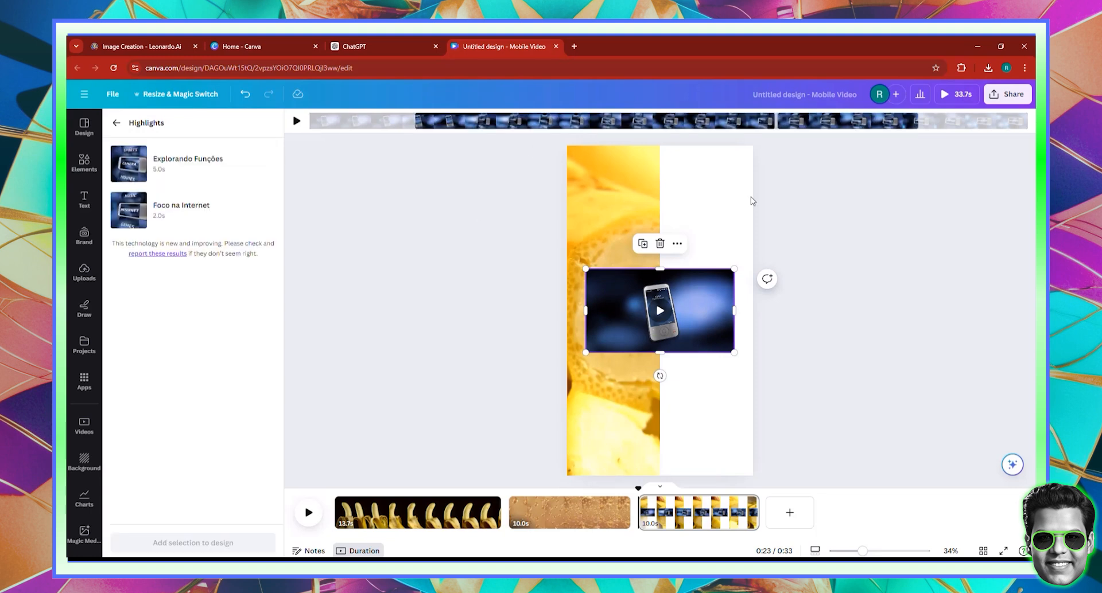
left_click(862, 198)
left_click(639, 308)
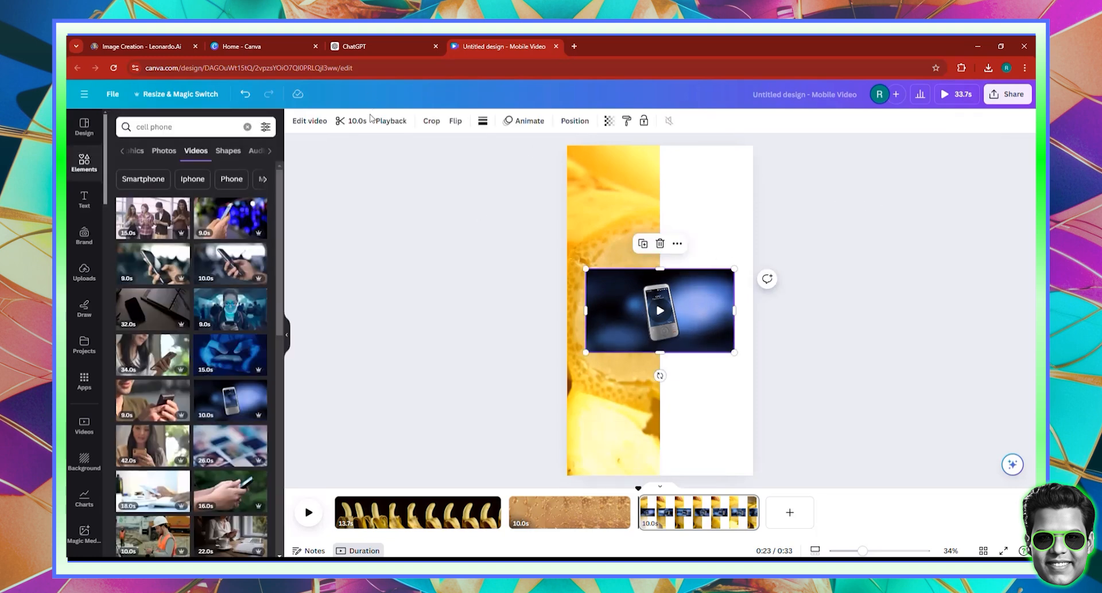
left_click(367, 120)
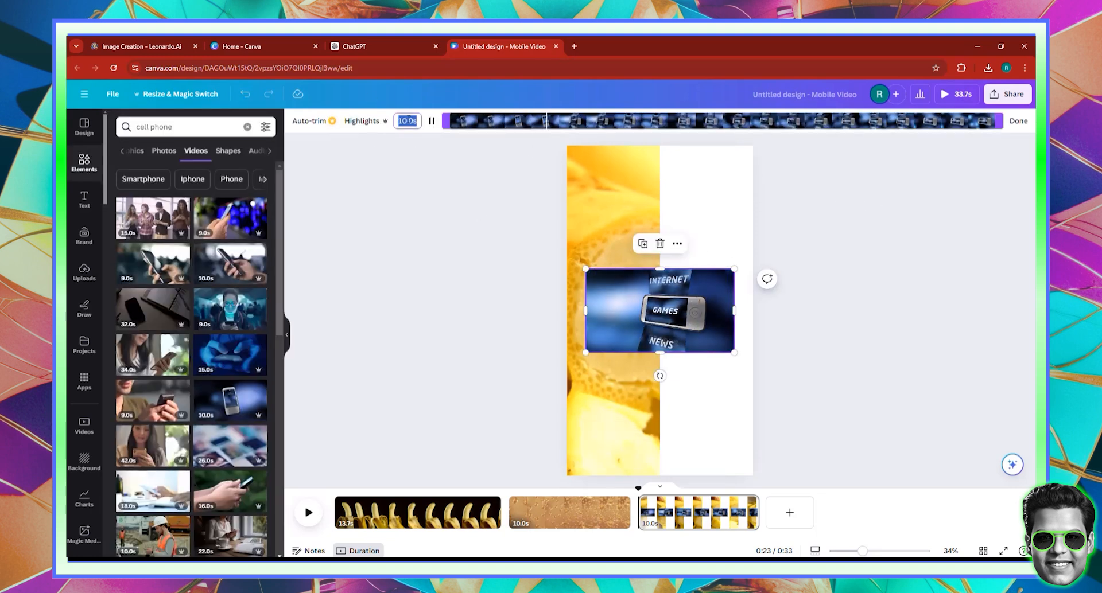
type("8")
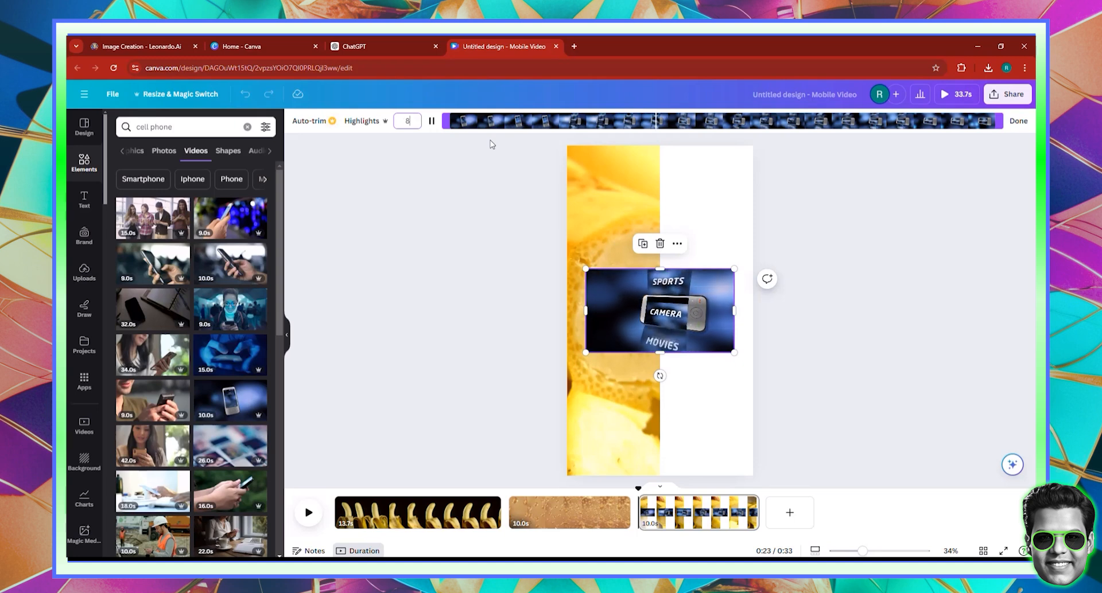
type(".5")
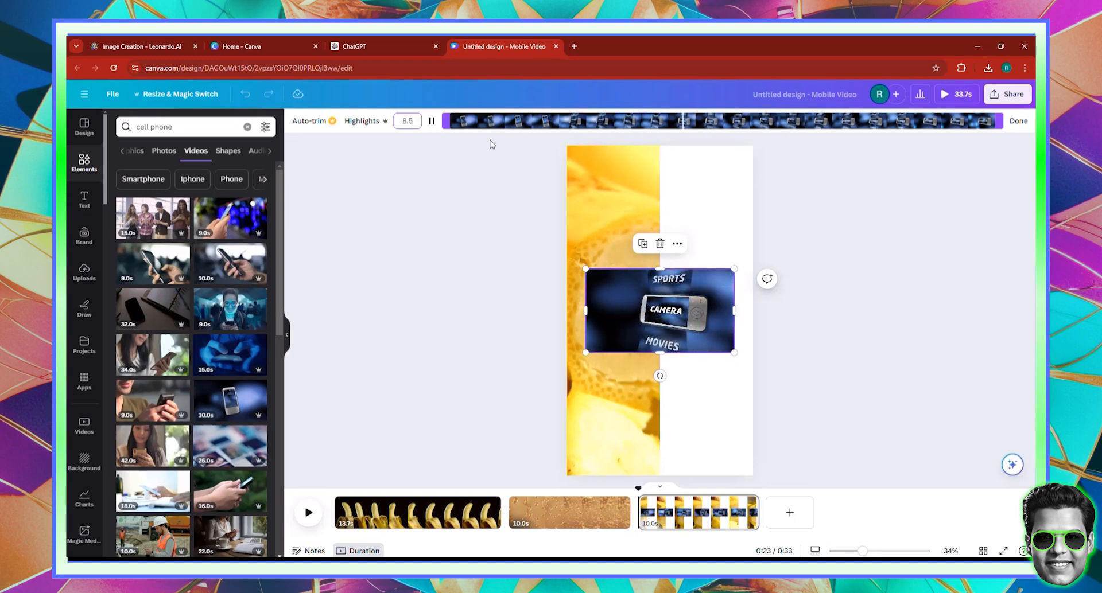
left_click(1017, 121)
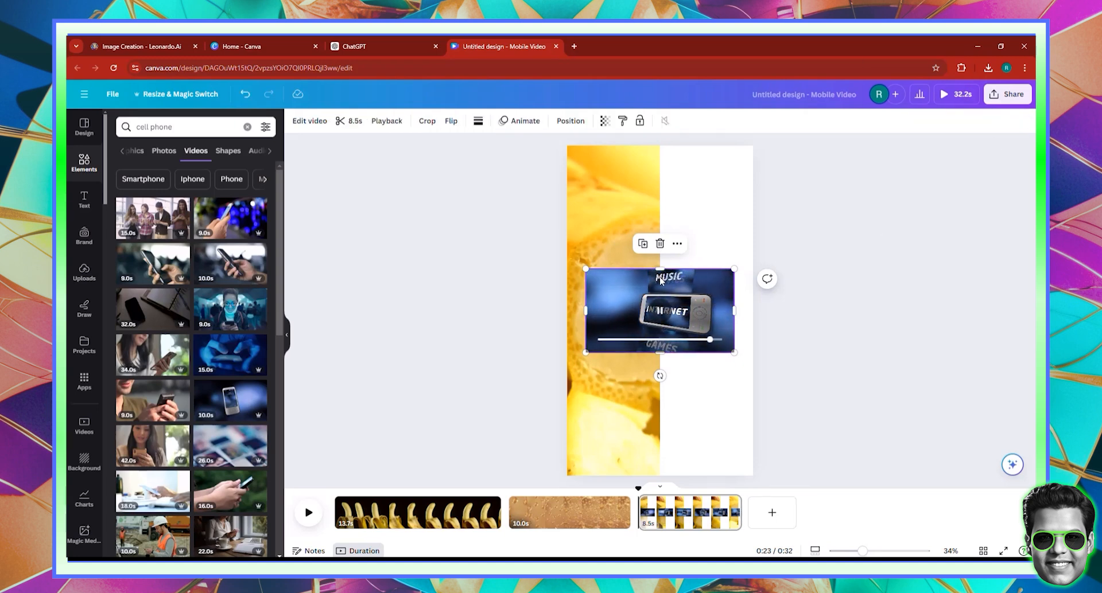
- Stretch the phone clip to full page height and narrow it to the right half
left_click_drag(660, 269, 672, 148)
left_click_drag(660, 353, 684, 445)
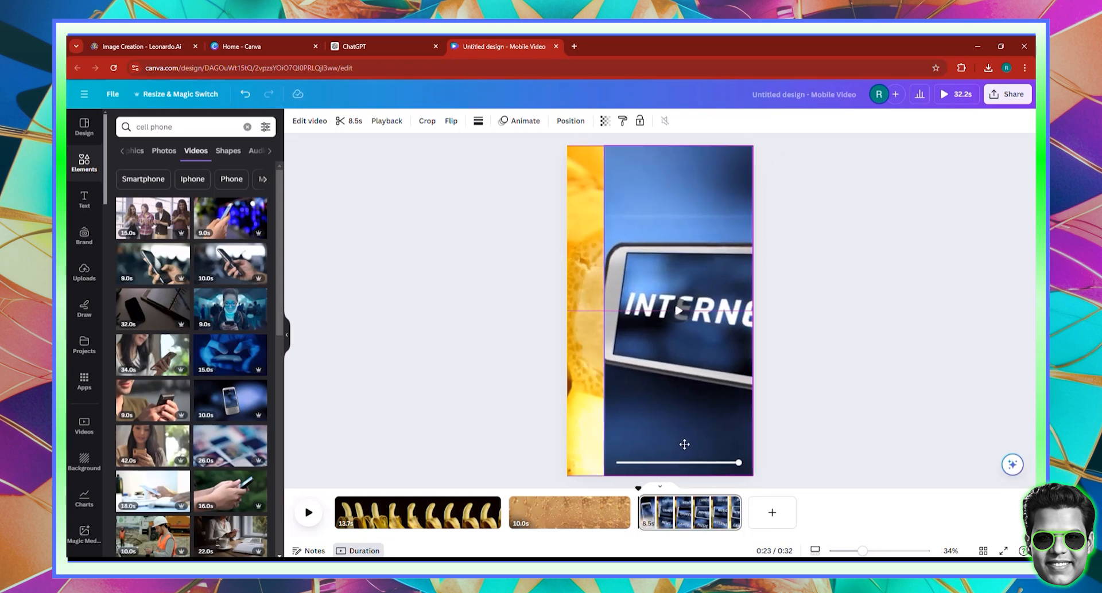
left_click_drag(601, 289, 660, 297)
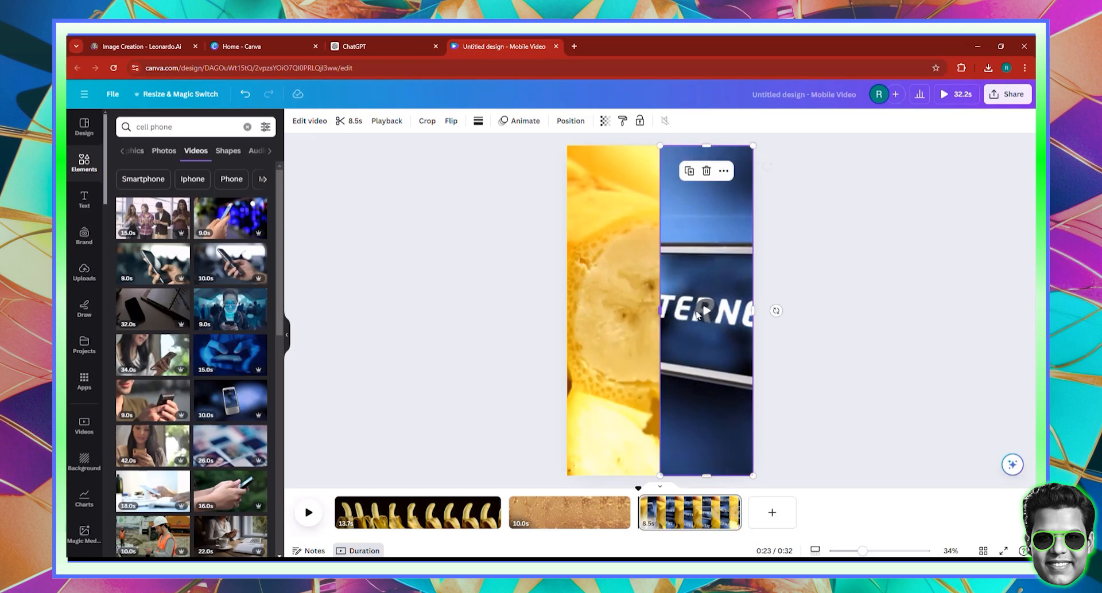
left_click(703, 312)
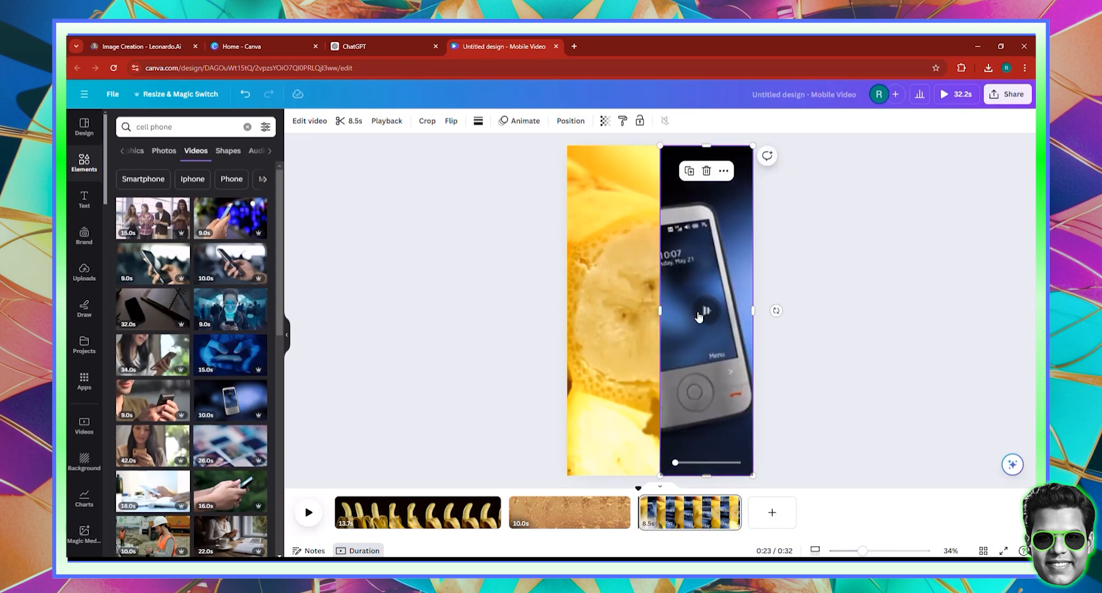
- Reframe the phone footage so the handset shows, then add a blank 5-second page
double_click(694, 342)
left_click_drag(706, 350, 719, 350)
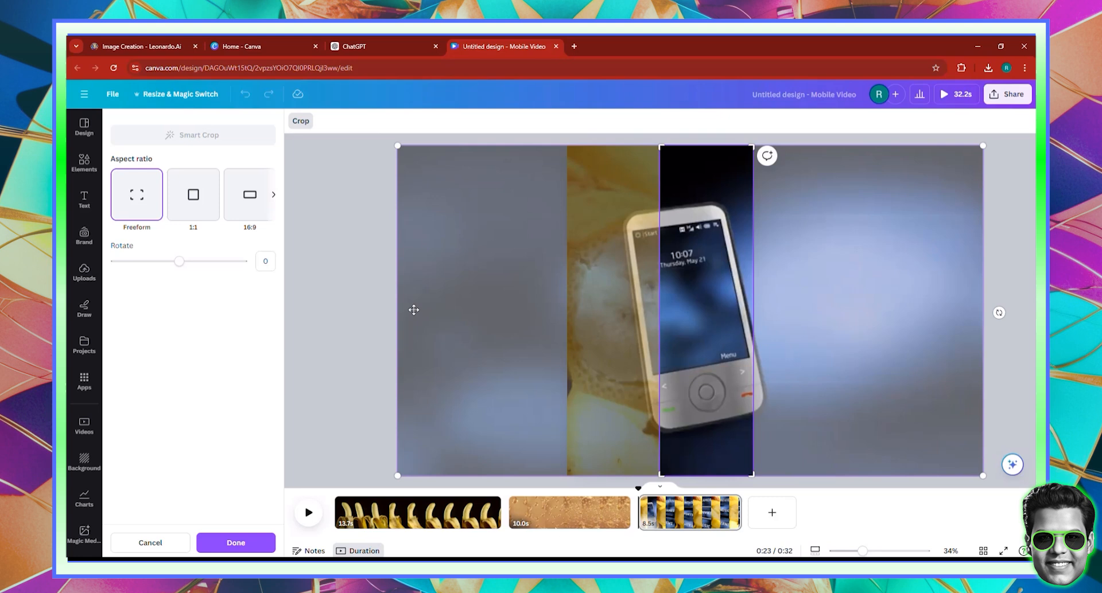
left_click(383, 297)
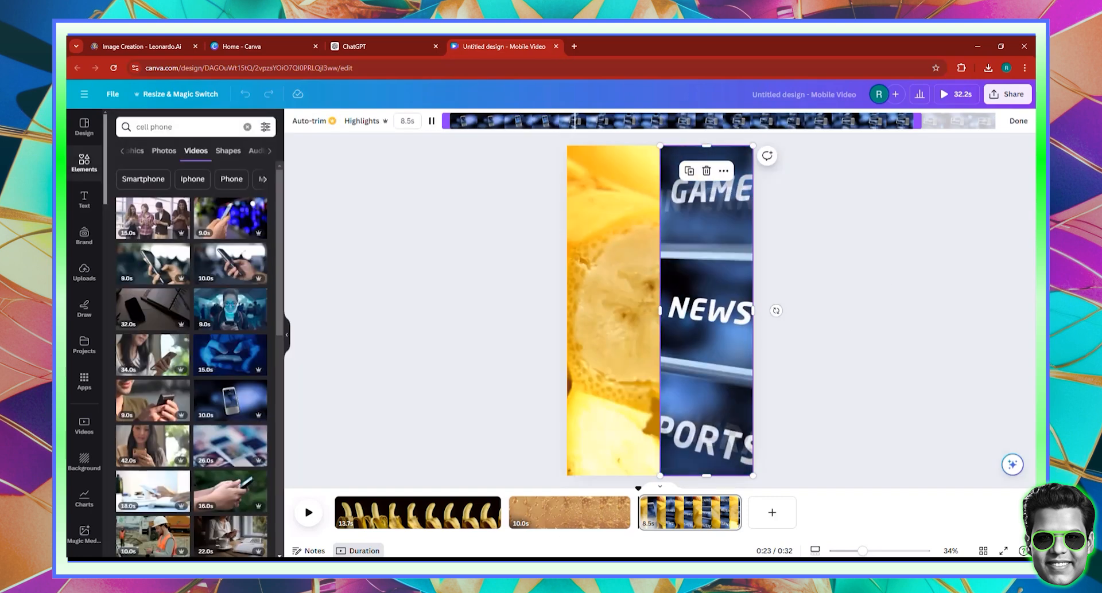
left_click(1019, 121)
left_click(772, 513)
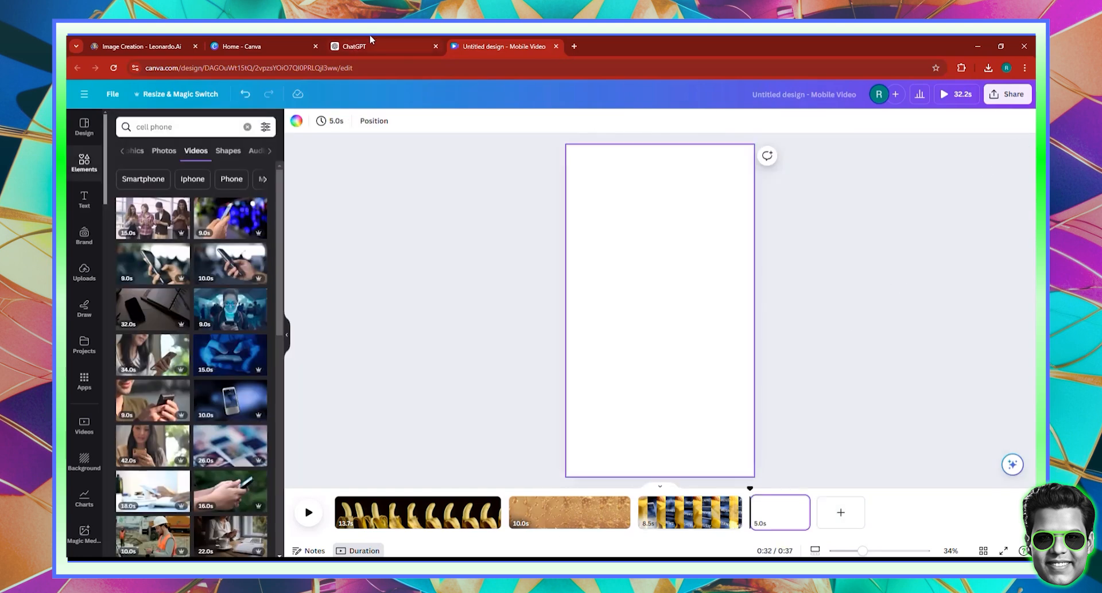
left_click(369, 42)
- Scroll through the banana script in ChatGPT to finish reviewing it
scroll(612, 312, "down", 1)
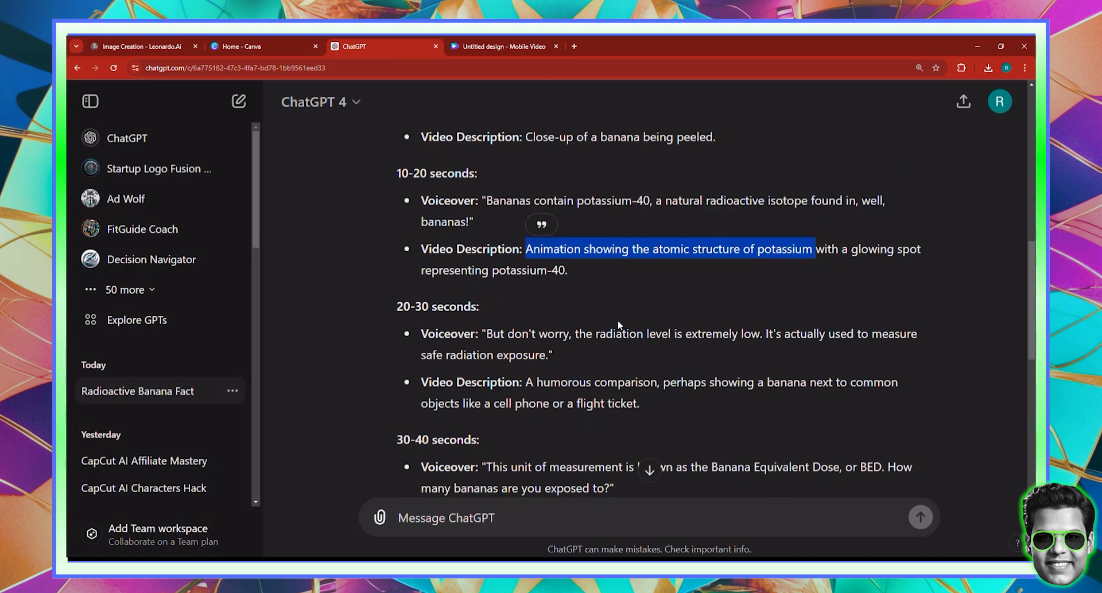
scroll(619, 325, "down", 1)
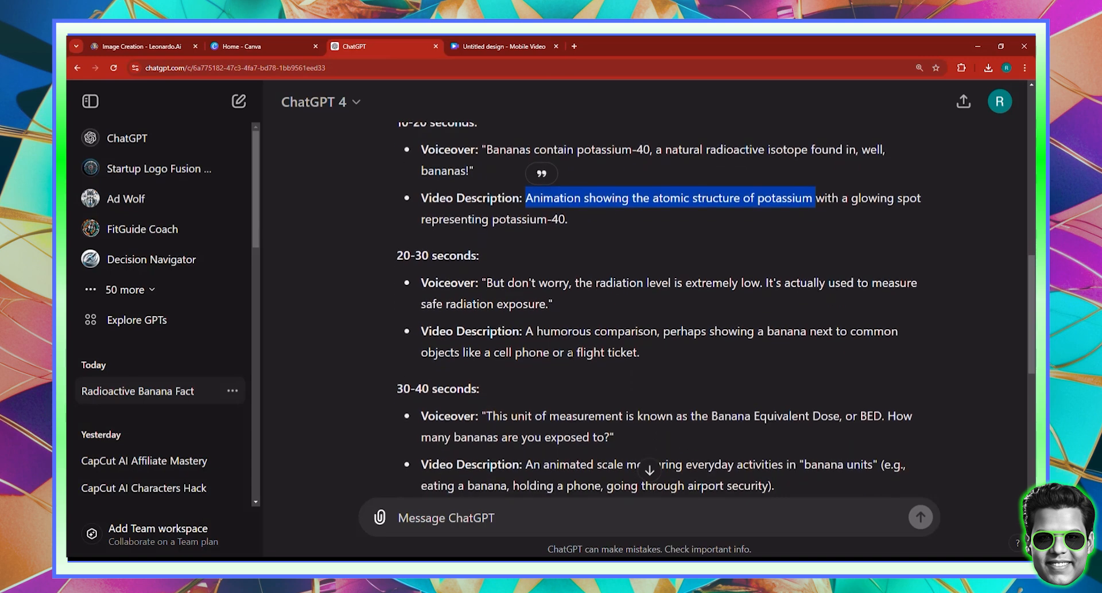
scroll(619, 325, "down", 2)
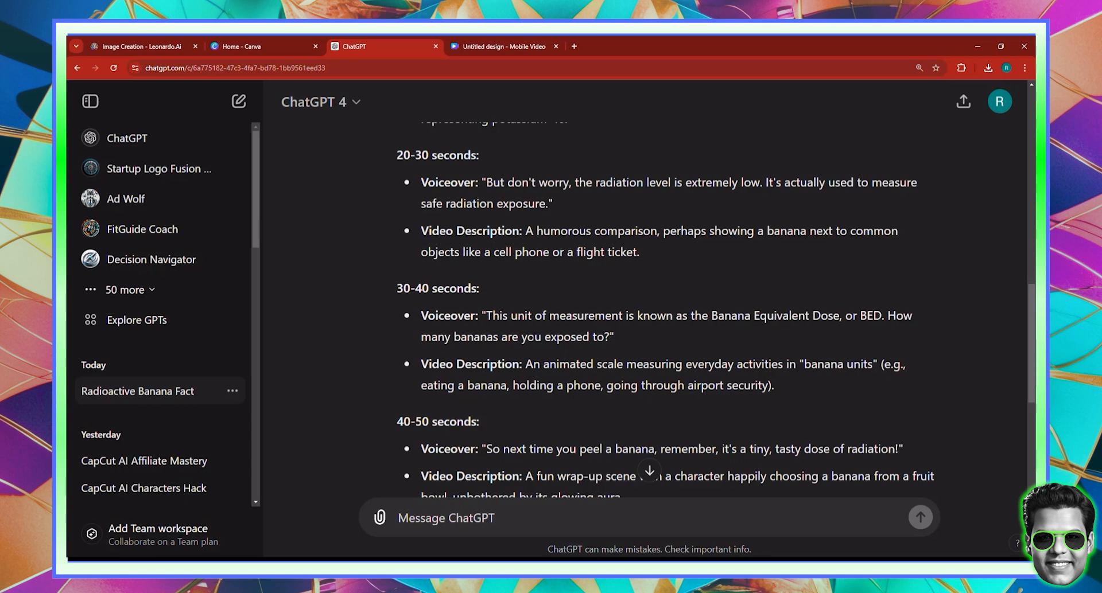
- Back in Canva, replace the 'cell phone' search text with 'eating a banana'
left_click(514, 41)
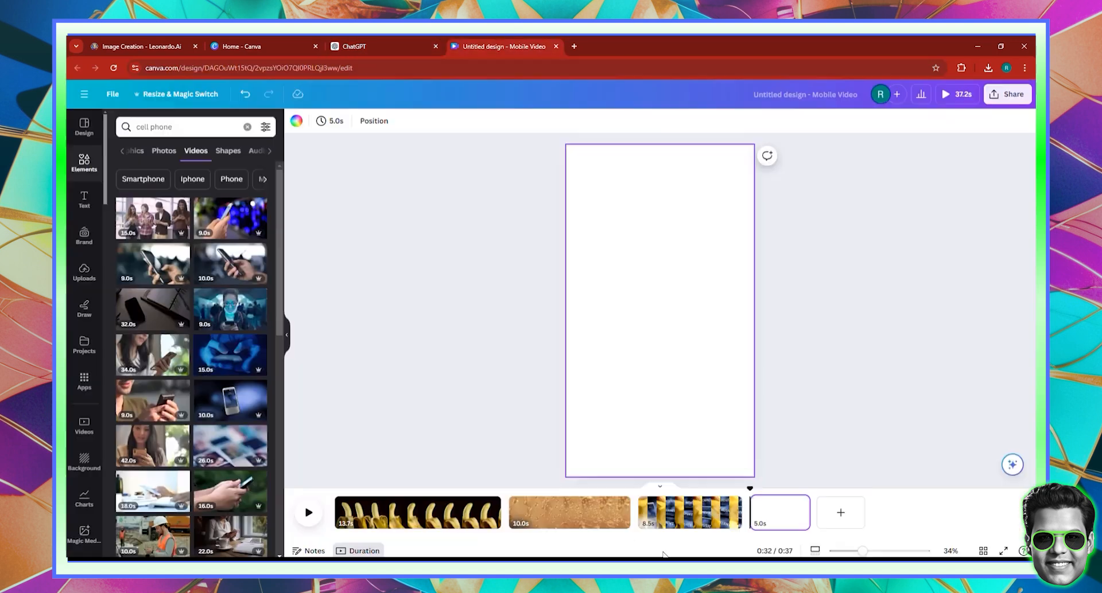
left_click(187, 125)
key("ctrl+a")
type("eati")
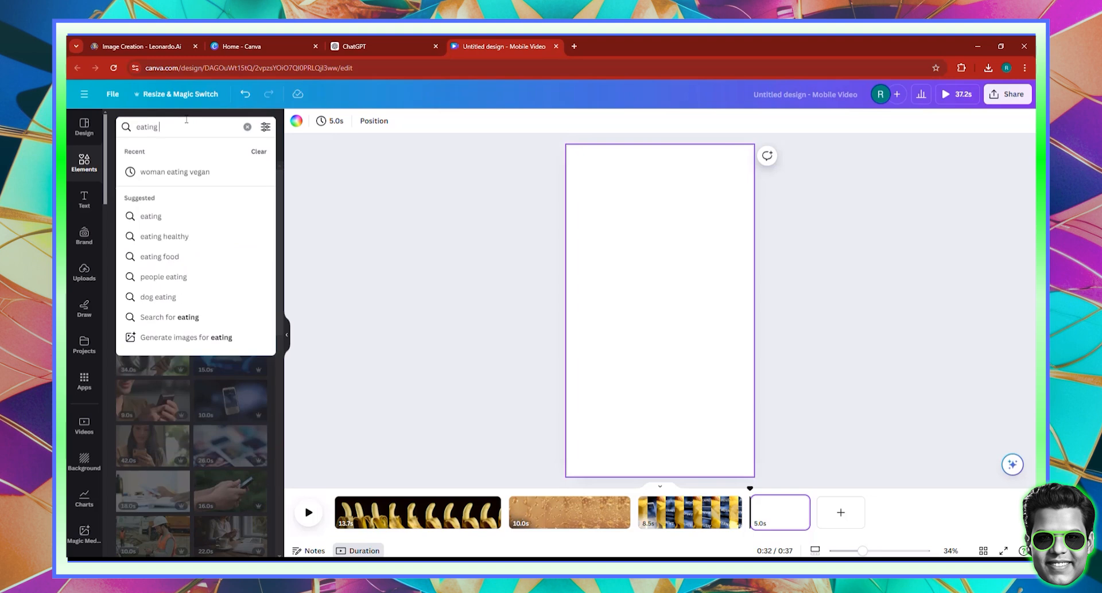
type("ng a bana")
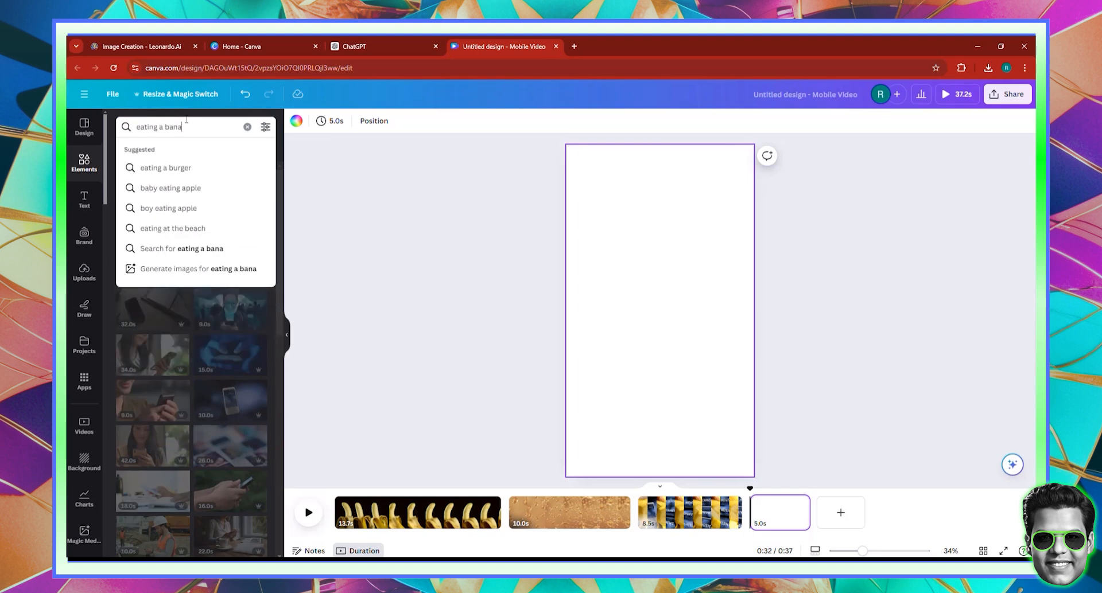
type("na")
- Set the baby-eating-a-banana clip as page background, centred on baby and banana
key("Return")
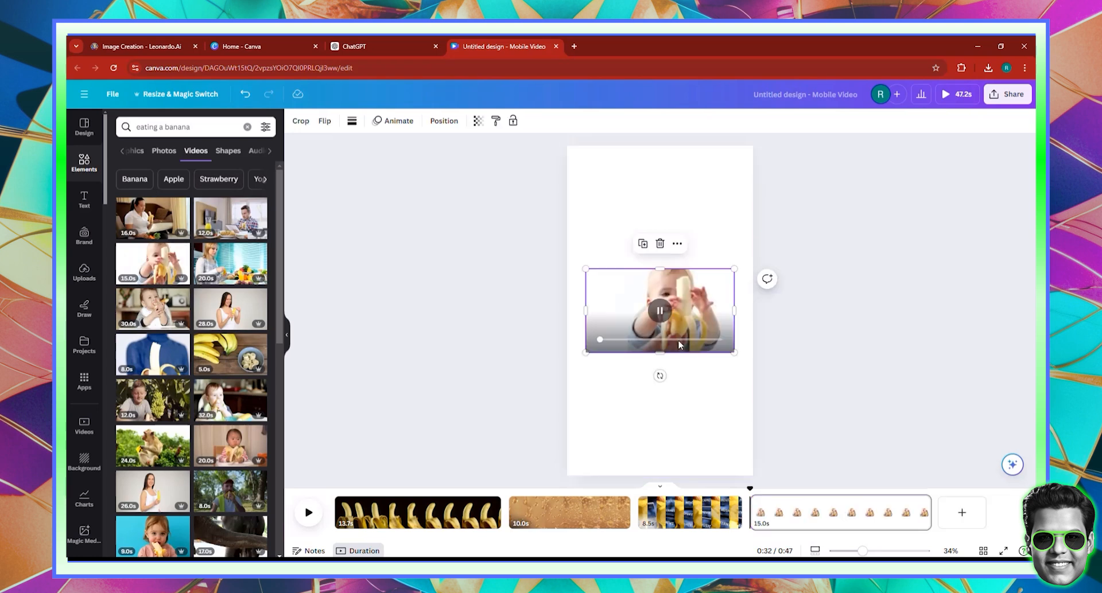
right_click(640, 333)
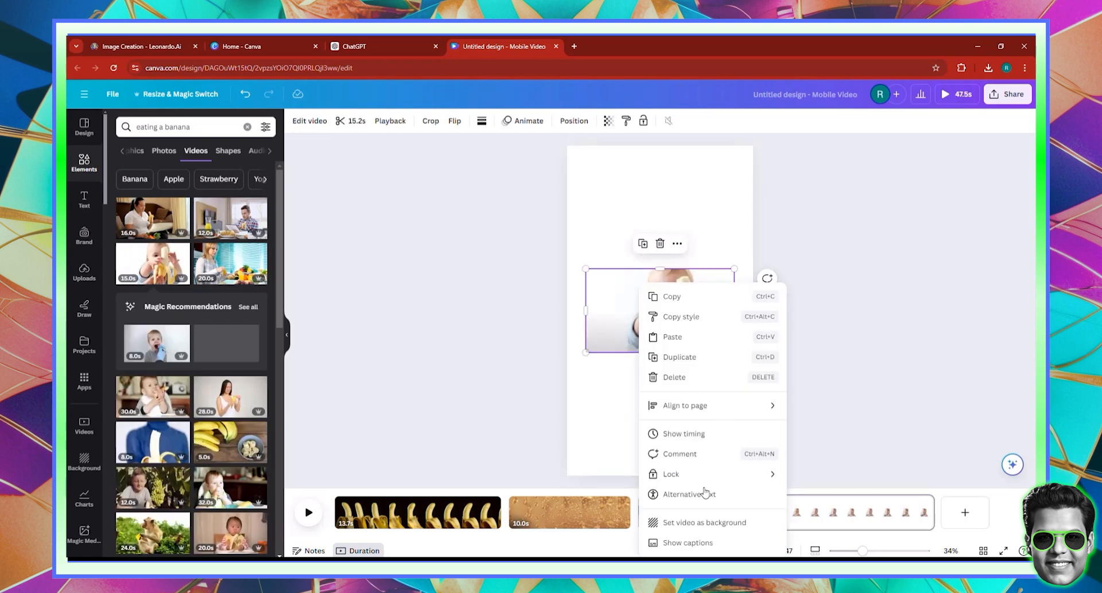
left_click(696, 523)
double_click(645, 359)
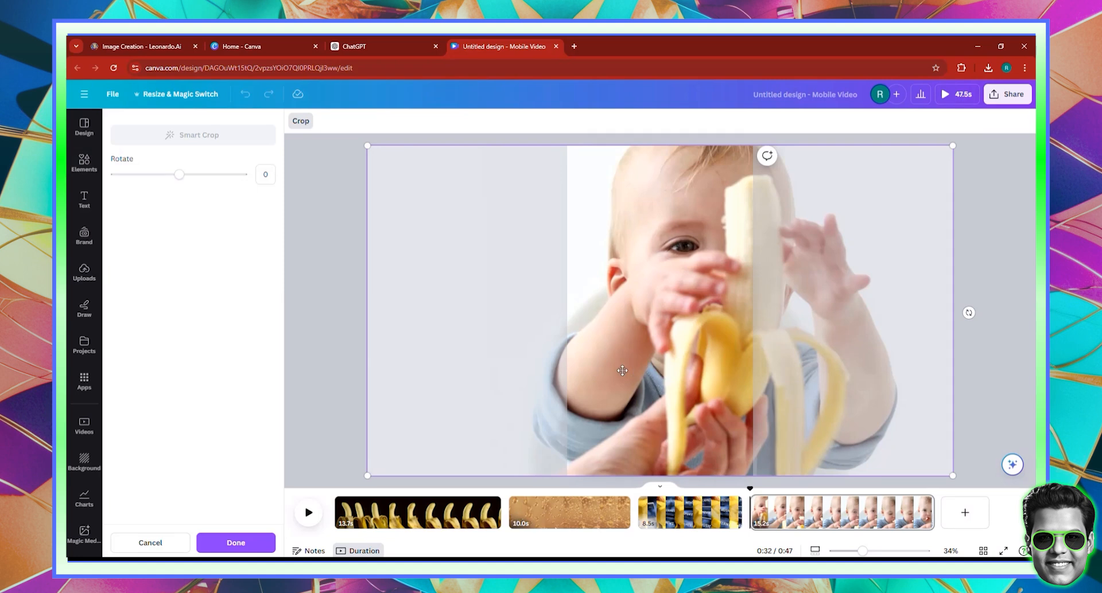
left_click_drag(622, 371, 568, 371)
left_click(956, 407)
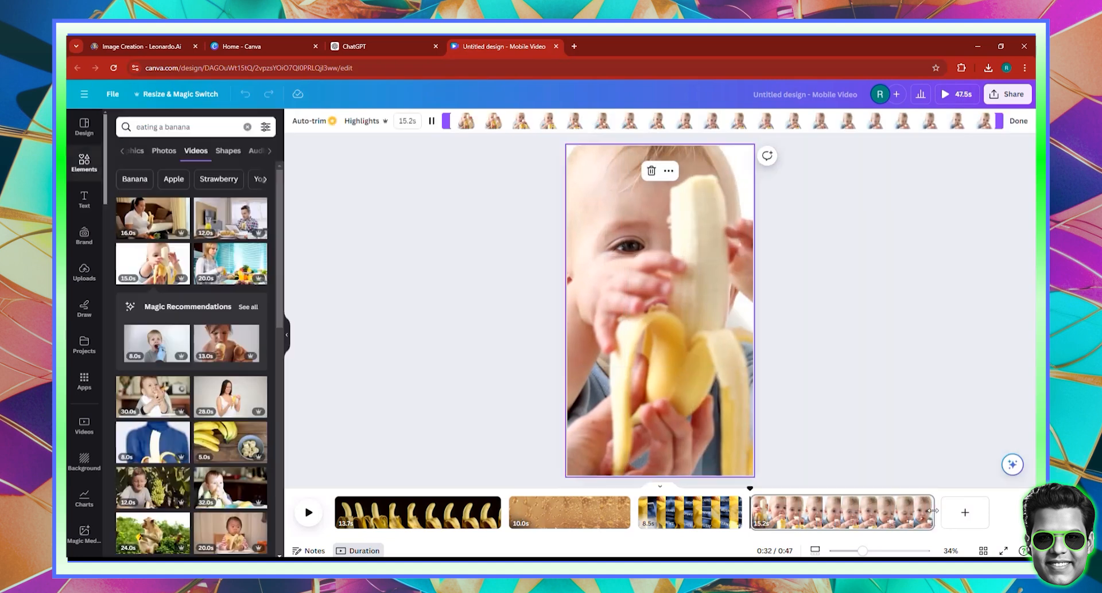
- Add a blank page after it and glance over the ChatGPT script
left_click(956, 523)
left_click(386, 46)
scroll(625, 290, "down", 5)
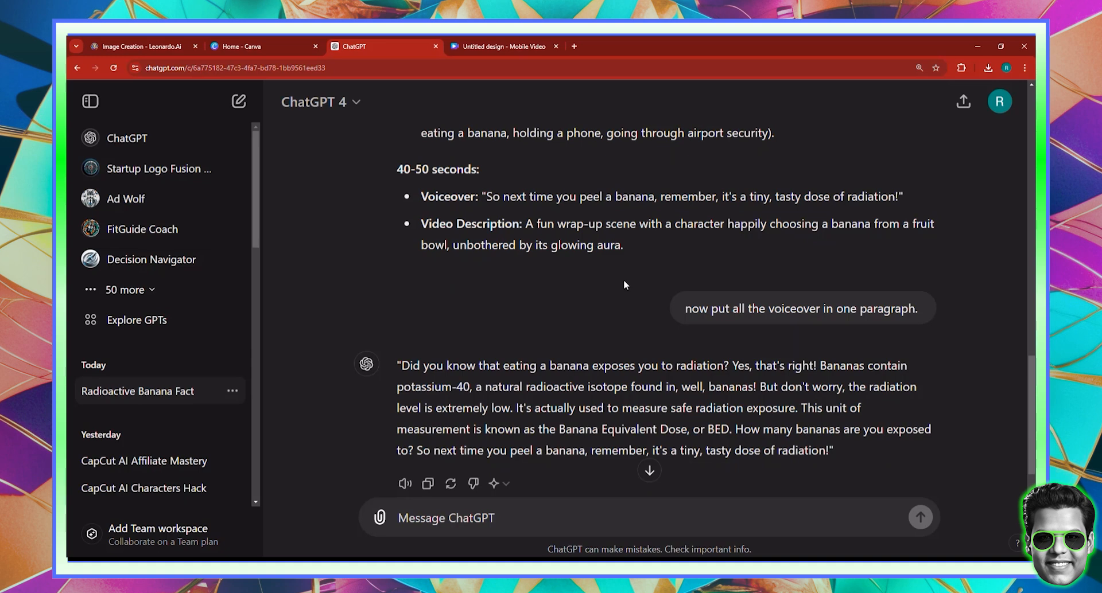
left_click(463, 42)
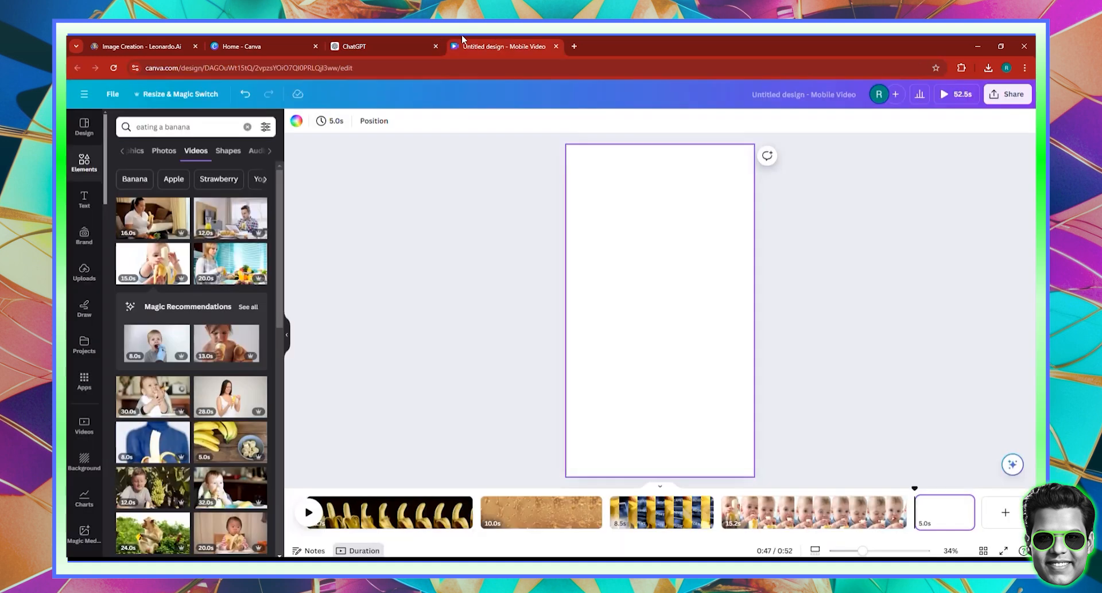
- Search videos for 'banana and fruits' and add the 12.0s banana pile clip
triple_click(196, 126)
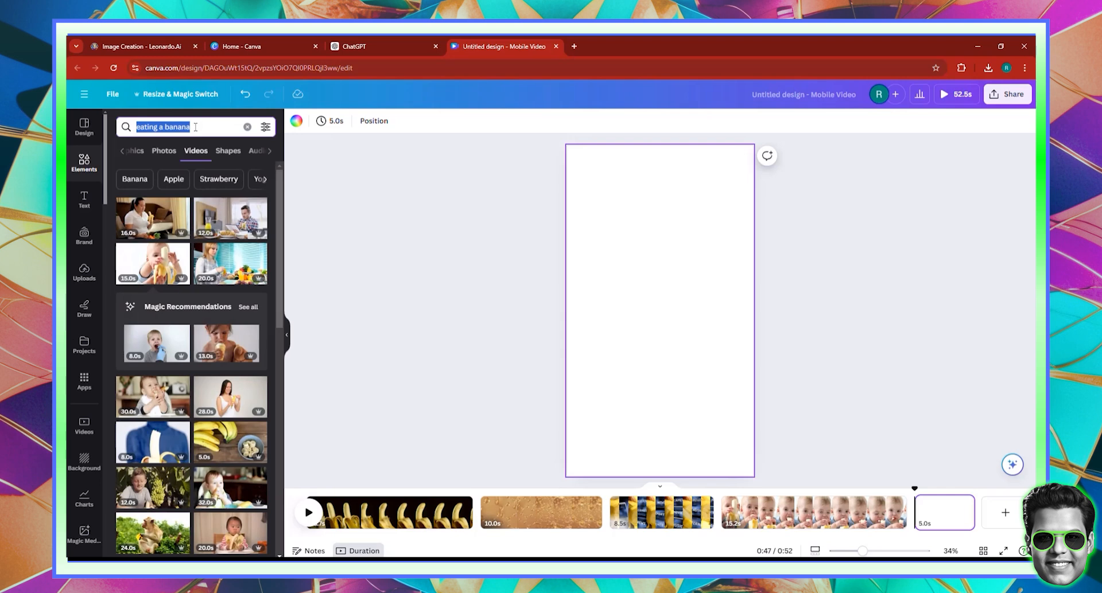
type("banana and fruits")
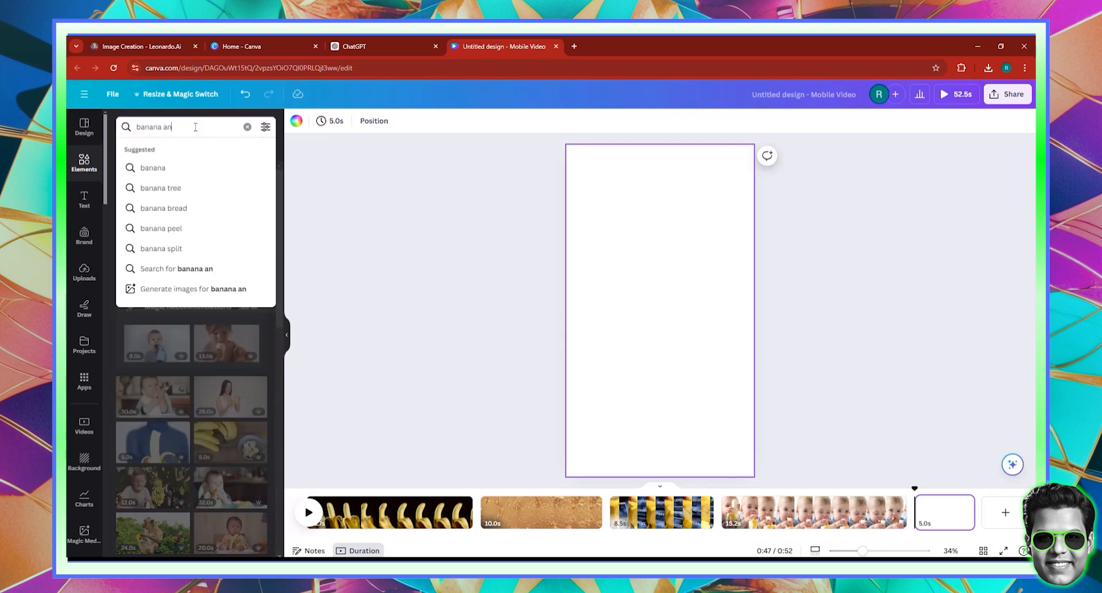
key("Return")
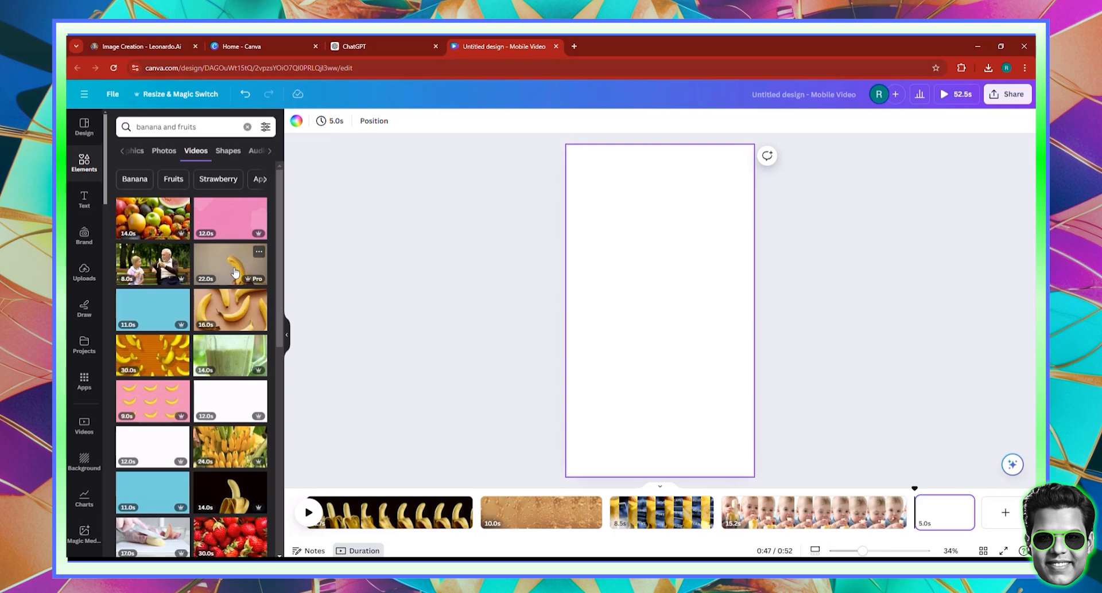
scroll(234, 272, "down", 5)
scroll(230, 343, "down", 5)
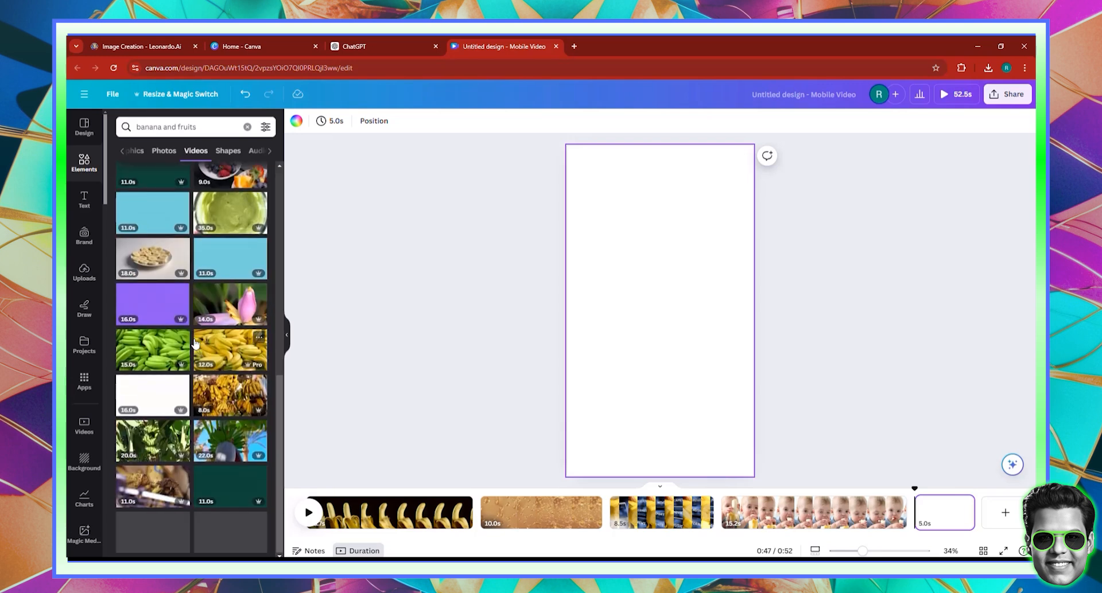
left_click(230, 343)
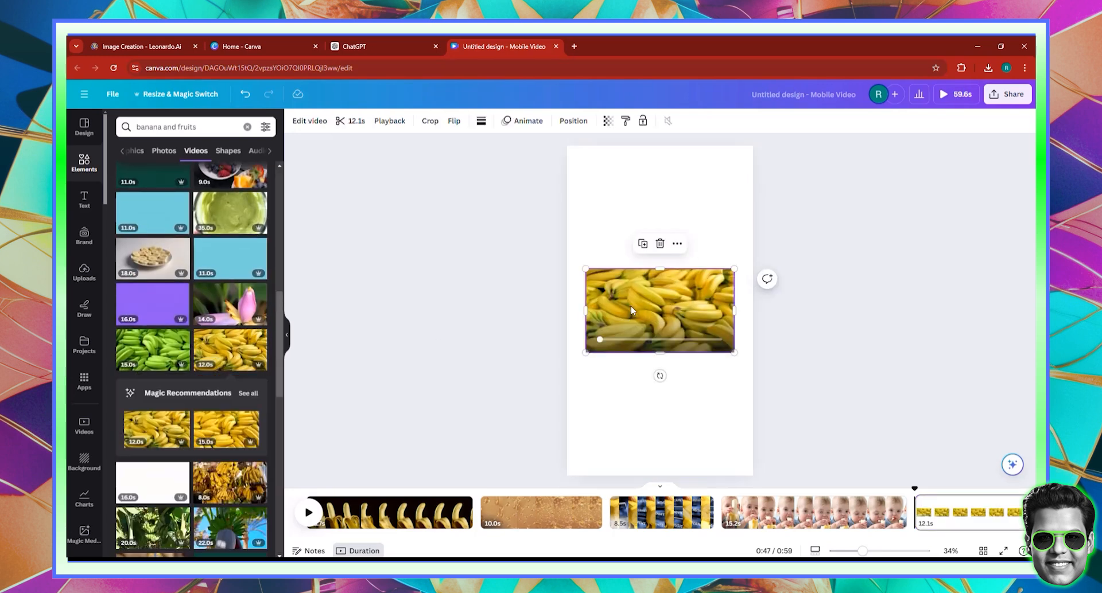
- Set the banana pile video as the page's full background
right_click(634, 310)
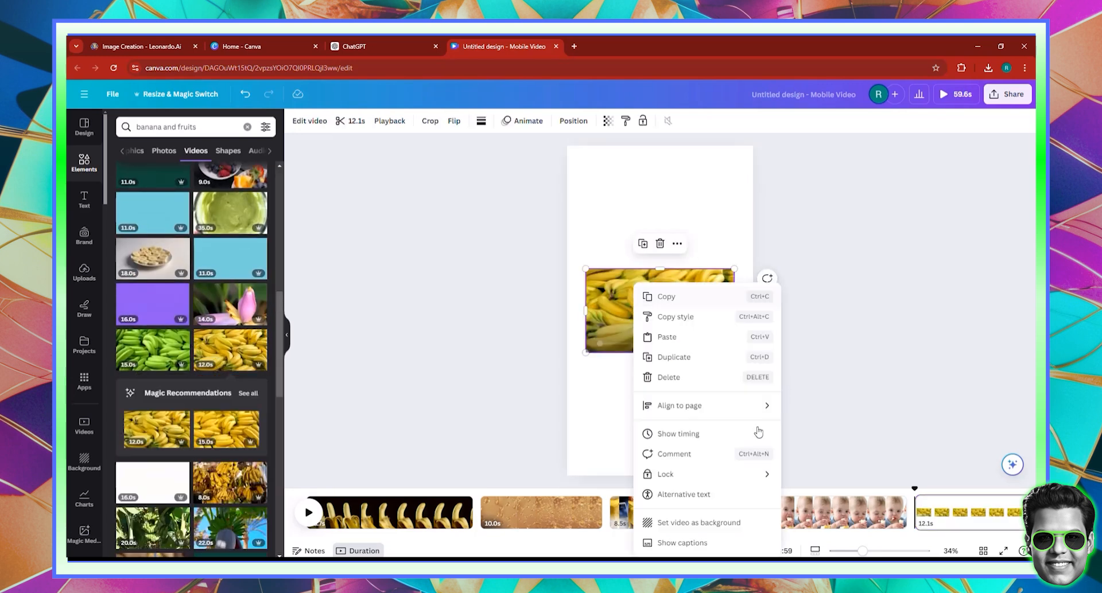
left_click(699, 523)
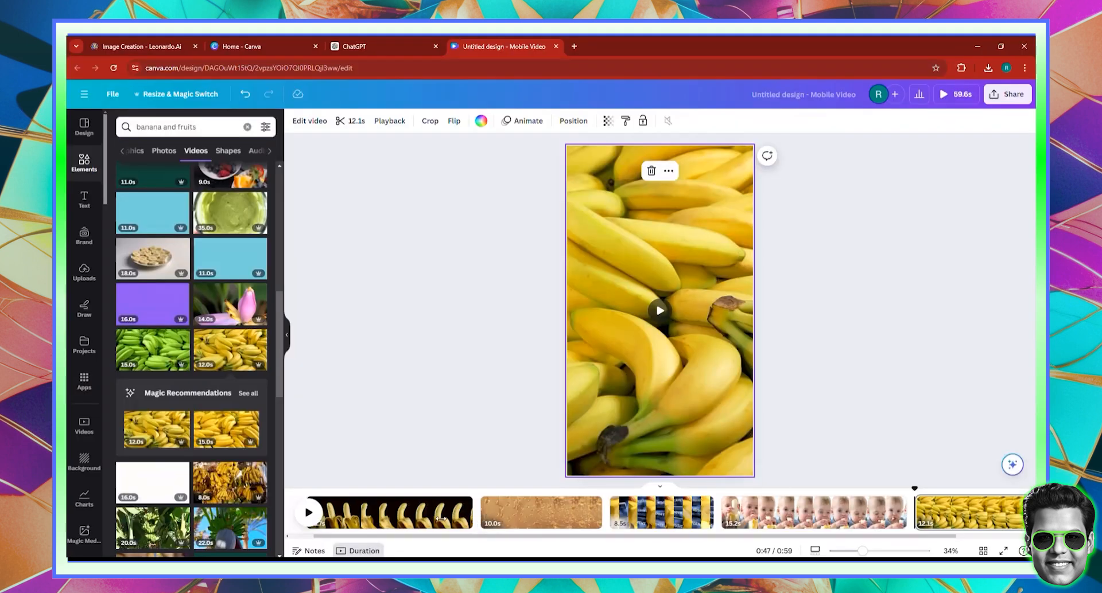
left_click(441, 519)
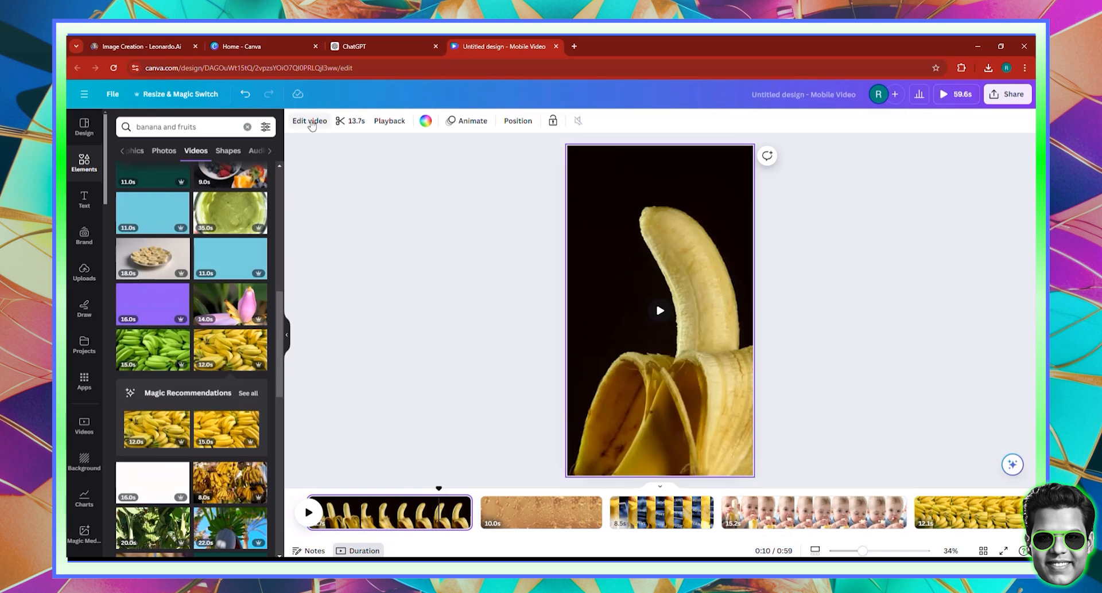
- Speed the first clip to maximum and double the golden molecule clip's speed
left_click(384, 122)
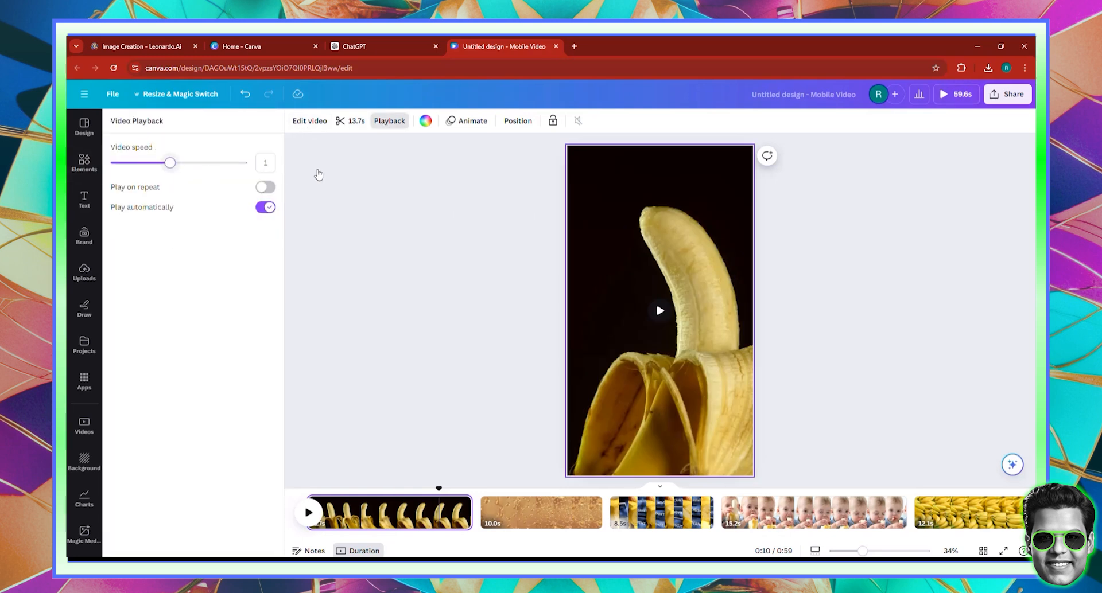
left_click_drag(170, 163, 319, 175)
left_click(451, 521)
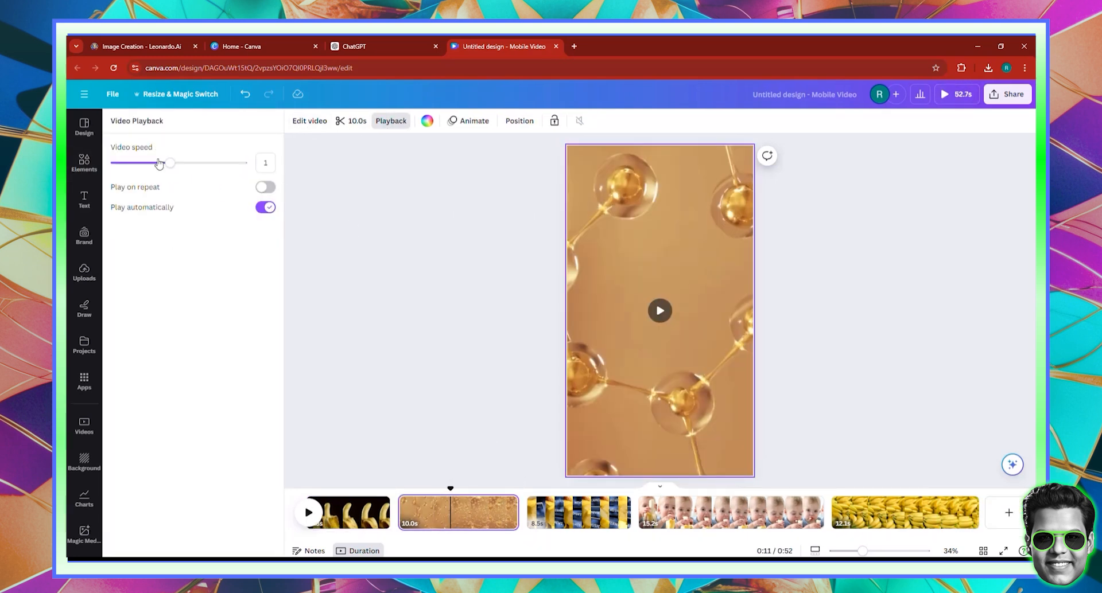
left_click_drag(169, 164, 244, 166)
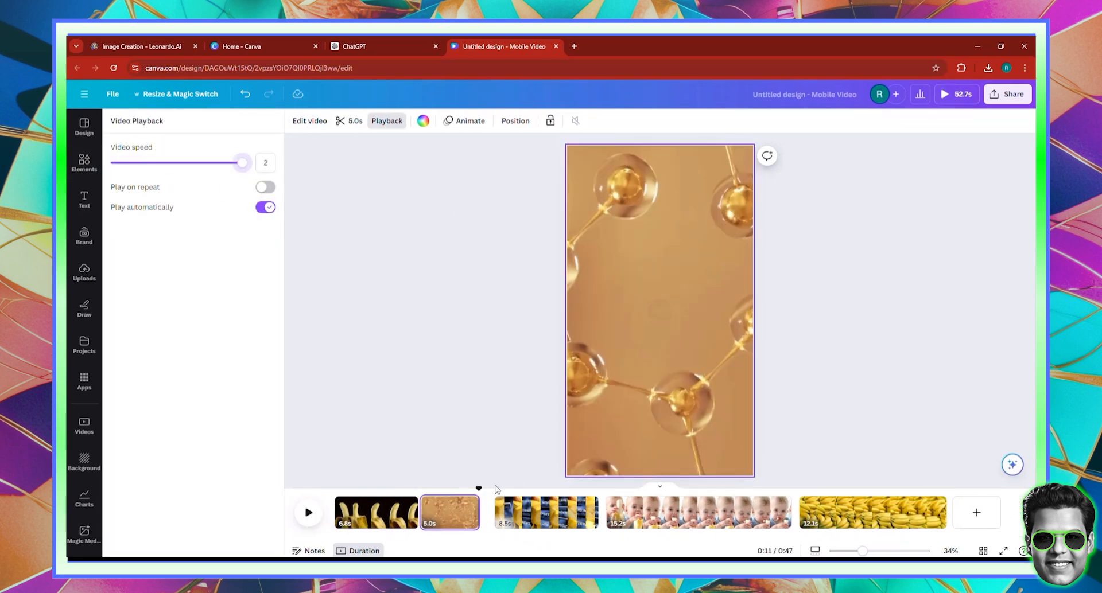
- Double the playback speed of the baby-eating and banana pile clips
left_click(524, 528)
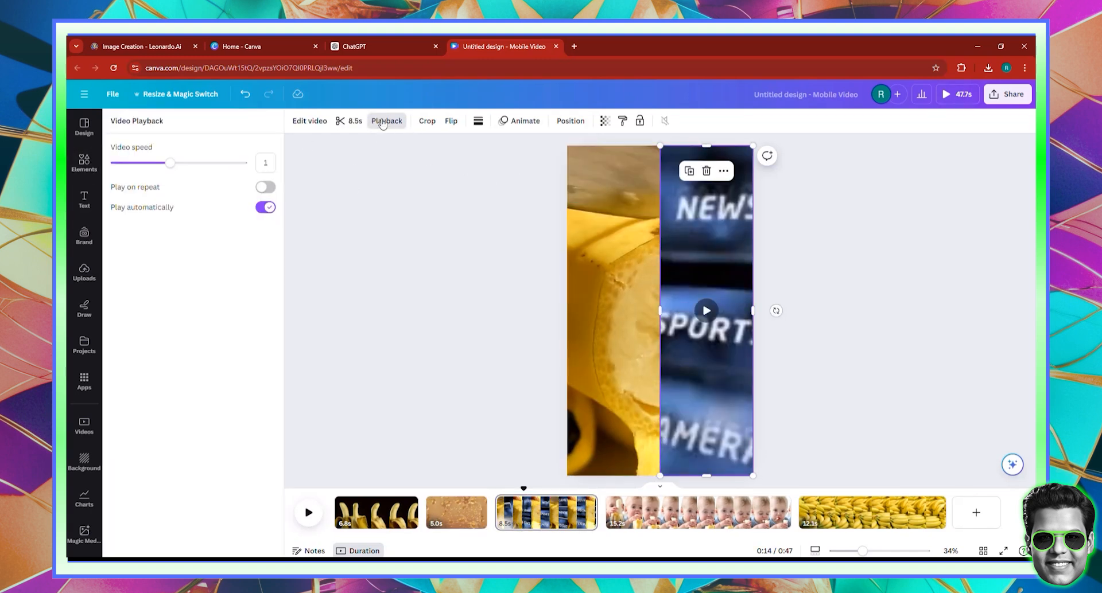
left_click(382, 121)
left_click(402, 122)
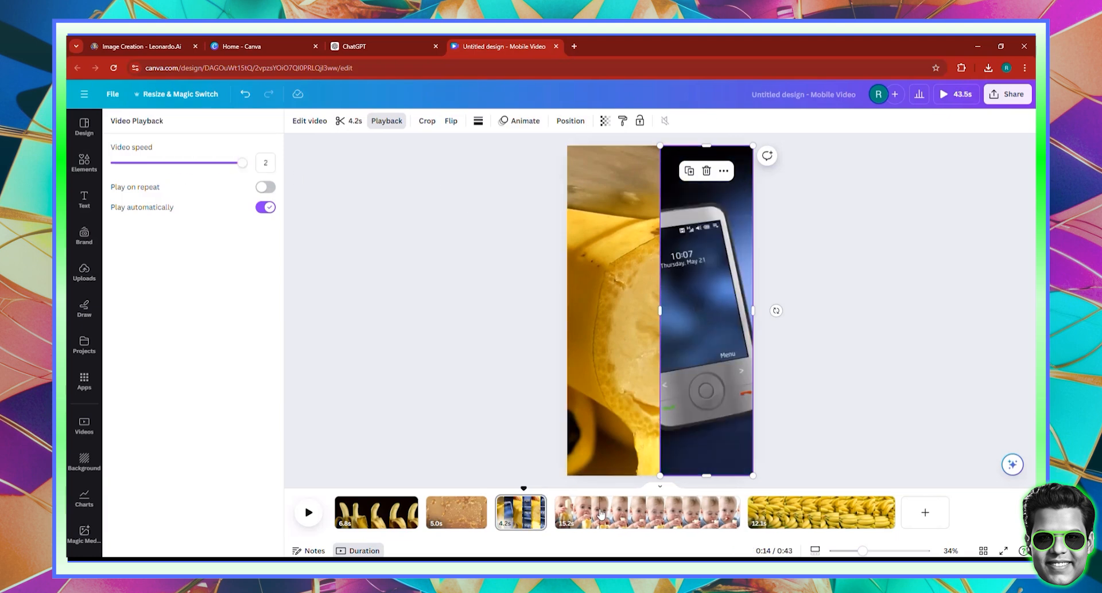
left_click(601, 514)
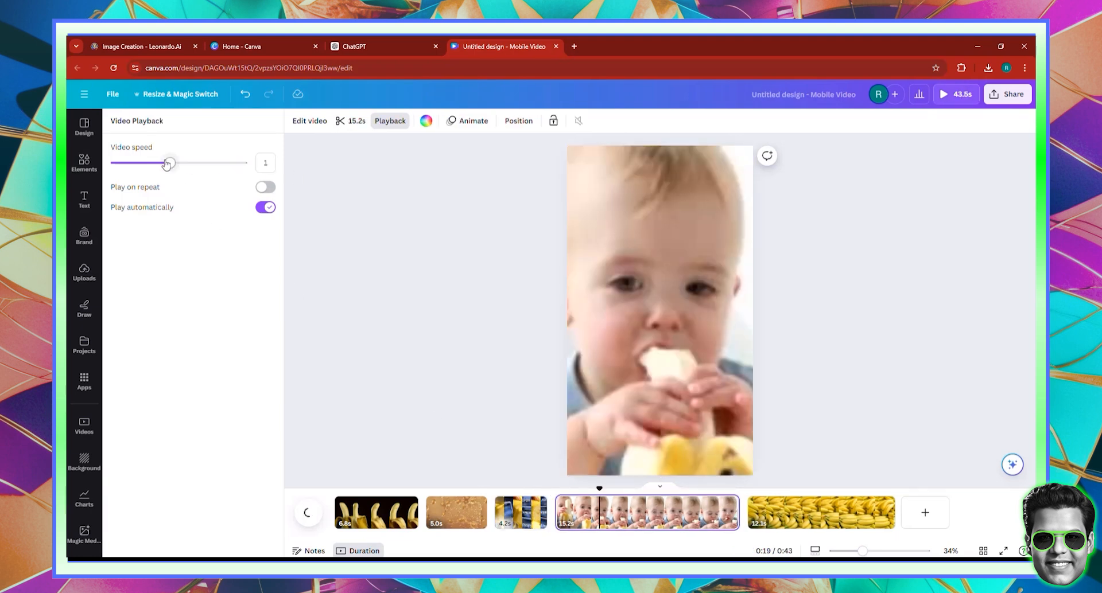
left_click(242, 162)
left_click(699, 513)
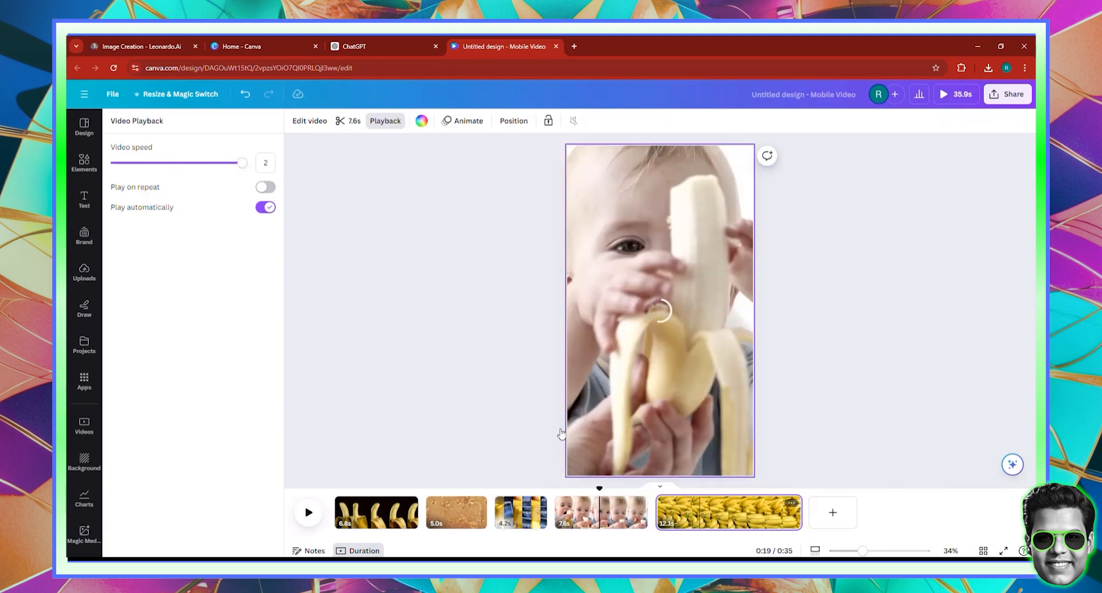
left_click_drag(170, 163, 242, 163)
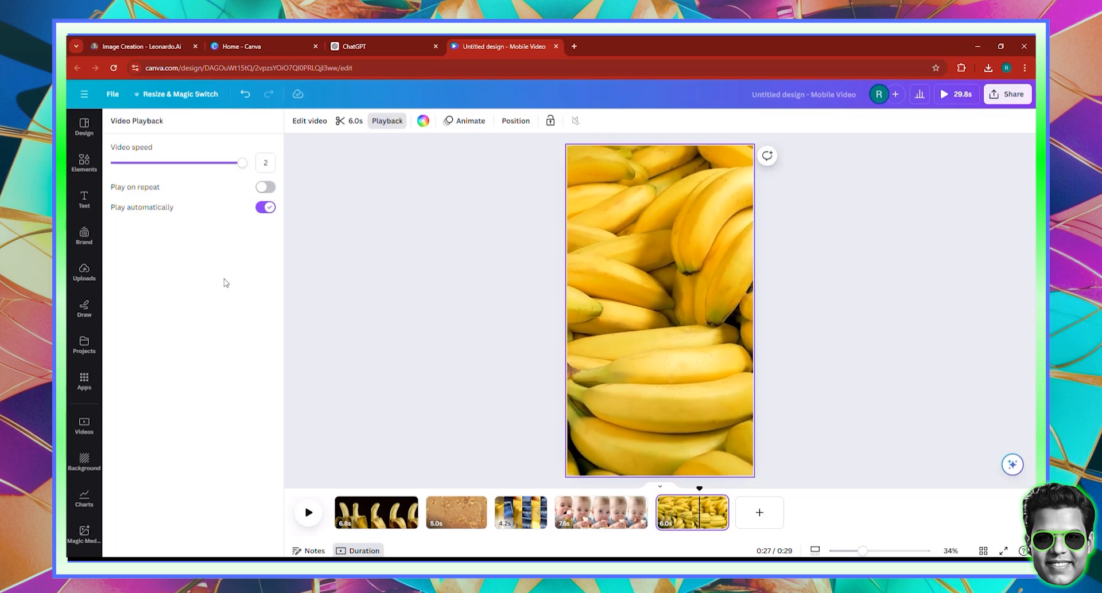
- Reduce the playback speed of the left banana video on the third scene
scroll(519, 459, "down", 1)
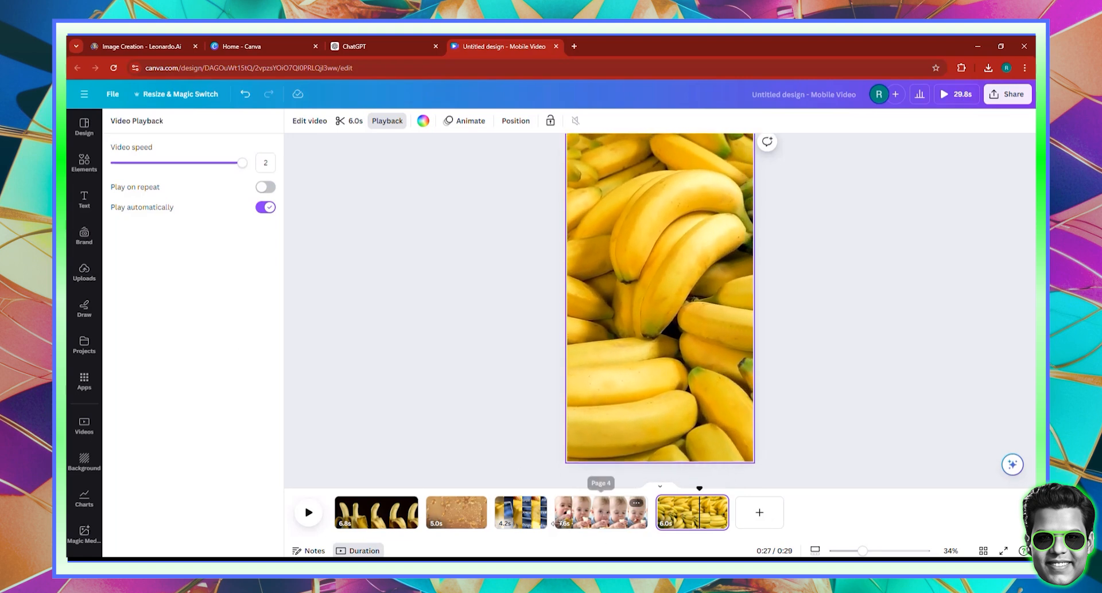
left_click(521, 520)
left_click(592, 312)
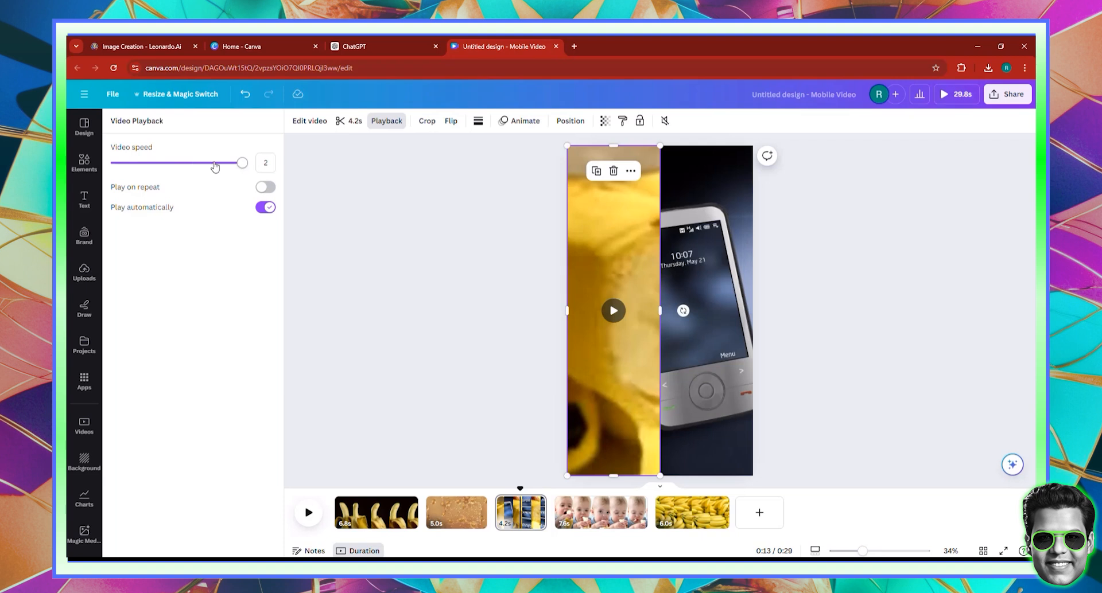
left_click_drag(214, 163, 179, 163)
left_click(683, 332)
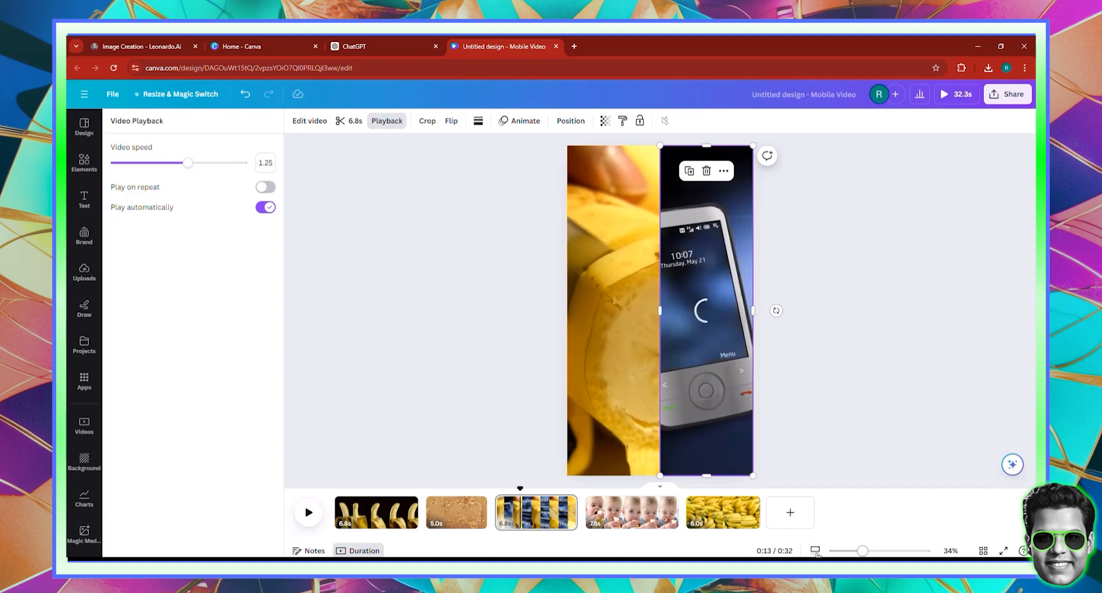
left_click(858, 337)
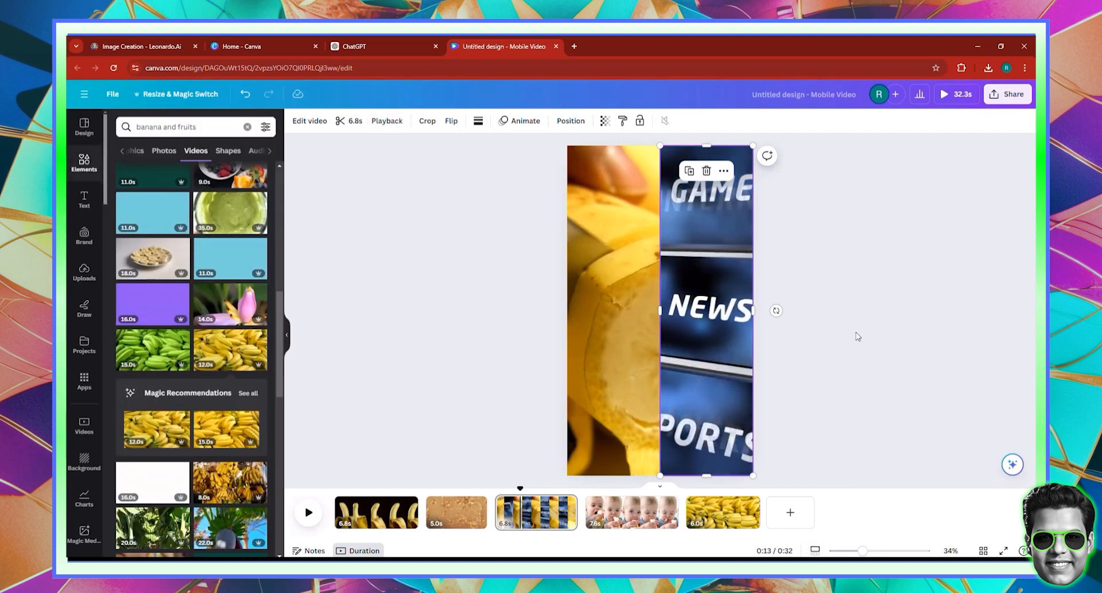
left_click(858, 337)
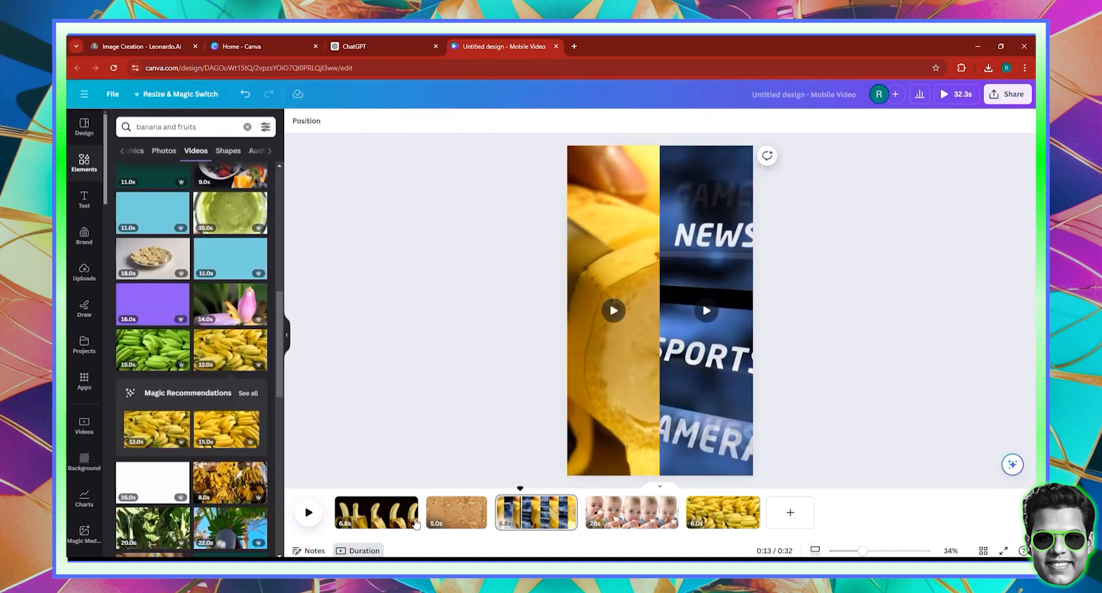
- Slow the golden bubbles clip below 1.5x so it runs 8 seconds
left_click(481, 514)
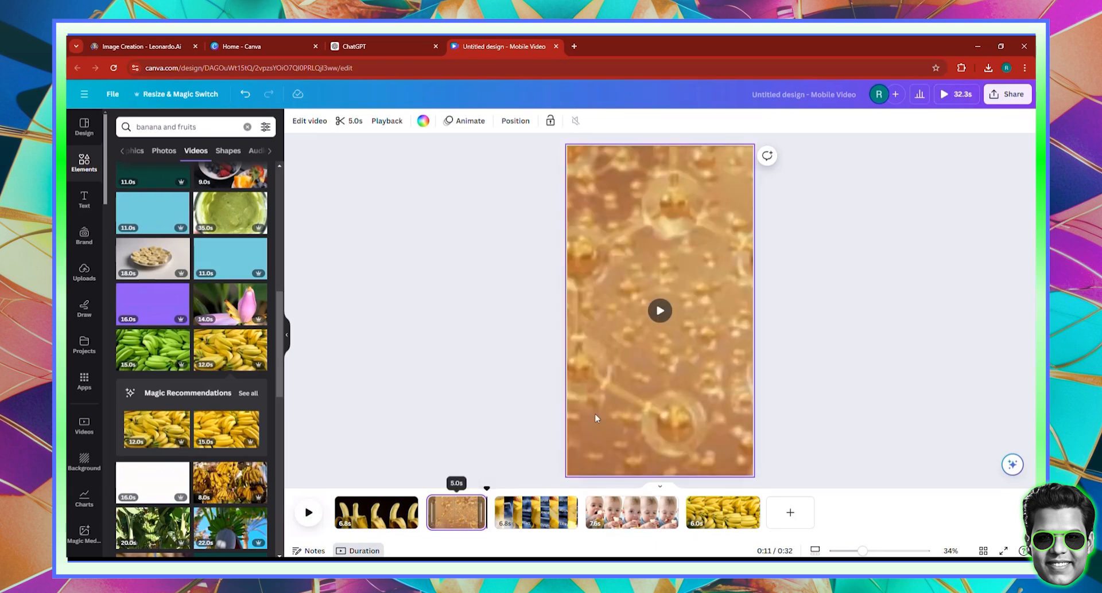
left_click(381, 123)
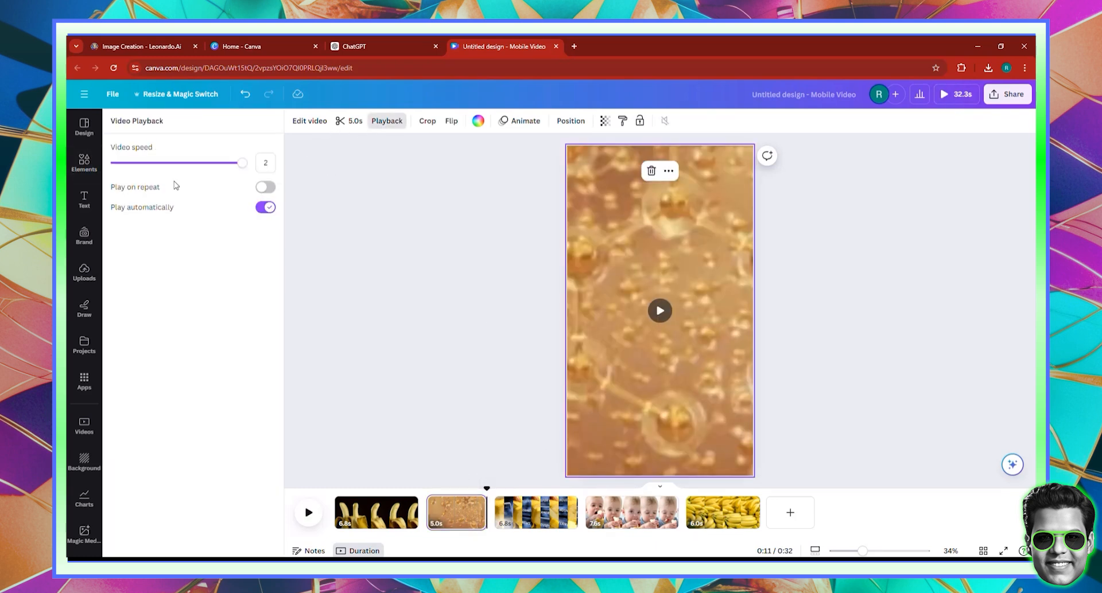
left_click(211, 166)
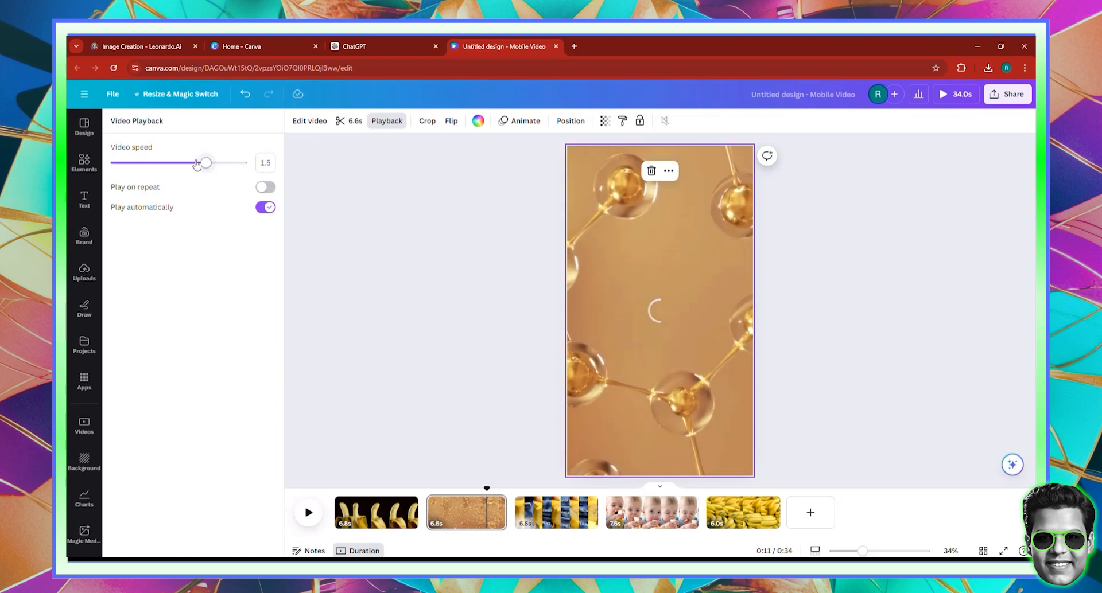
left_click(197, 165)
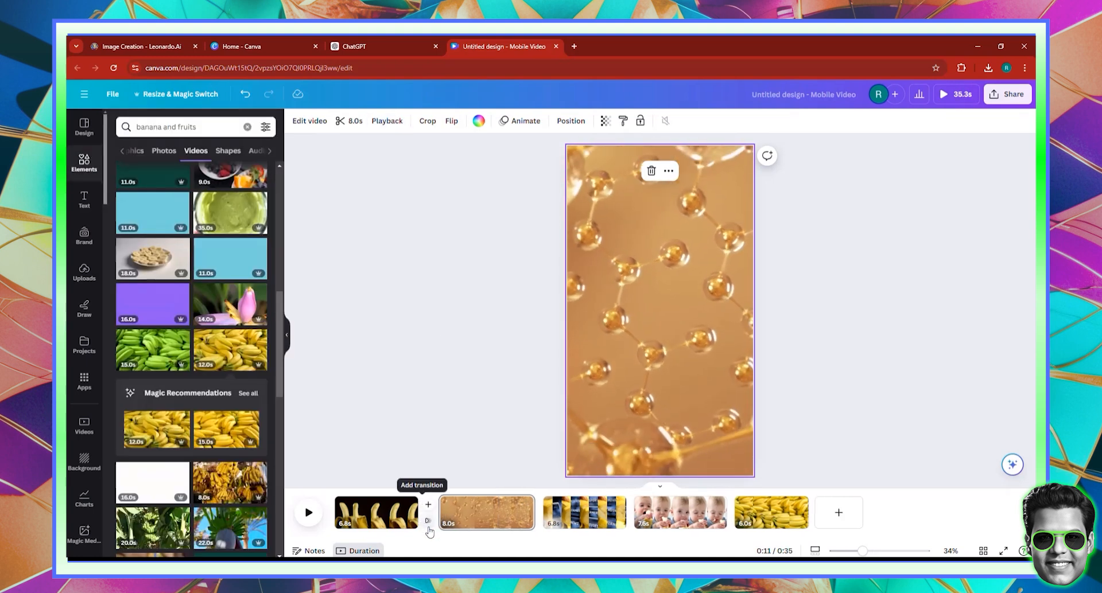
- Add a Match & Move transition after the first clip and apply it to all clips
left_click(427, 522)
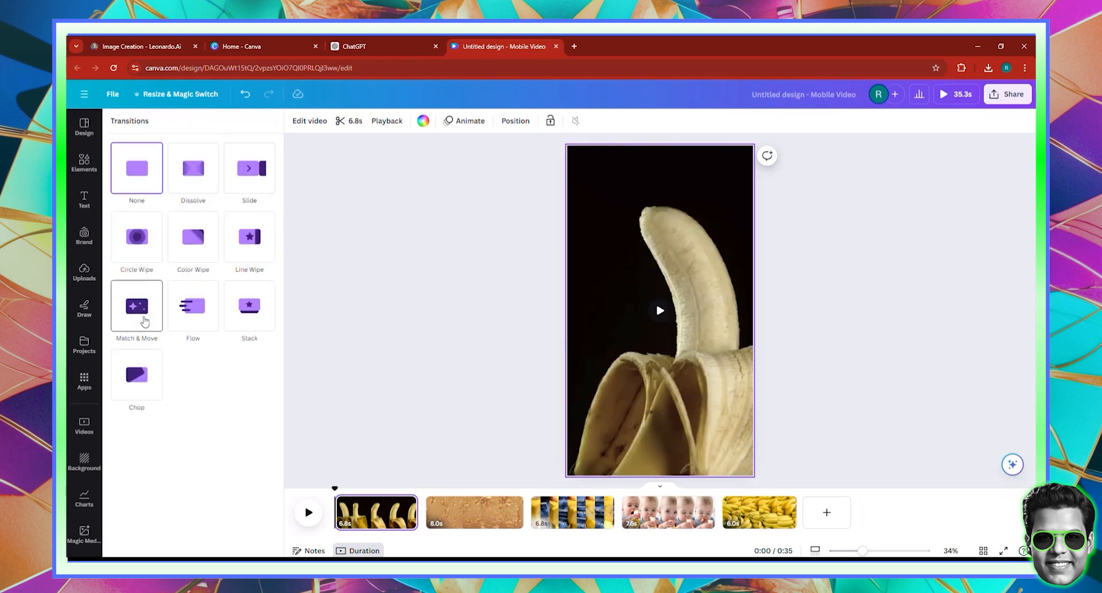
left_click(202, 542)
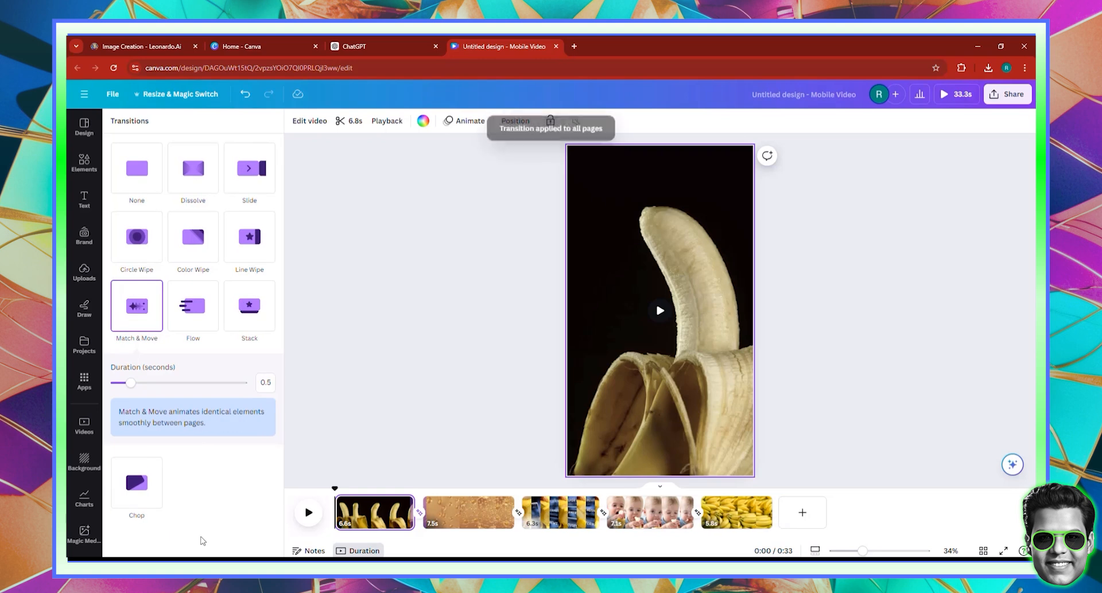
left_click(810, 197)
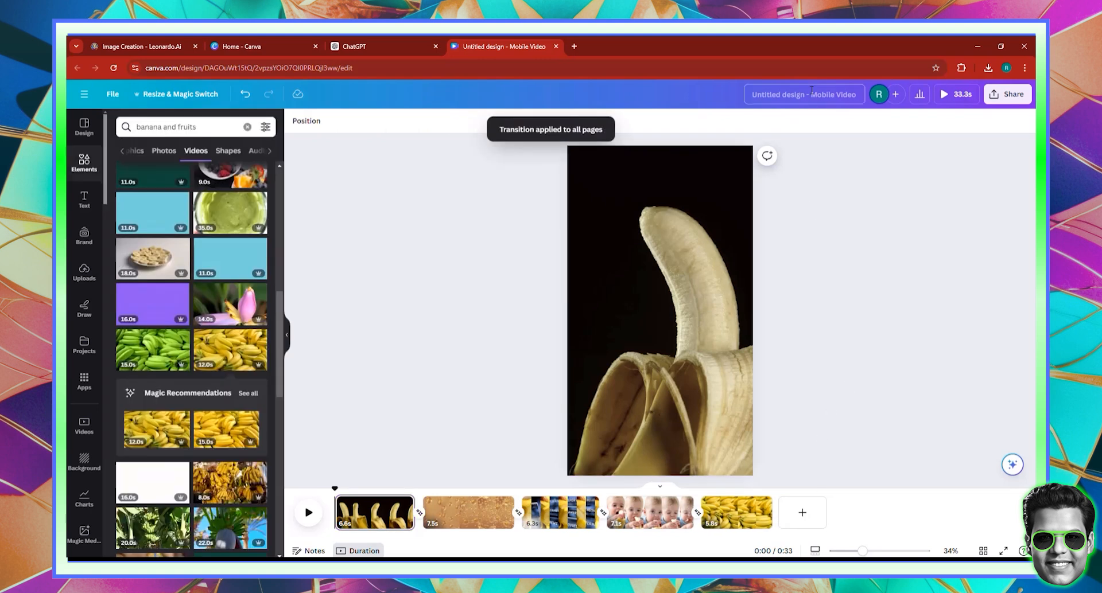
- Title the design 'banana b-roll' and download it as a 4K MP4
type("banana")
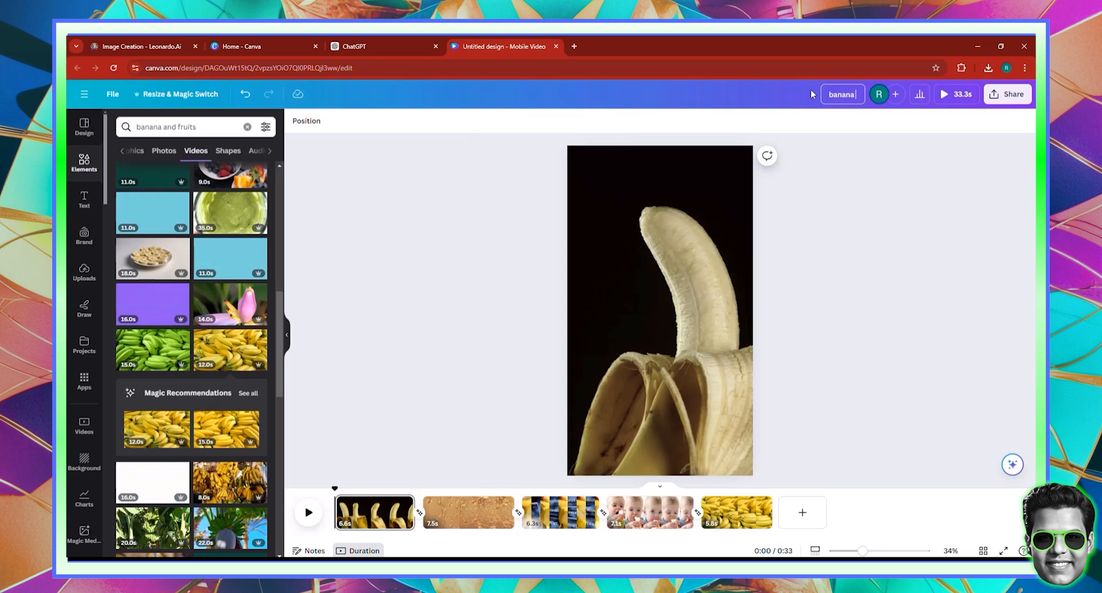
type("-roll")
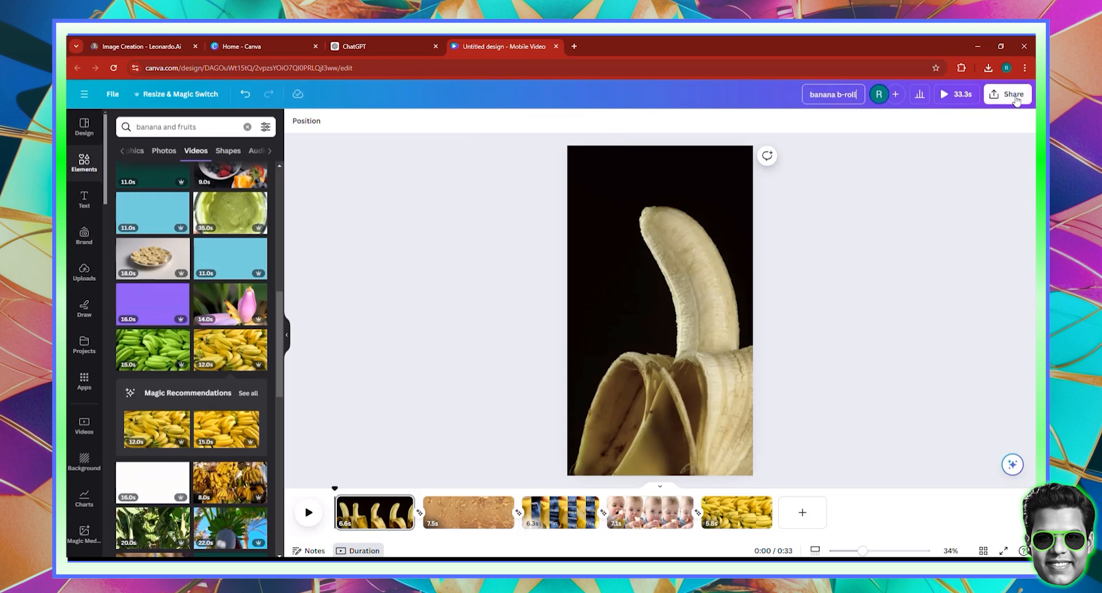
left_click(1008, 94)
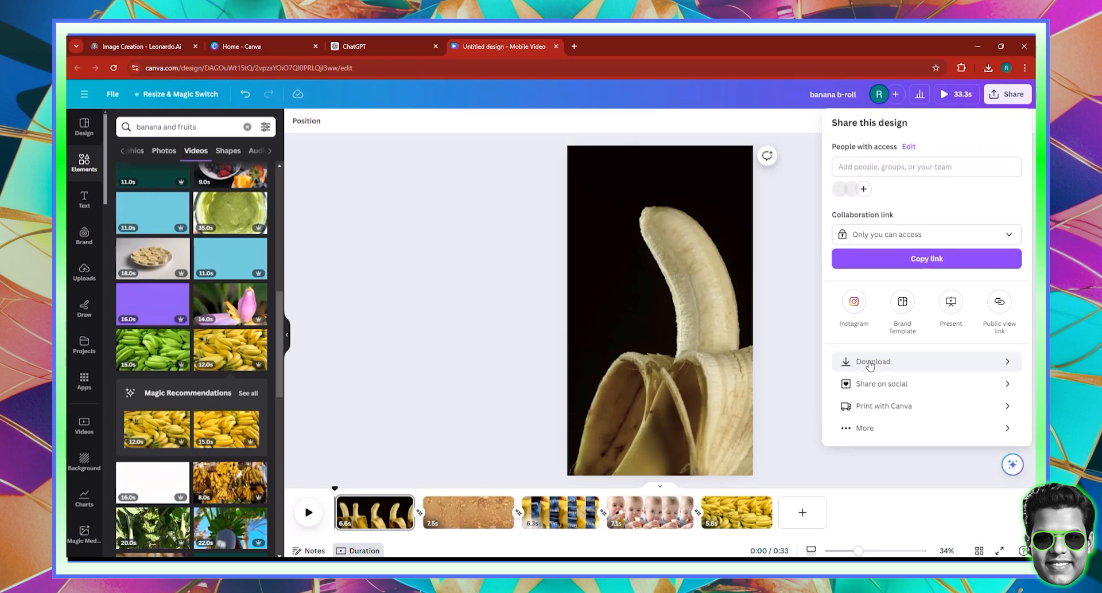
left_click(870, 363)
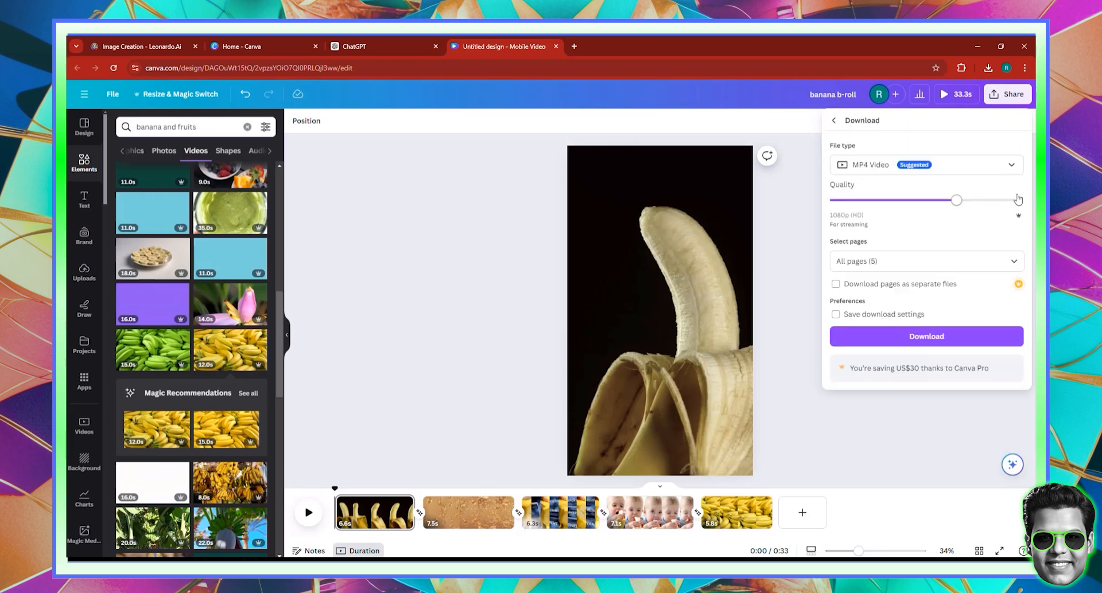
left_click(1012, 200)
left_click(964, 339)
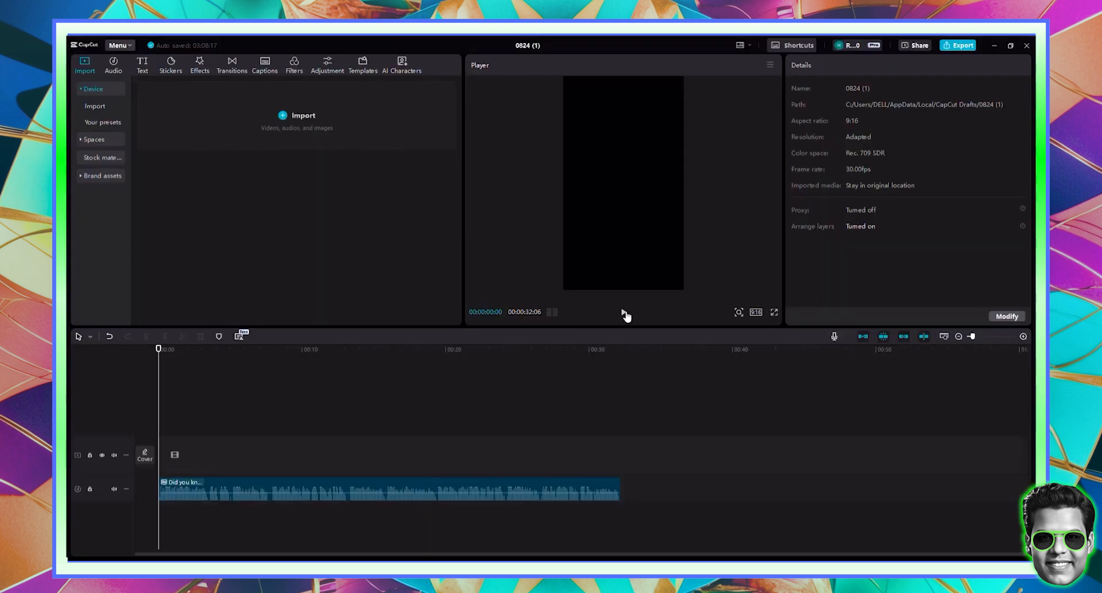
- Play the voiceover, rewind the playhead to 0, and select the voiceover clip
left_click(621, 313)
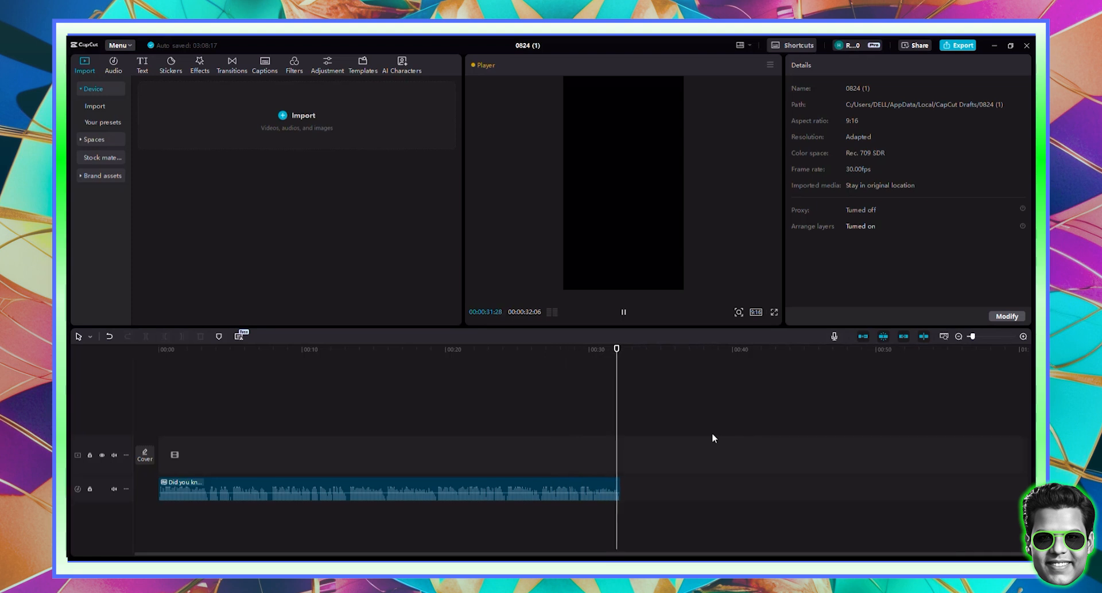
left_click_drag(231, 350, 67, 358)
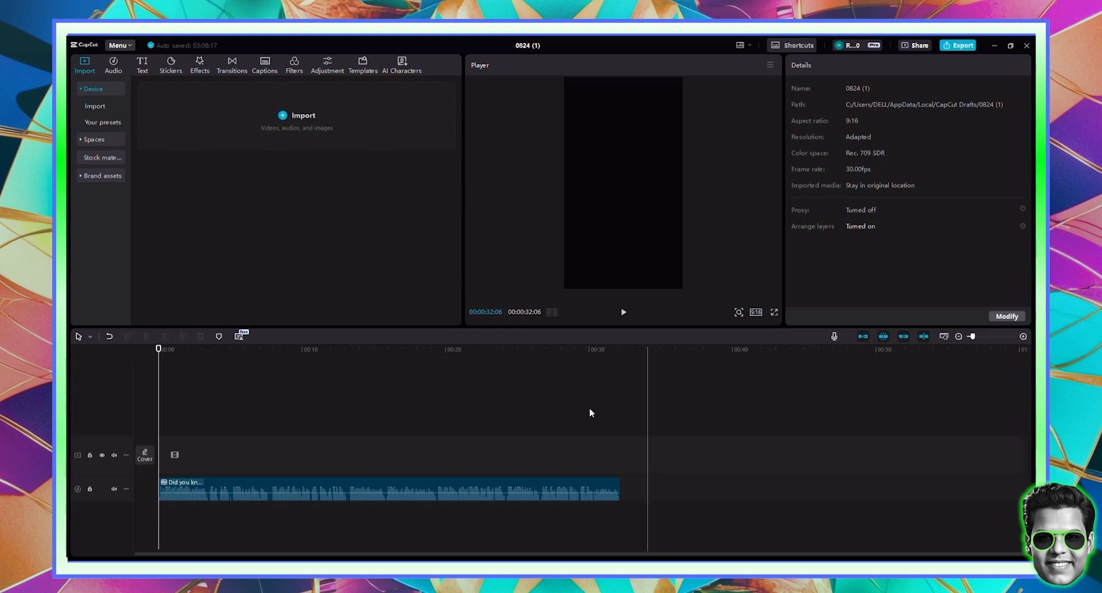
left_click(358, 488)
left_click(357, 489)
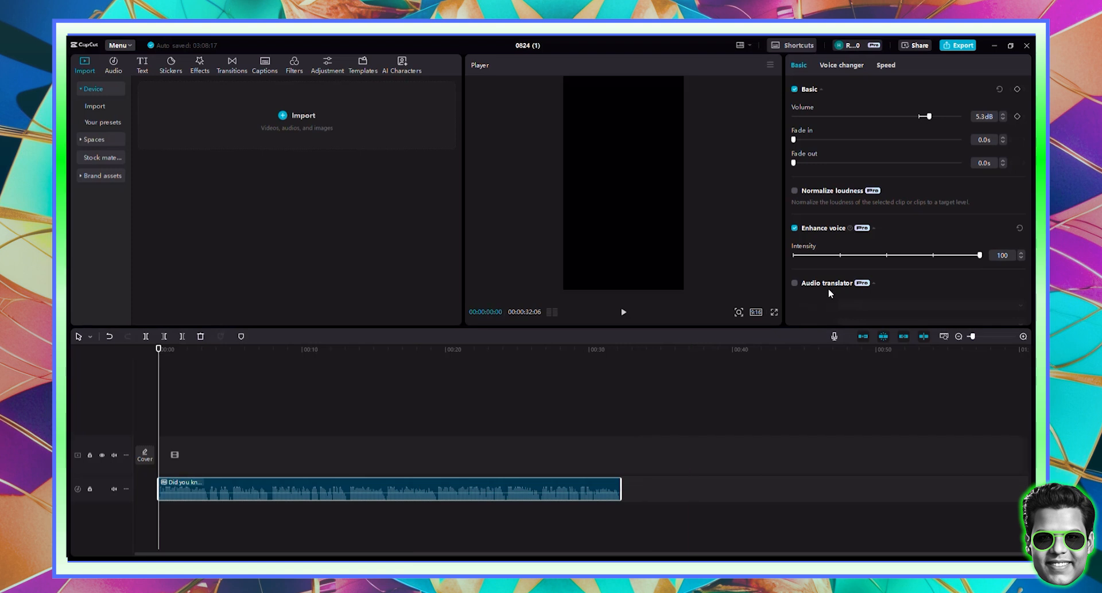
- Search the audio library for 'fun' and add A happy and fun song on a new track
left_click(112, 66)
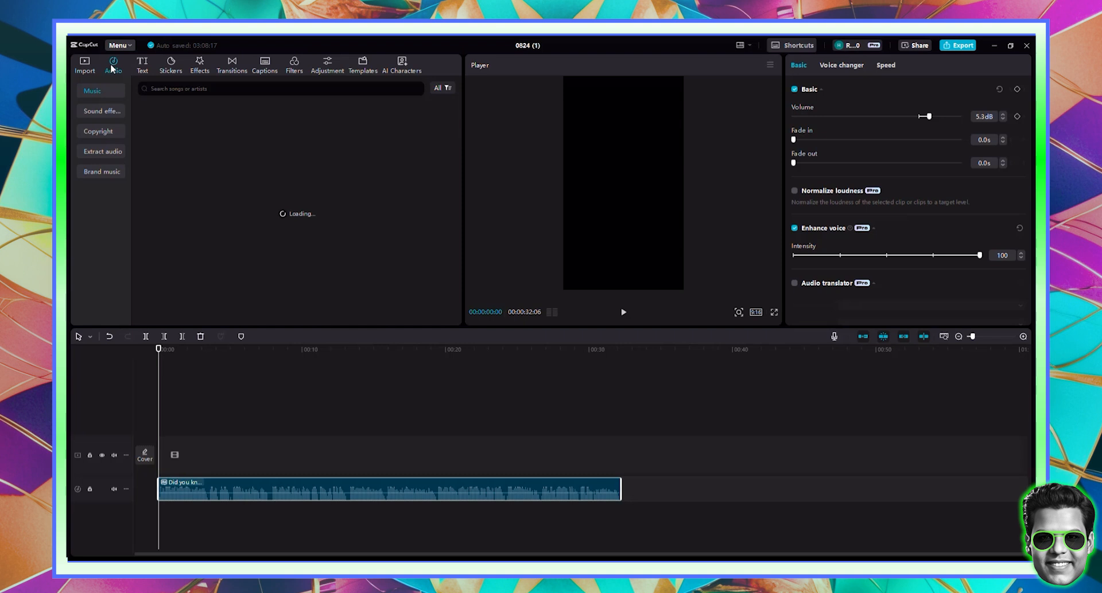
left_click(163, 89)
type("fun")
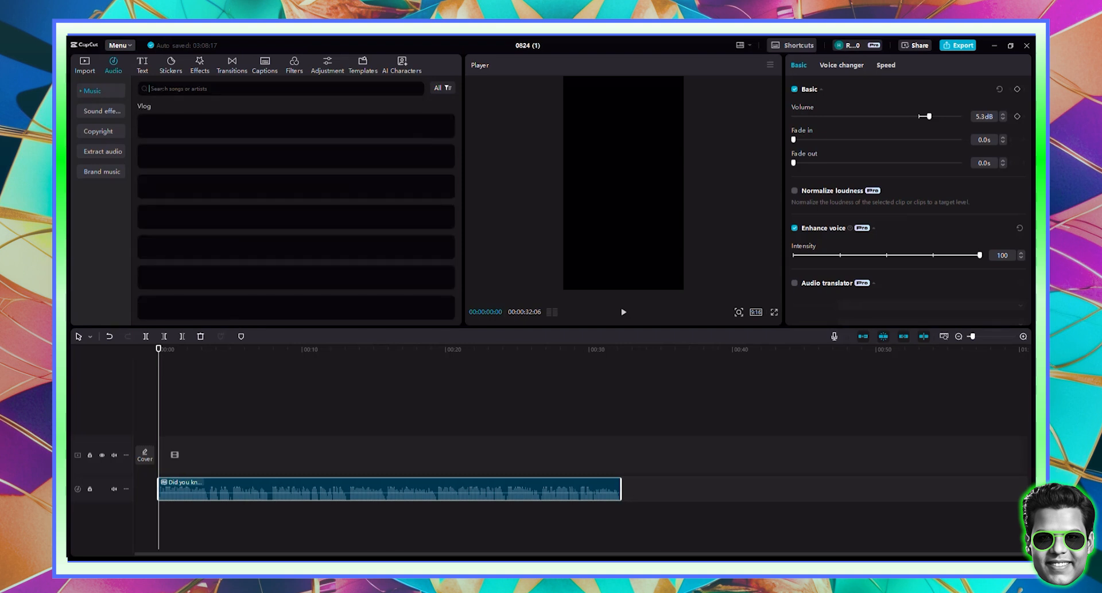
key("Return")
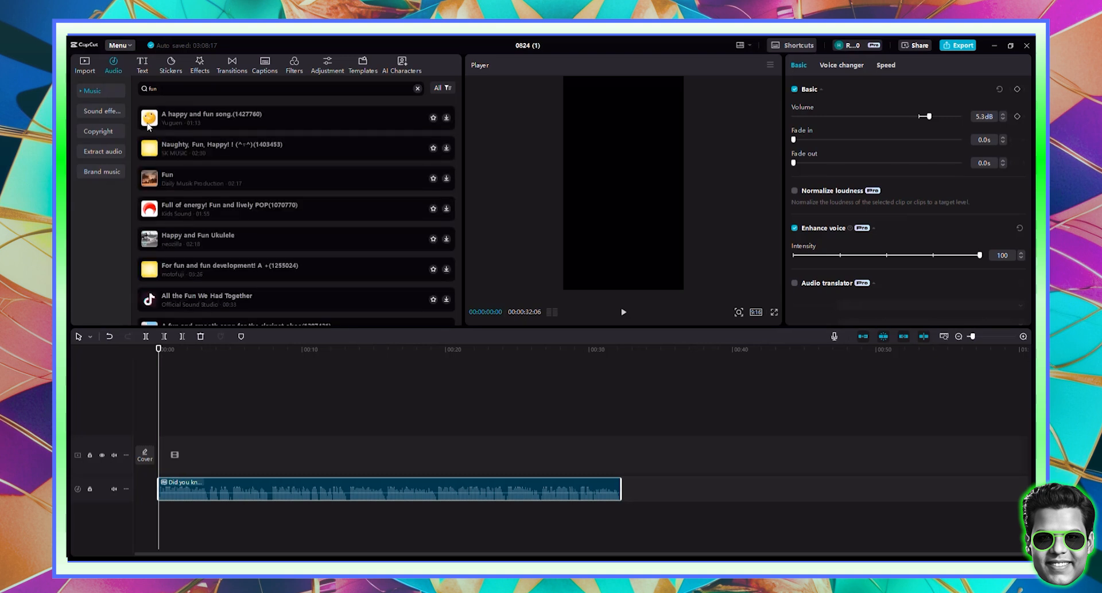
left_click(151, 119)
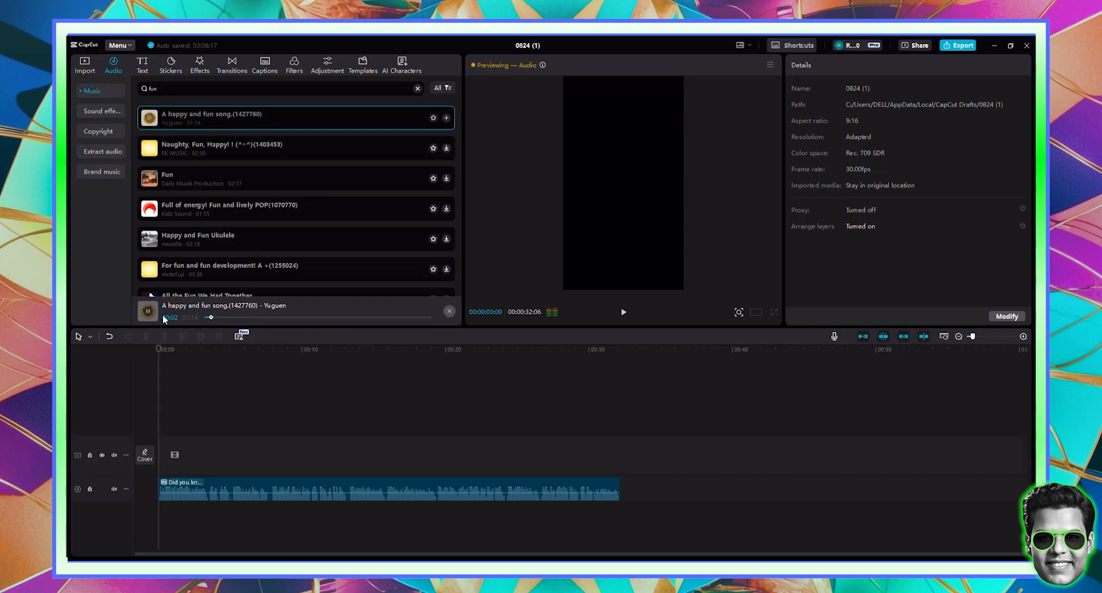
left_click(148, 312)
left_click_drag(245, 236, 159, 519)
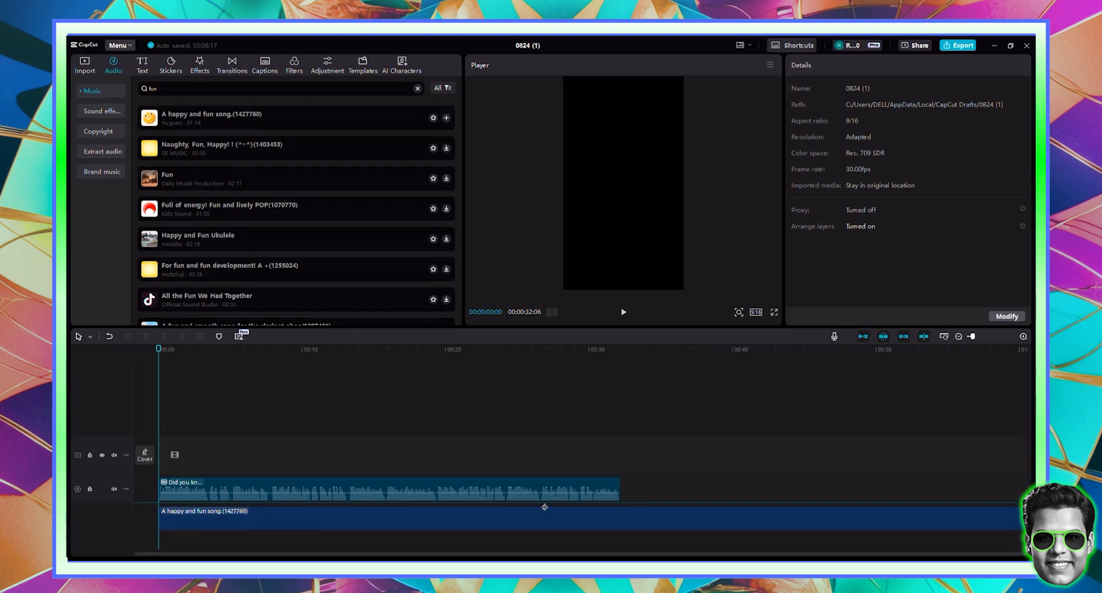
- Cut the song off at 00:32 where the voiceover ends and lower its volume to -28.4 dB
left_click(620, 362)
left_click(607, 510)
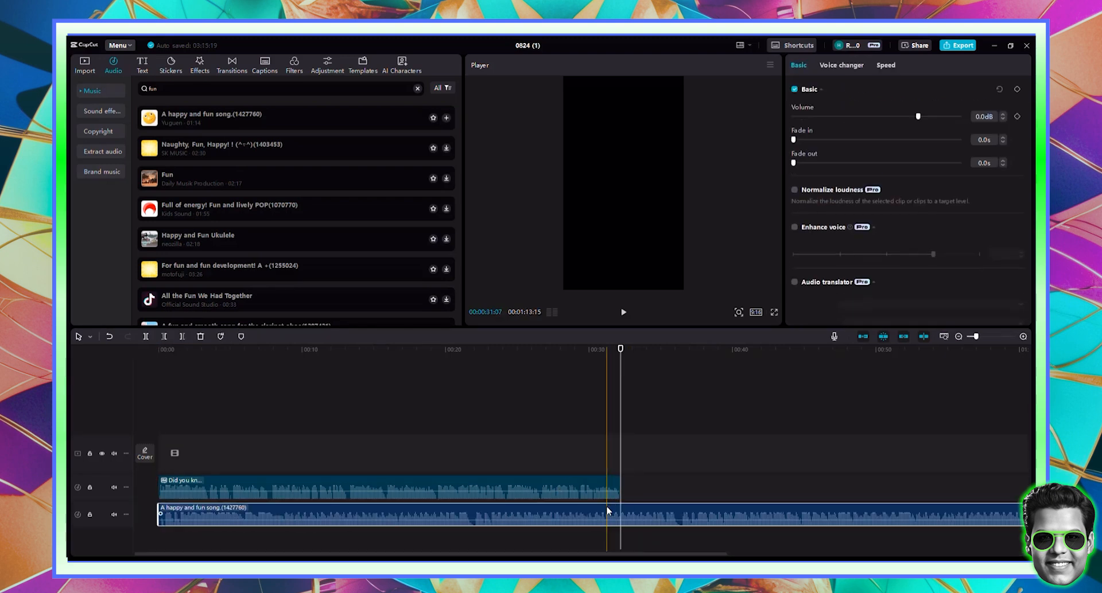
left_click(182, 338)
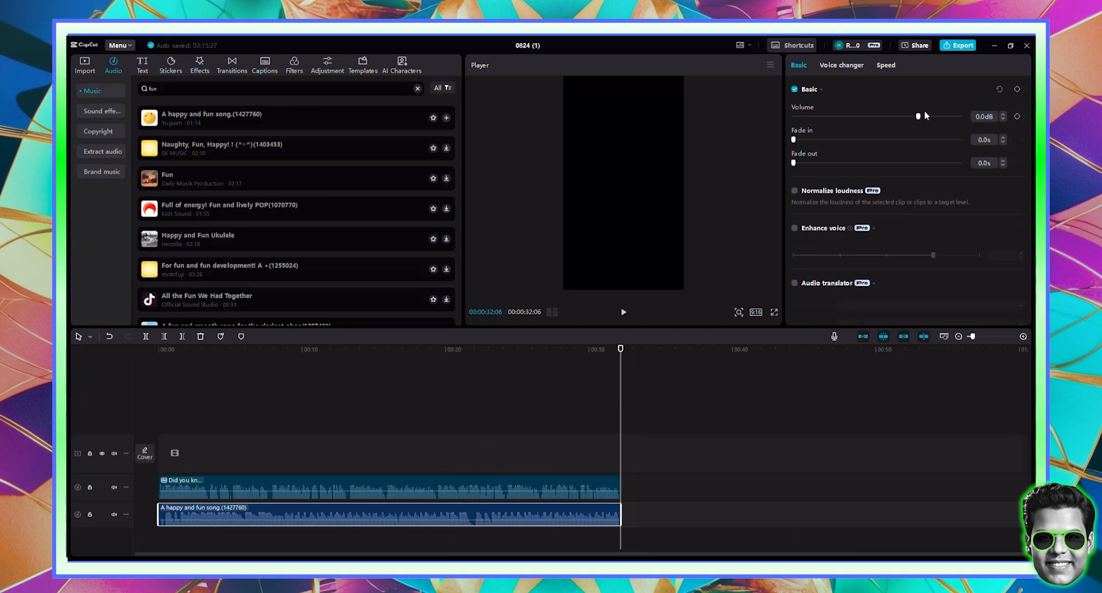
left_click_drag(918, 117, 858, 119)
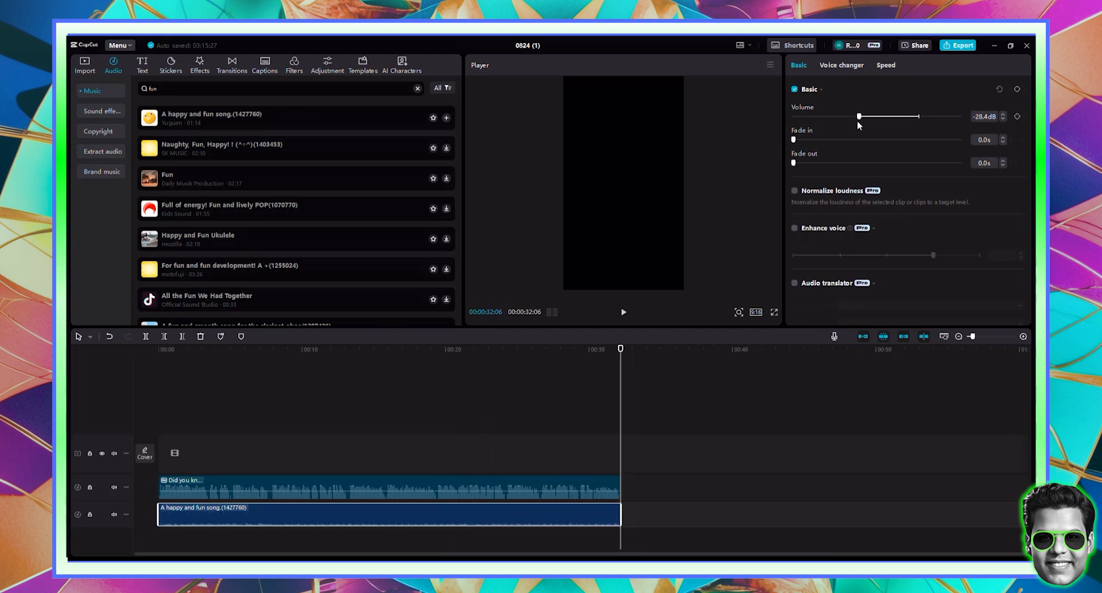
left_click(257, 365)
left_click_drag(256, 360, 108, 272)
- Import the banana b-roll video and place it on the main video track
left_click(83, 66)
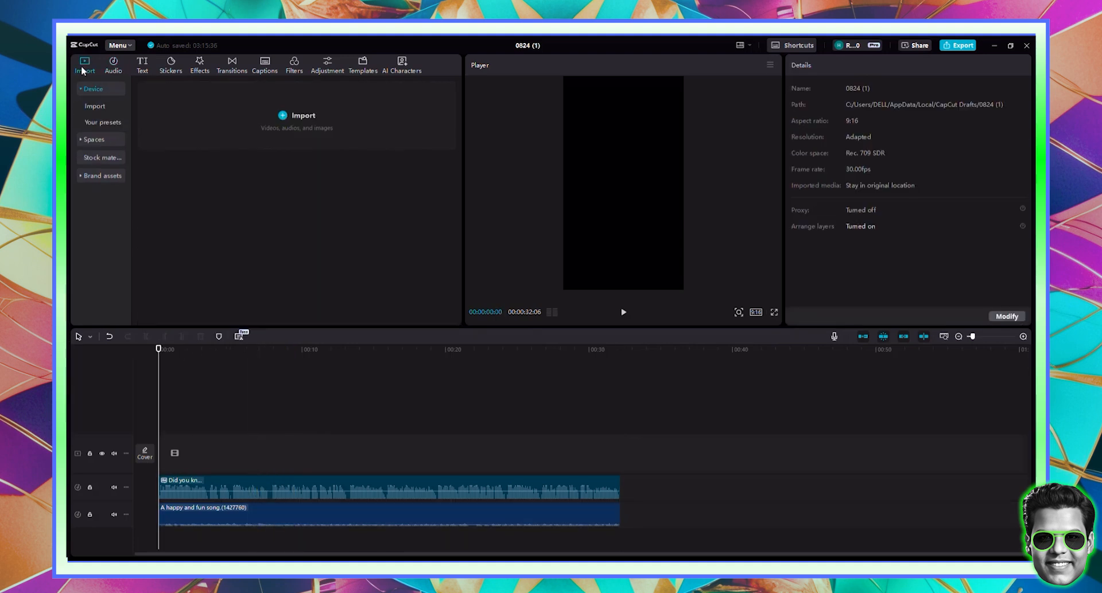
left_click(259, 108)
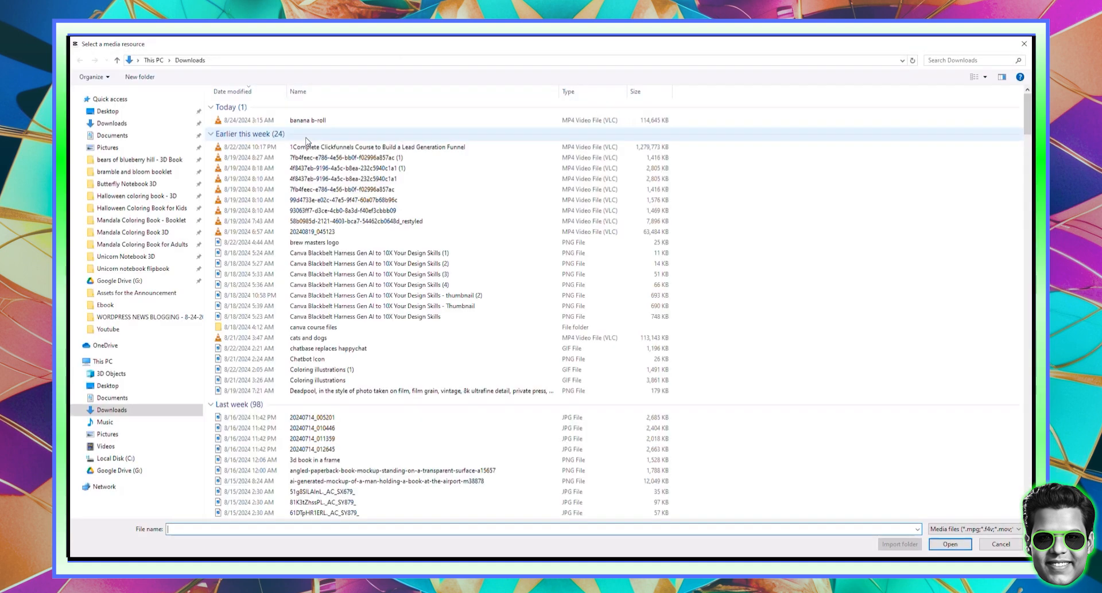
double_click(309, 120)
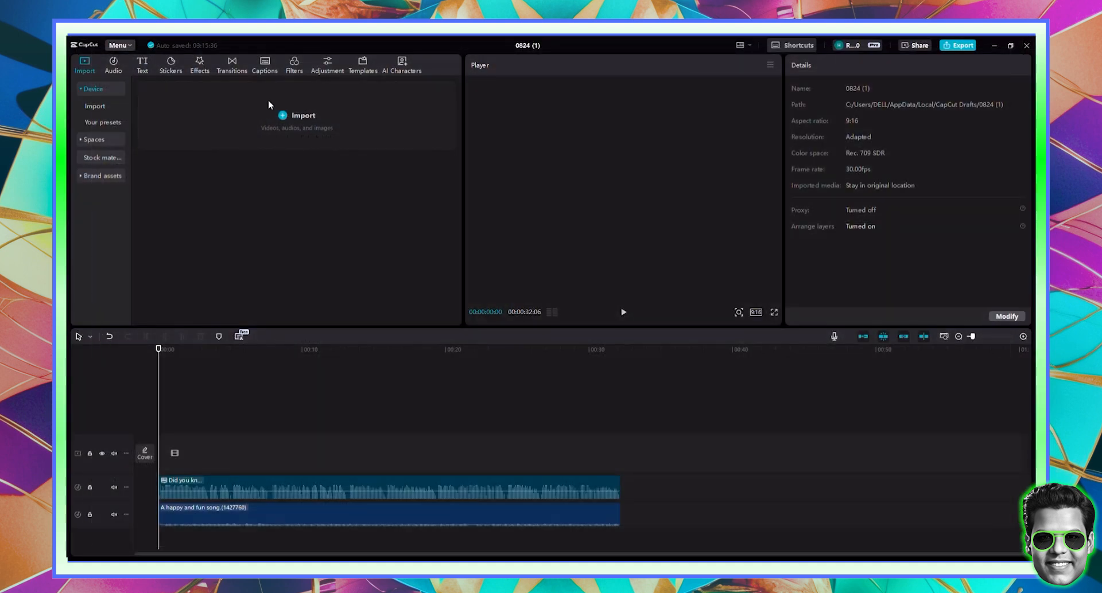
left_click_drag(162, 179, 168, 453)
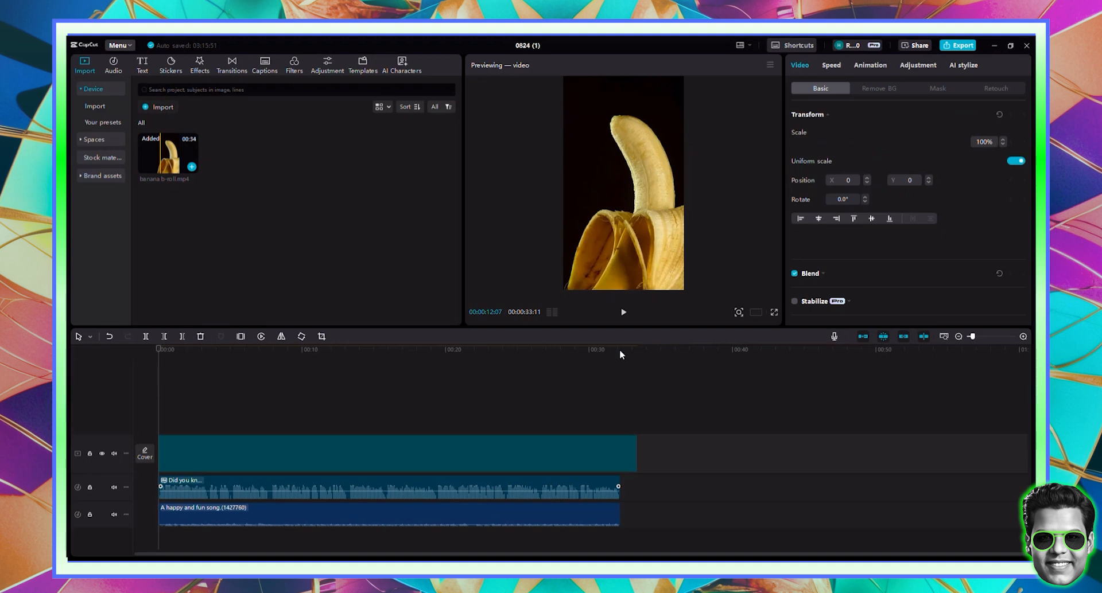
- Delete the b-roll footage beyond the 32-second mark and rewind to the start
left_click(620, 349)
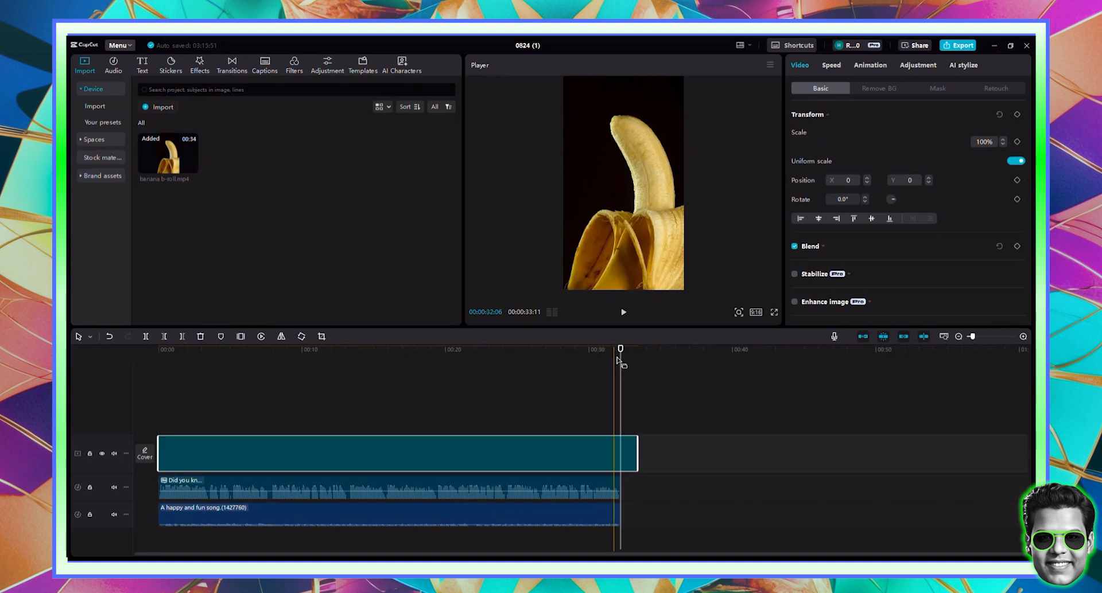
left_click(602, 457)
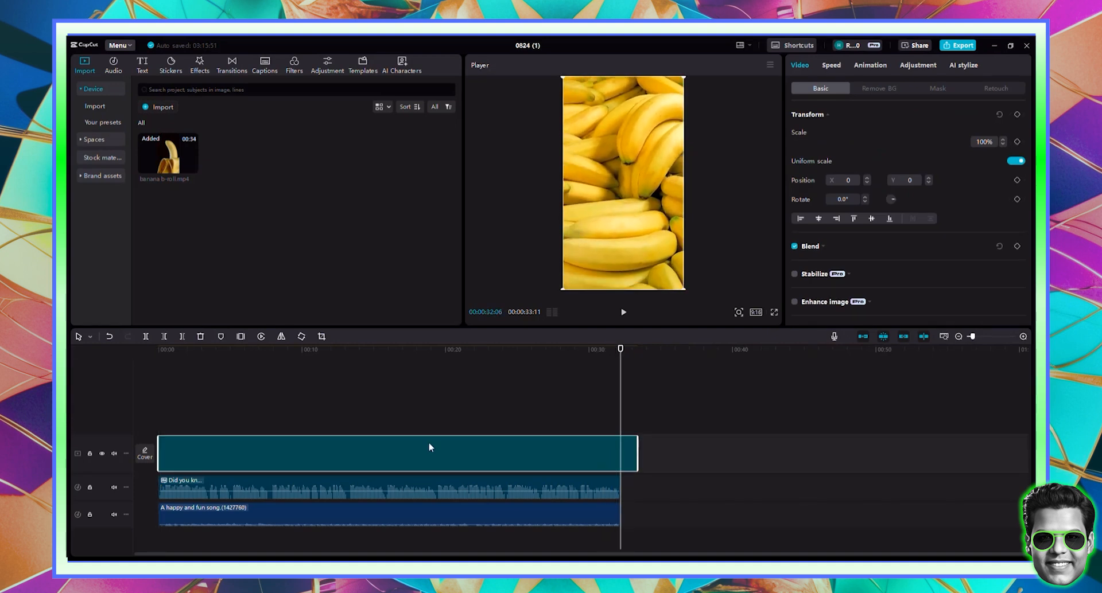
left_click(182, 337)
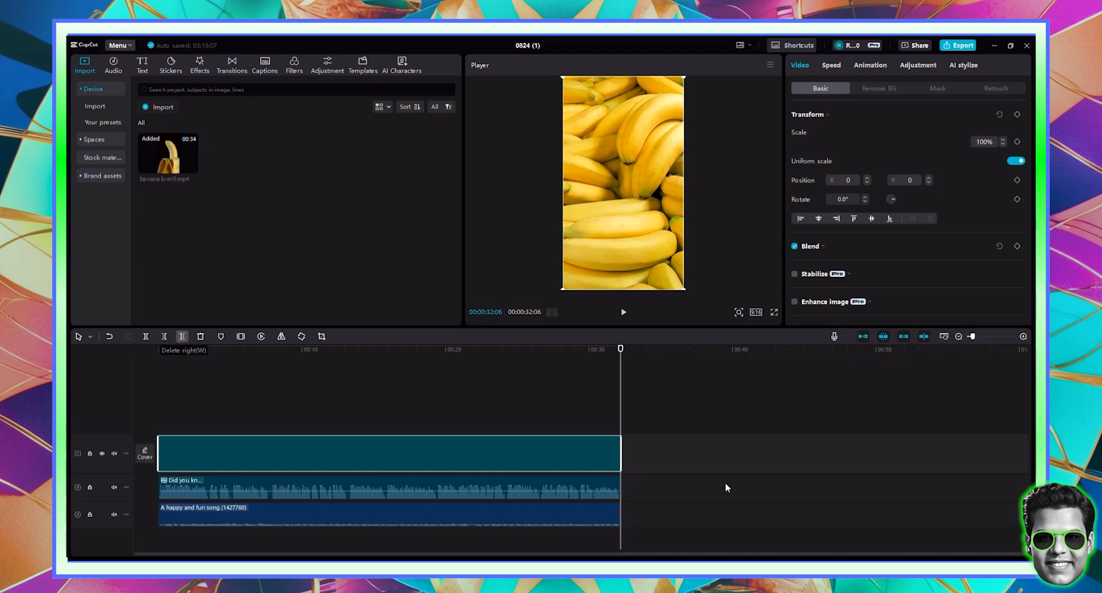
left_click(545, 368)
left_click_drag(544, 368, 129, 345)
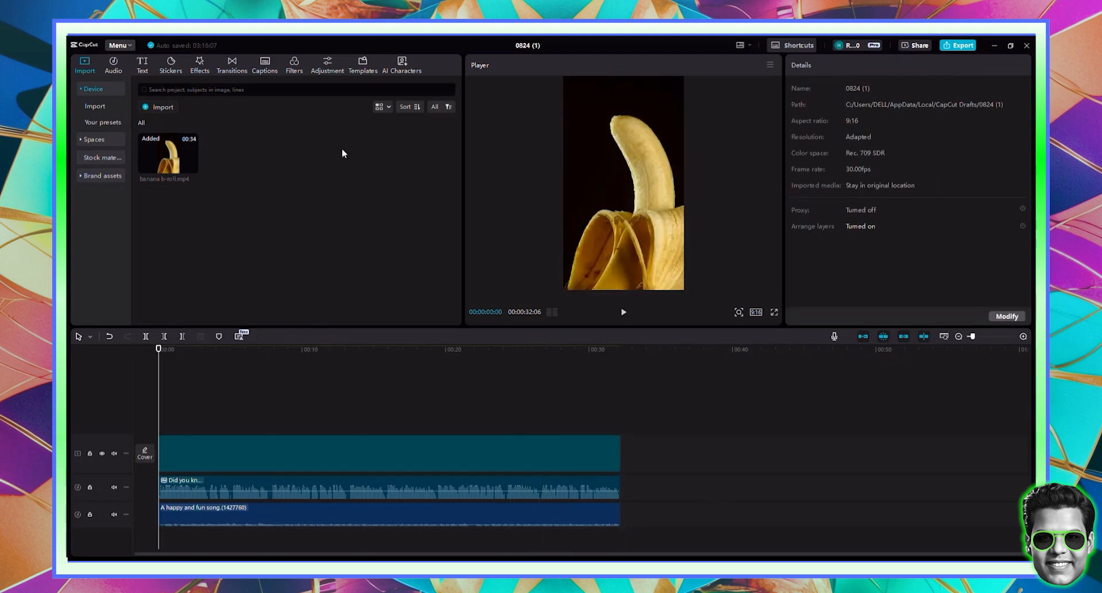
- Add a Custom adjustment layer above the video and stretch it to the video's end
left_click(326, 65)
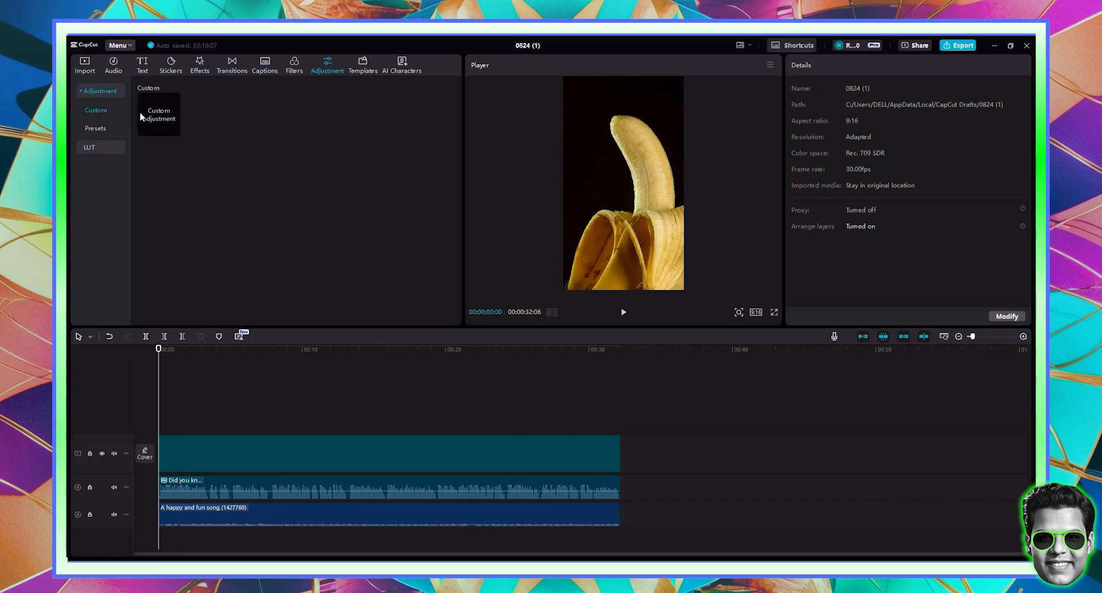
left_click_drag(141, 112, 198, 431)
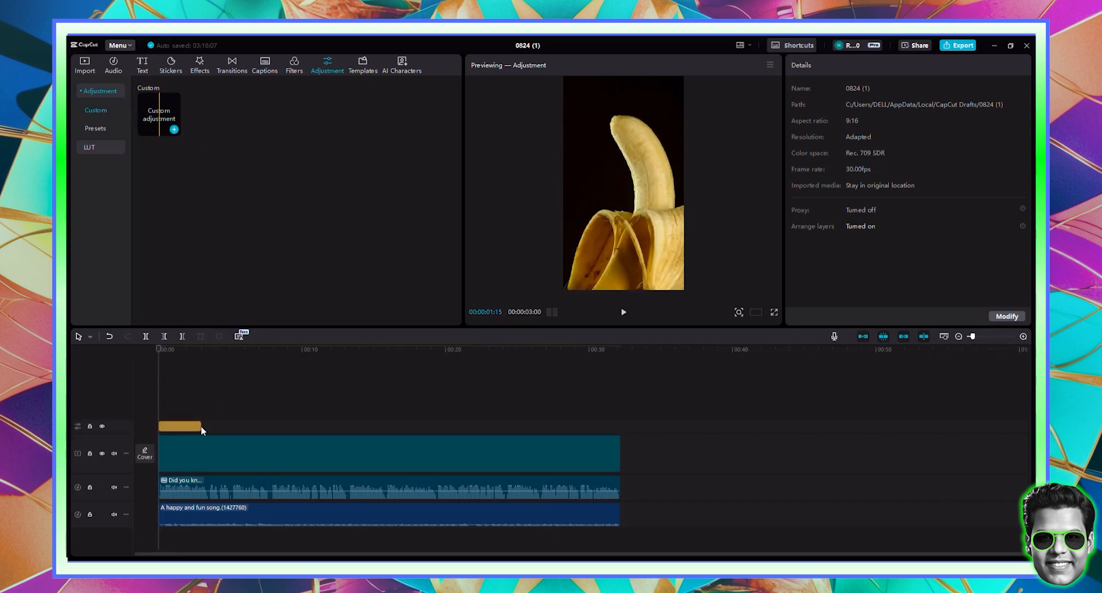
left_click(193, 429)
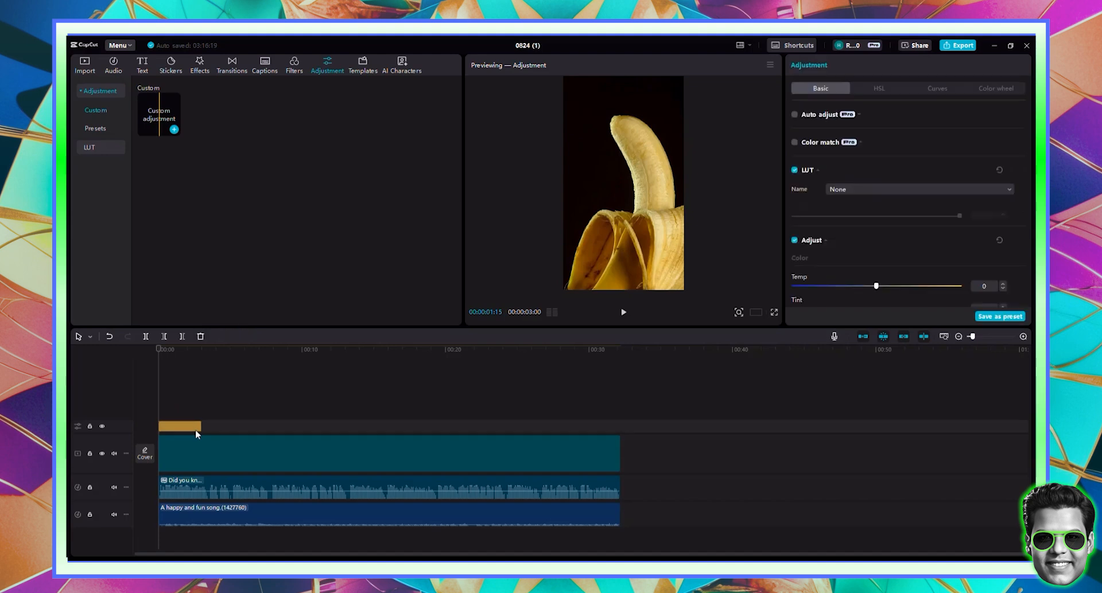
left_click_drag(200, 428, 622, 434)
- Set the adjustment to Exposure 8, Brilliance 8, Sharpen 28, Clarity 26 and Vignette 20
scroll(883, 166, "down", 5)
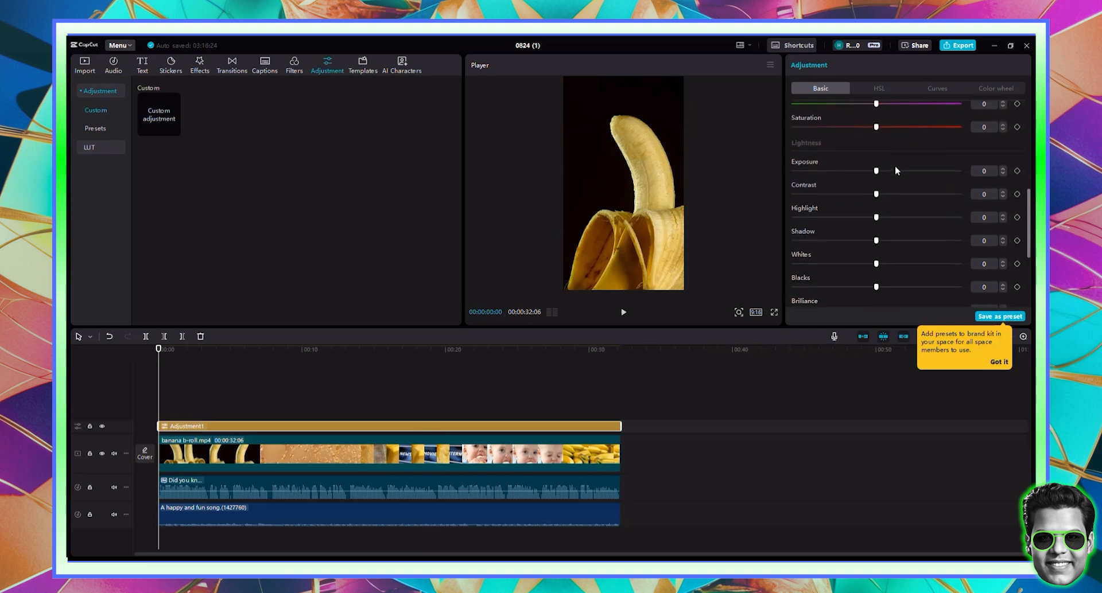
scroll(903, 175, "up", 1)
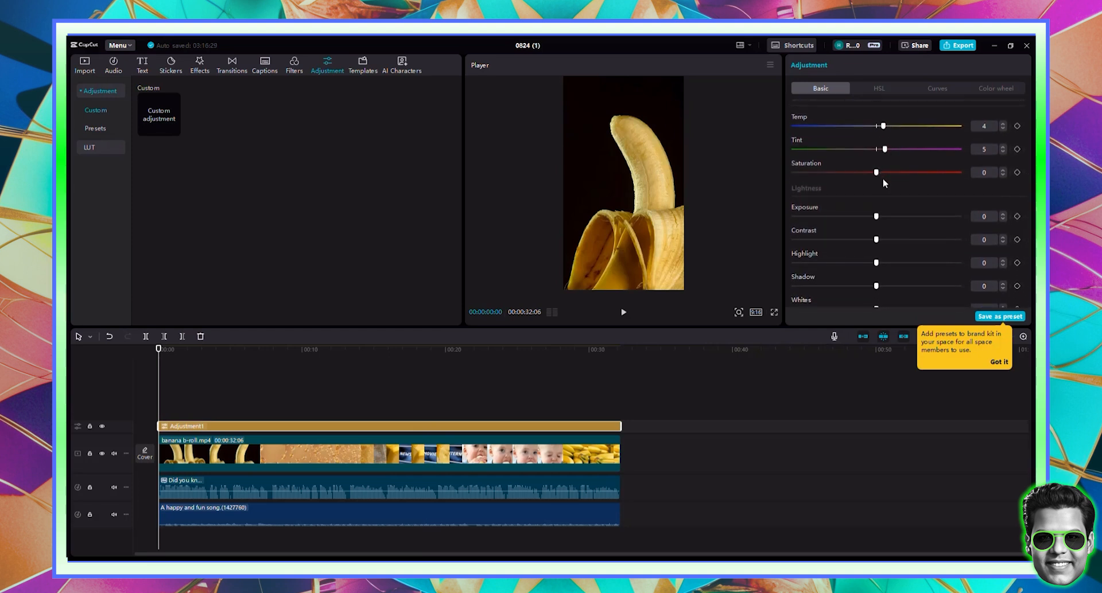
left_click(889, 216)
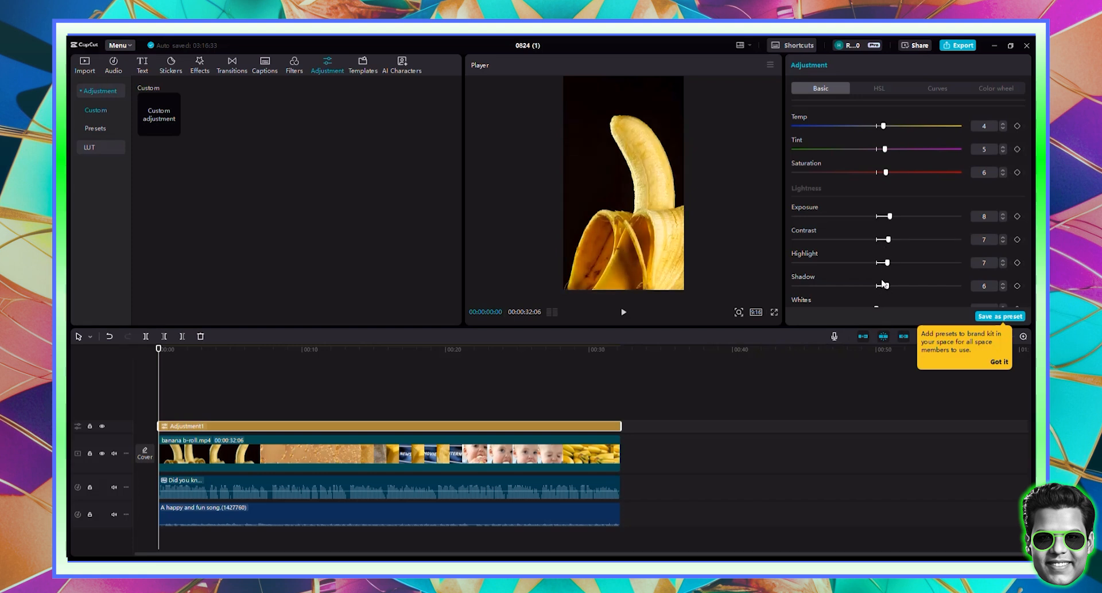
scroll(883, 285, "down", 2)
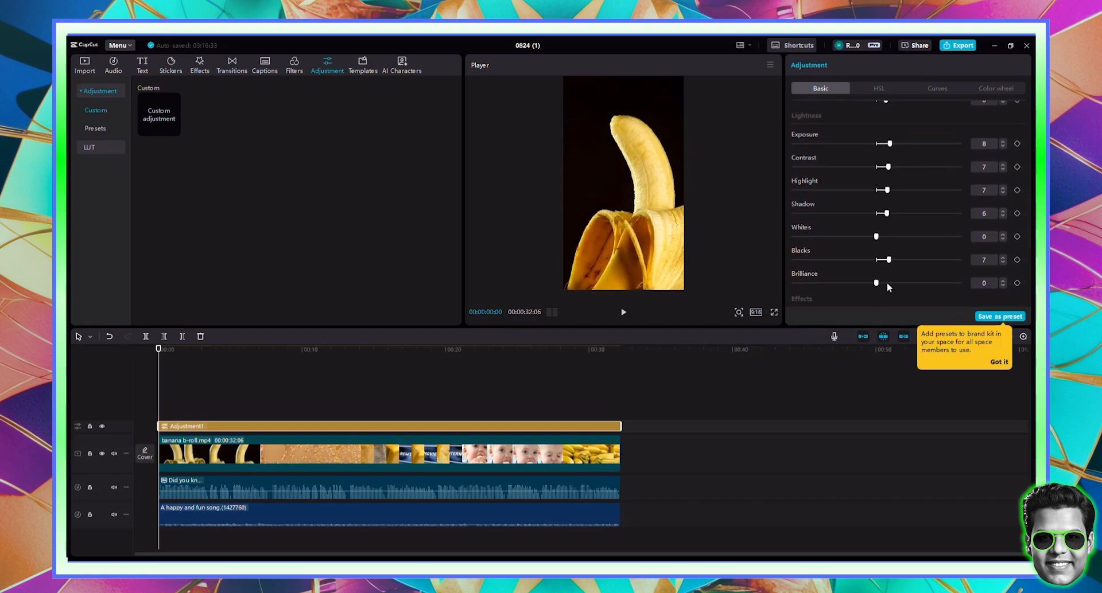
left_click(887, 283)
scroll(872, 253, "down", 3)
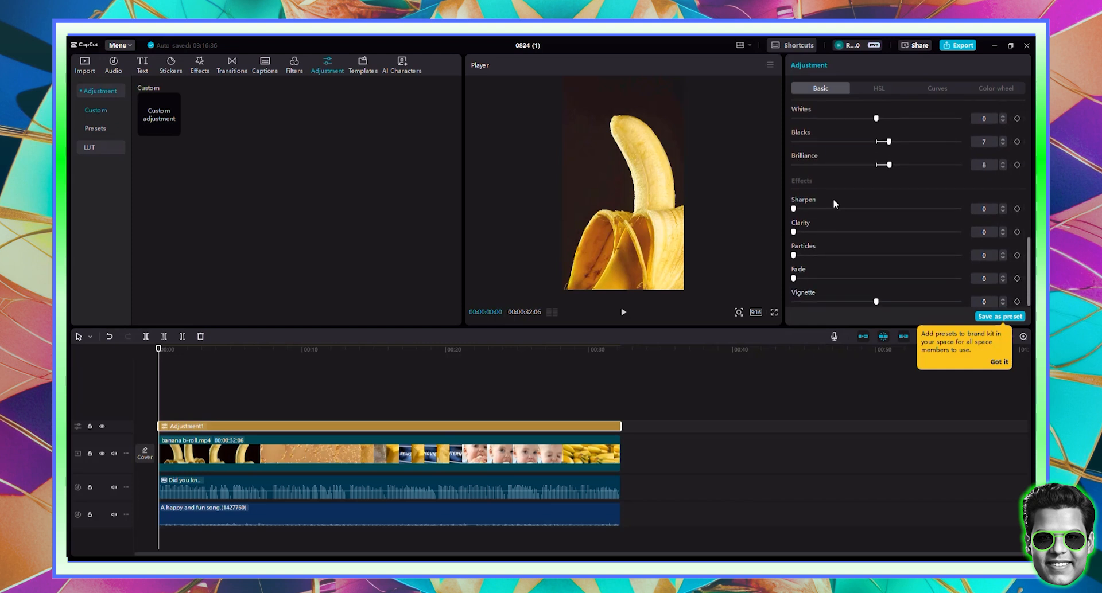
left_click(844, 209)
left_click(835, 233)
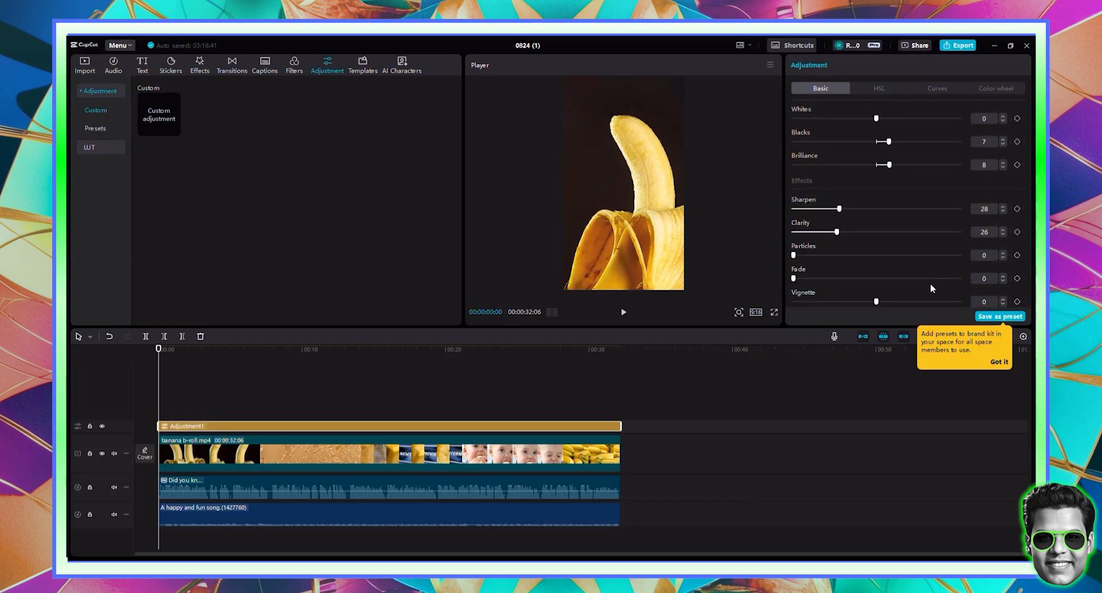
left_click_drag(901, 299, 904, 302)
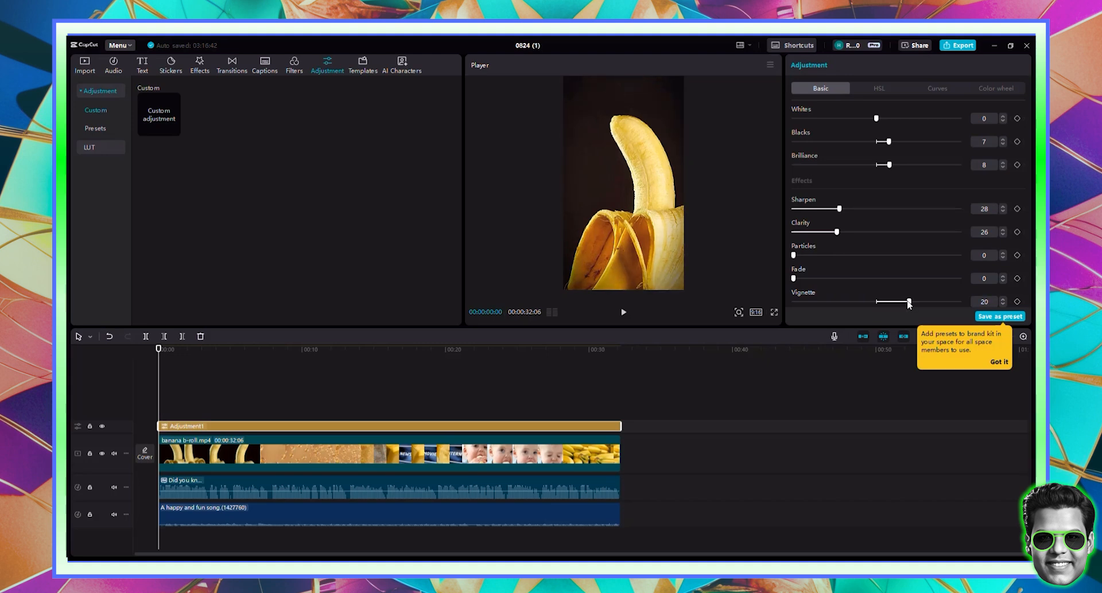
- Run Auto captions with English as the spoken language to caption the voiceover
left_click(263, 70)
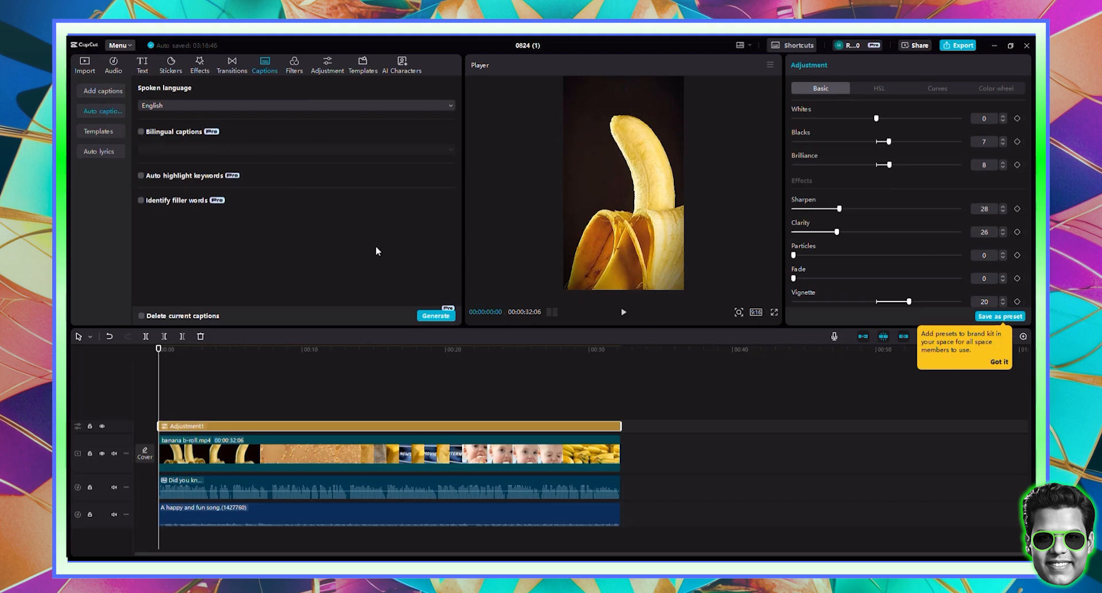
left_click(435, 316)
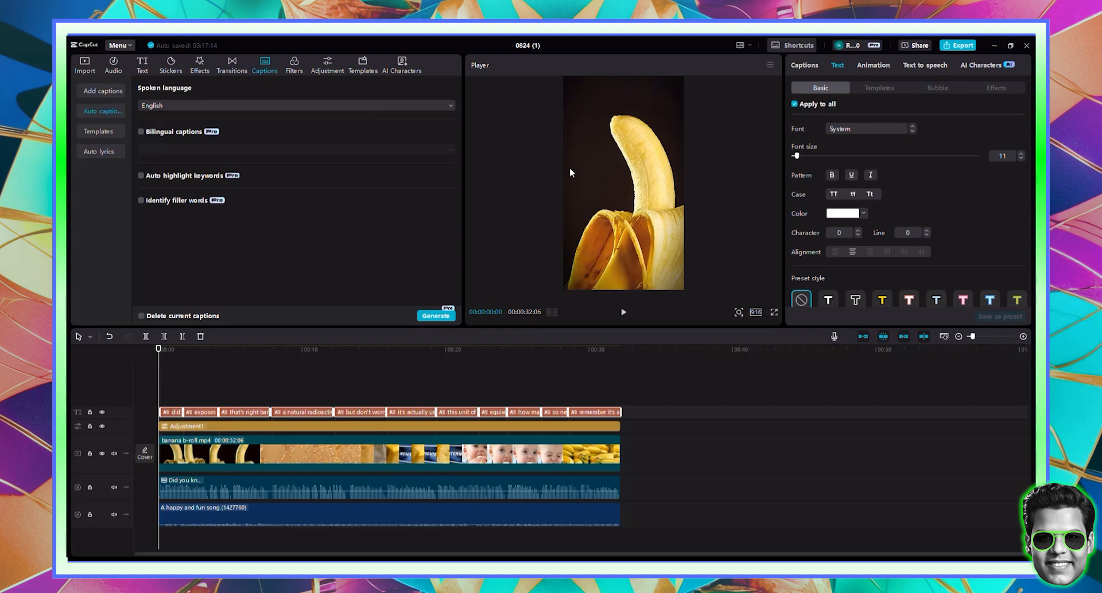
- Apply the yellow QUICK text template to the captions
scroll(909, 208, "down", 3)
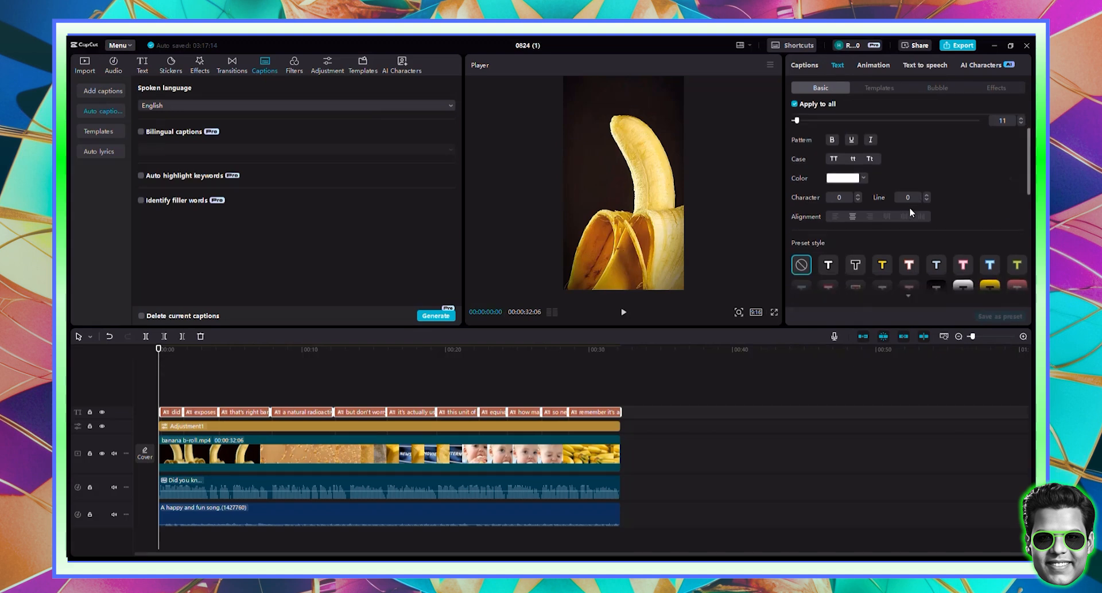
scroll(905, 204, "up", 3)
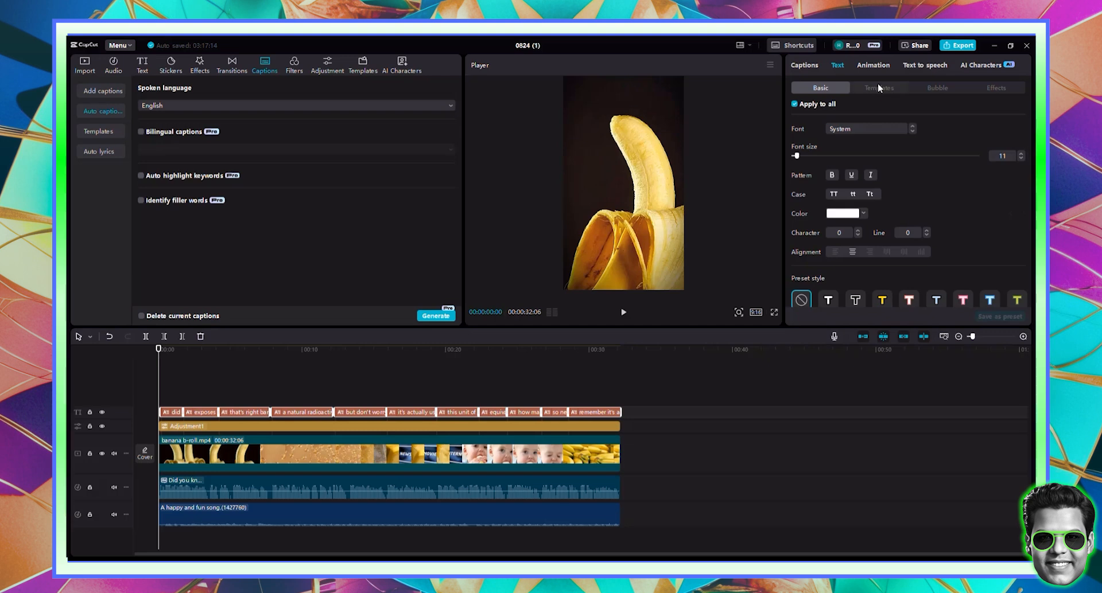
left_click(878, 87)
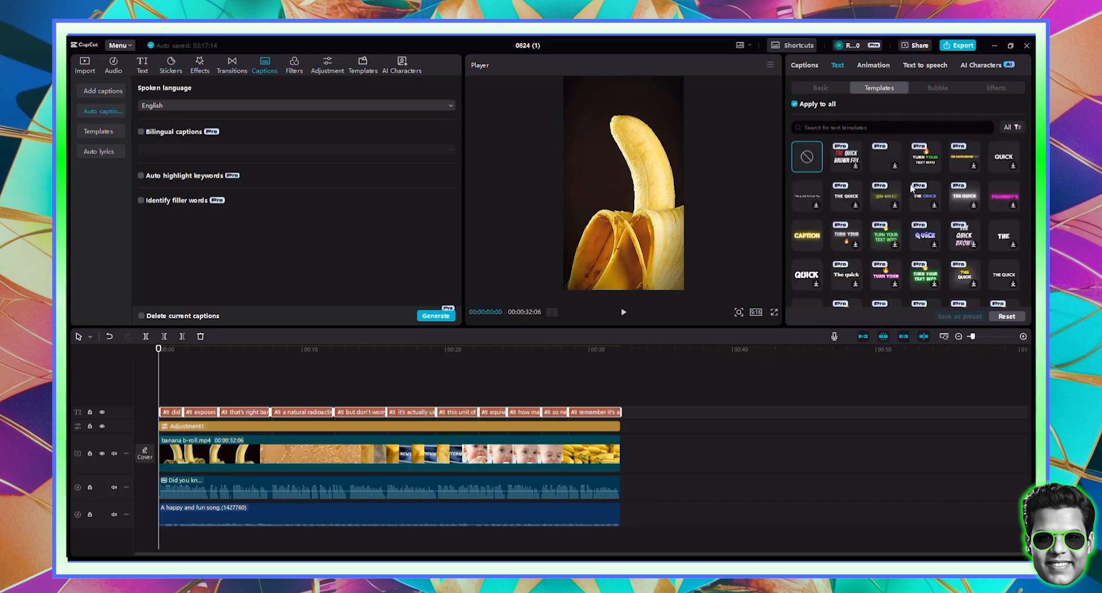
left_click(934, 165)
scroll(934, 213, "down", 2)
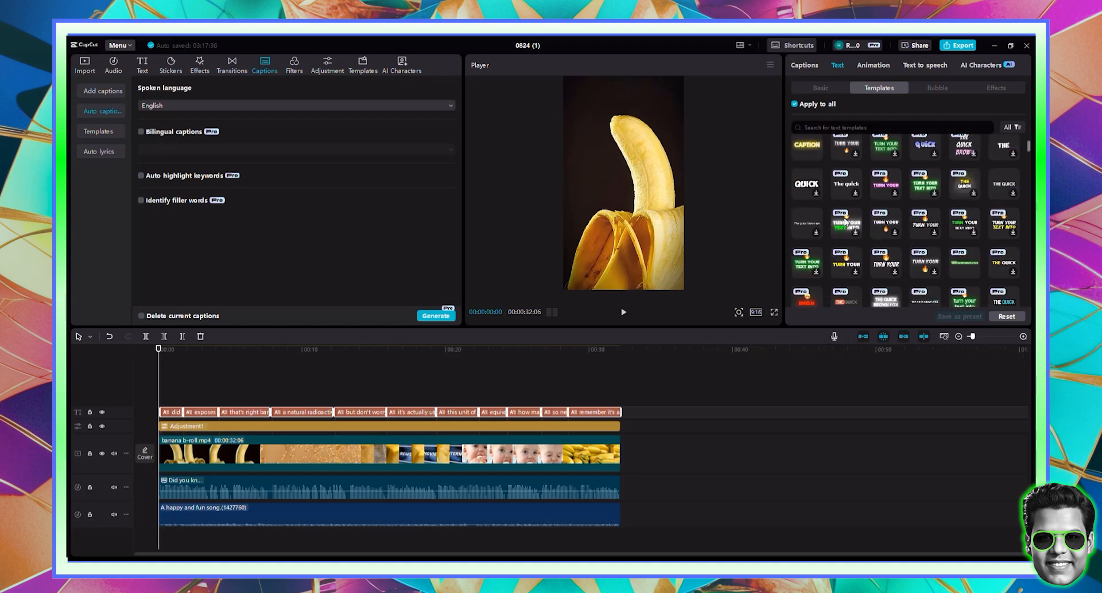
scroll(932, 221, "down", 3)
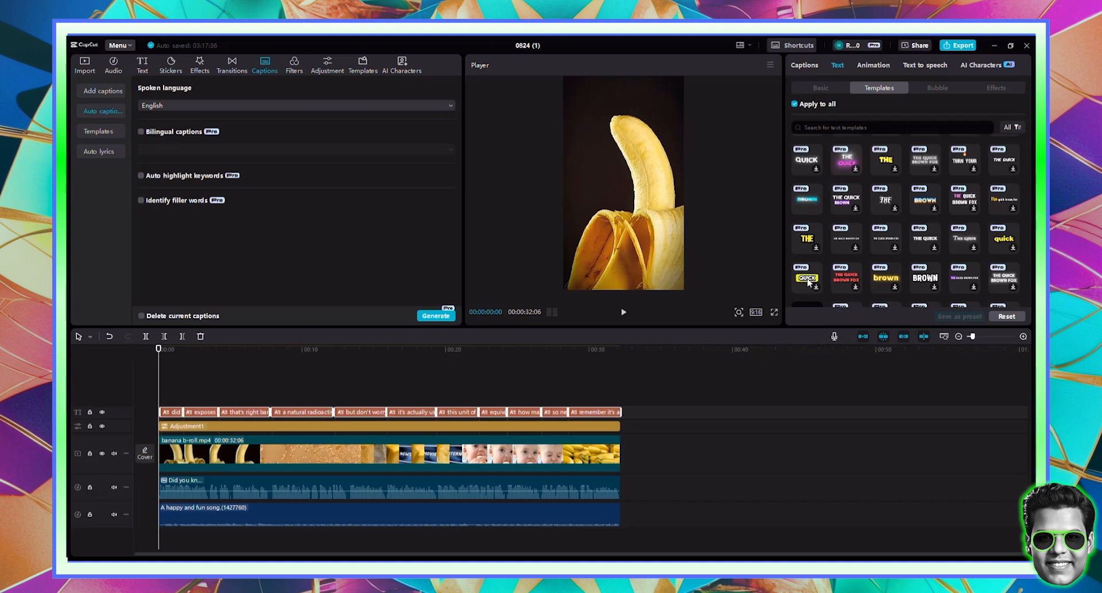
left_click(808, 286)
- Select all caption clips and move the captions up to the middle of the frame
scroll(869, 241, "down", 5)
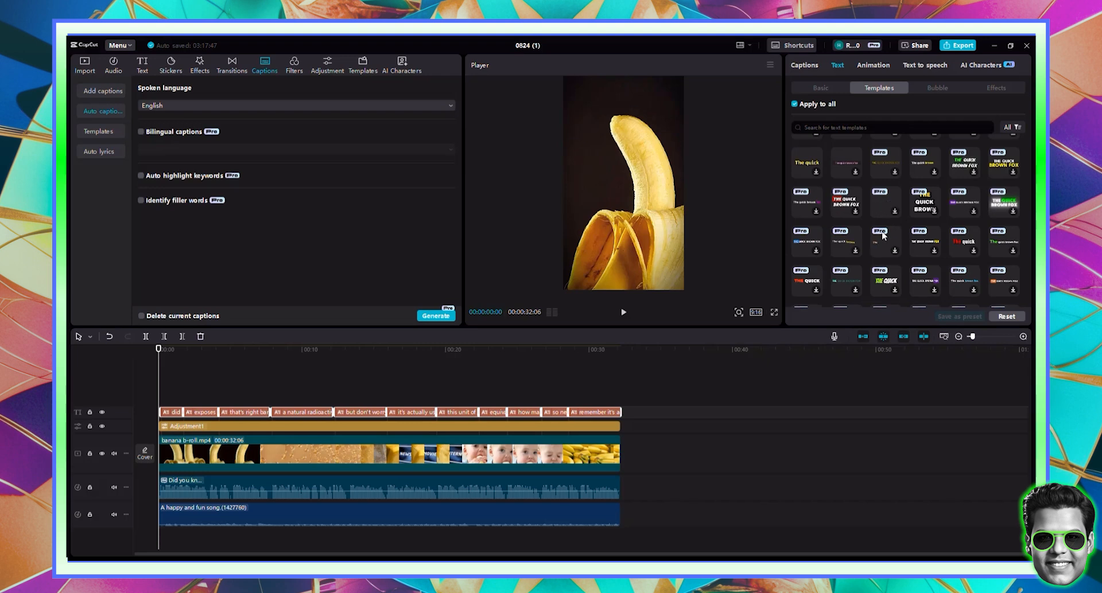
scroll(881, 233, "up", 3)
scroll(882, 235, "up", 3)
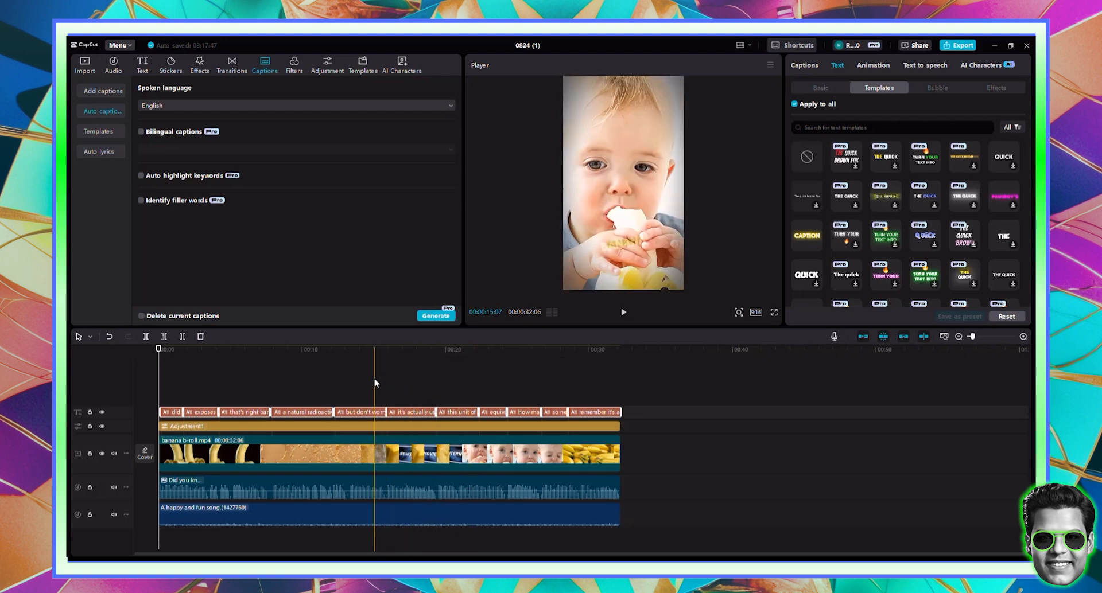
left_click(415, 368)
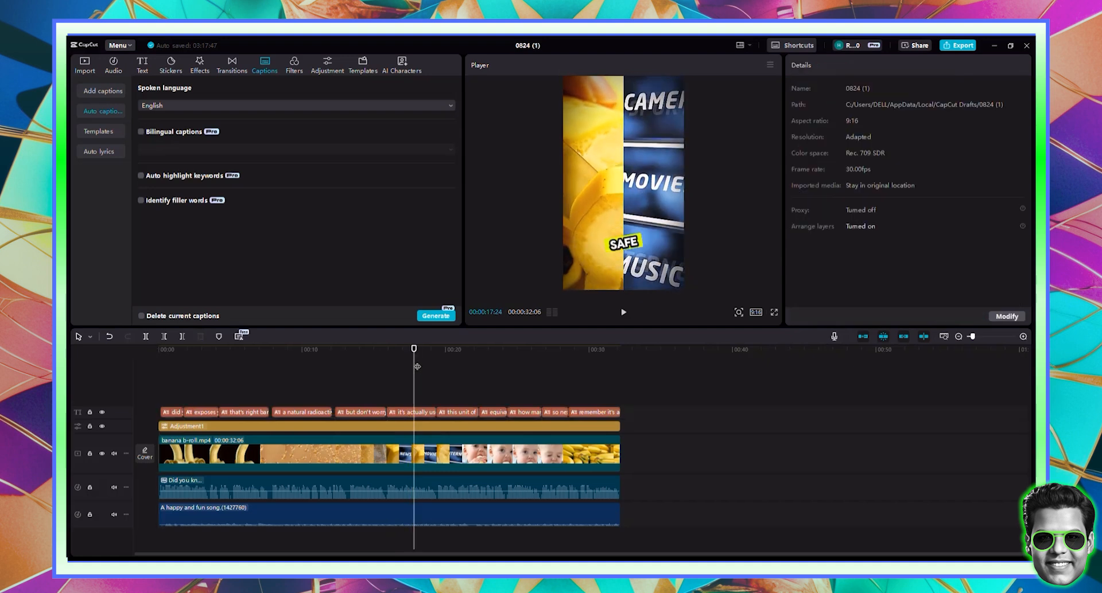
left_click_drag(435, 407, 154, 390)
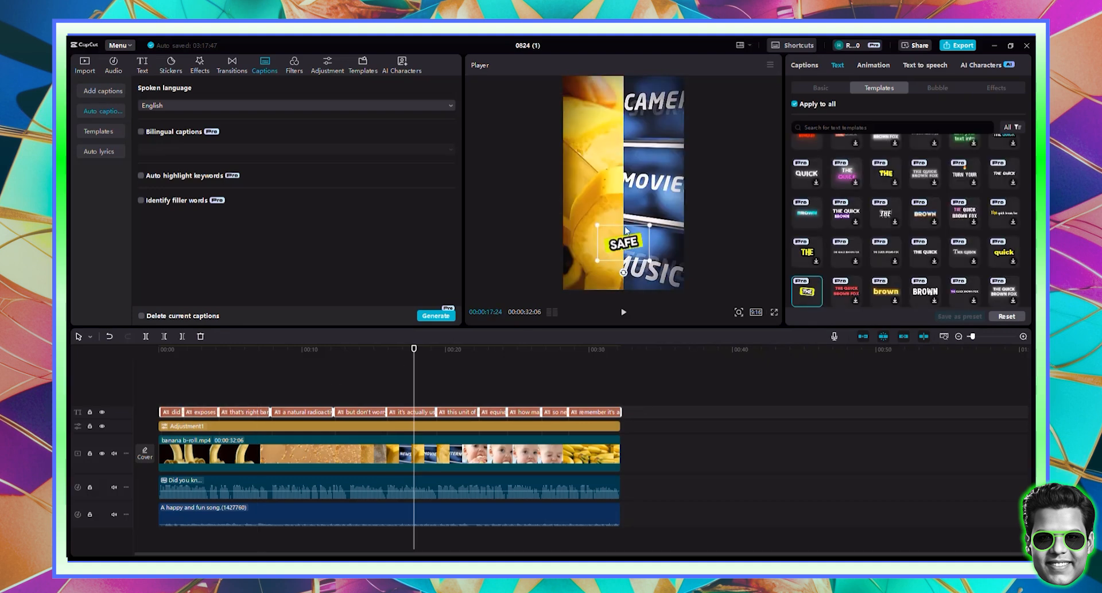
left_click_drag(626, 231, 626, 184)
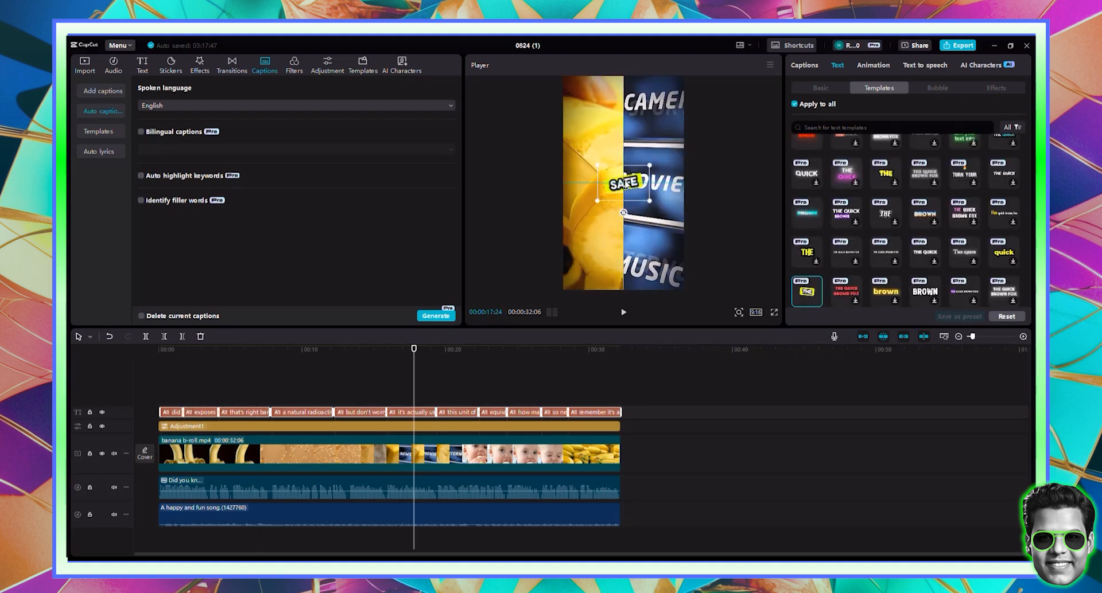
left_click(575, 370)
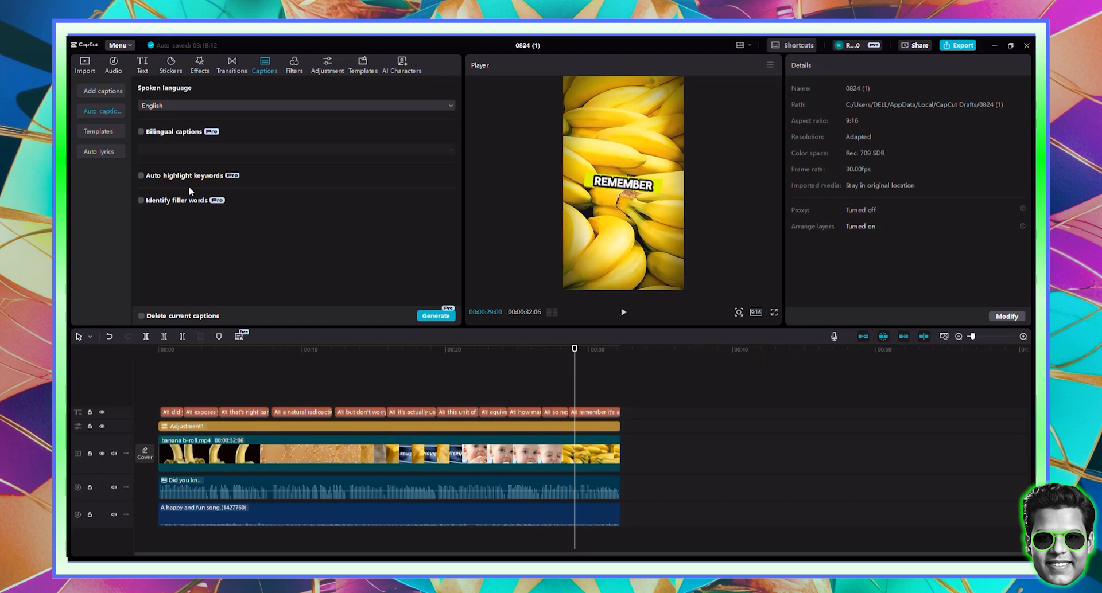
- Search stickers for subscribe and add the red SUBSCRIBE sticker at about 29 seconds
left_click(172, 67)
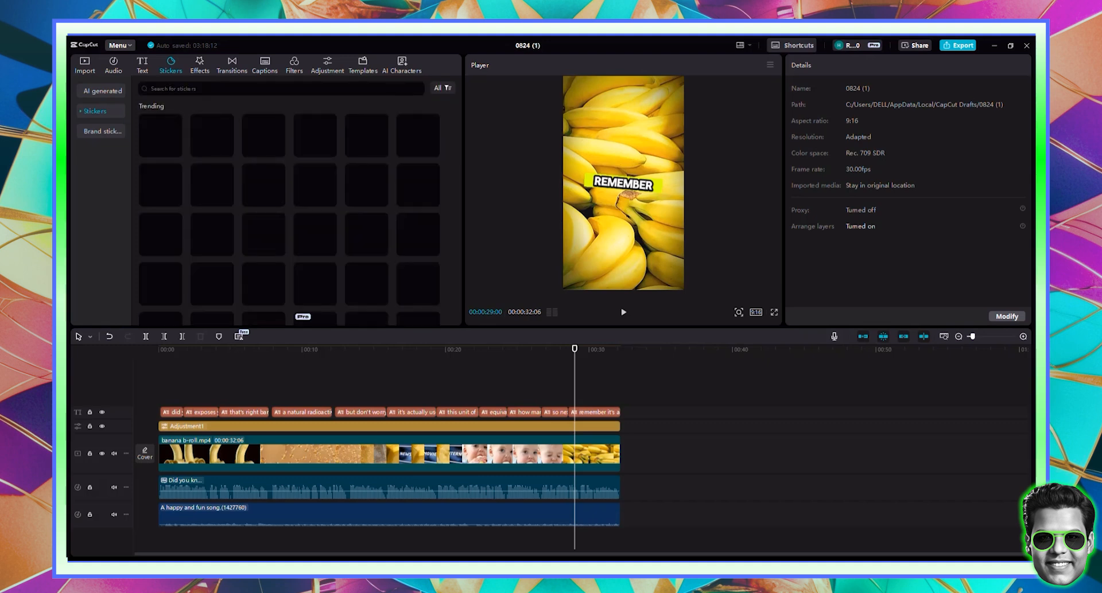
type("susb")
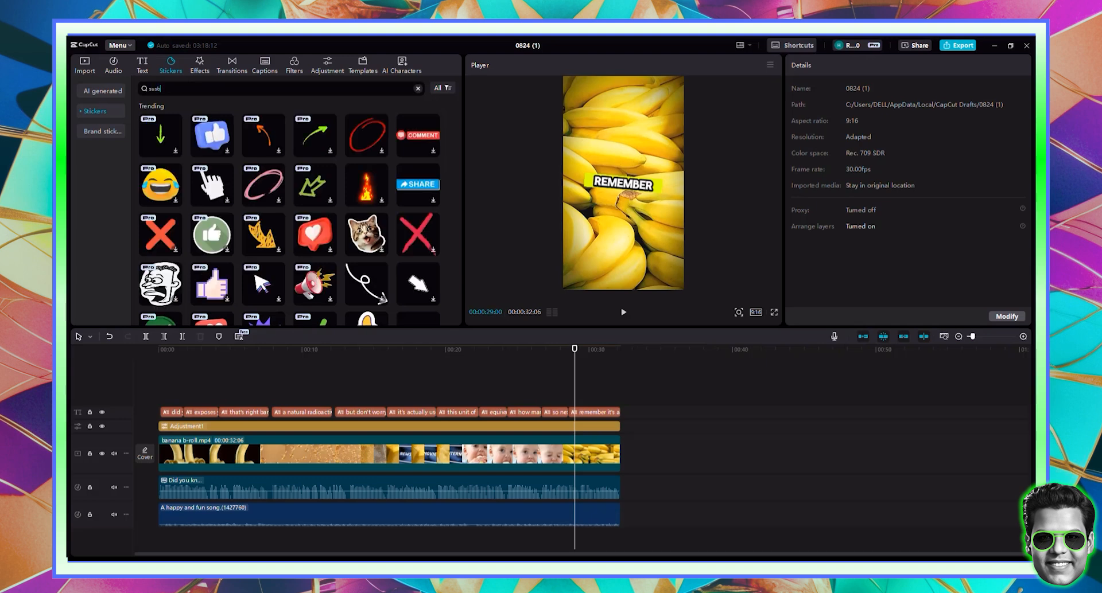
type("scribe")
key("Return")
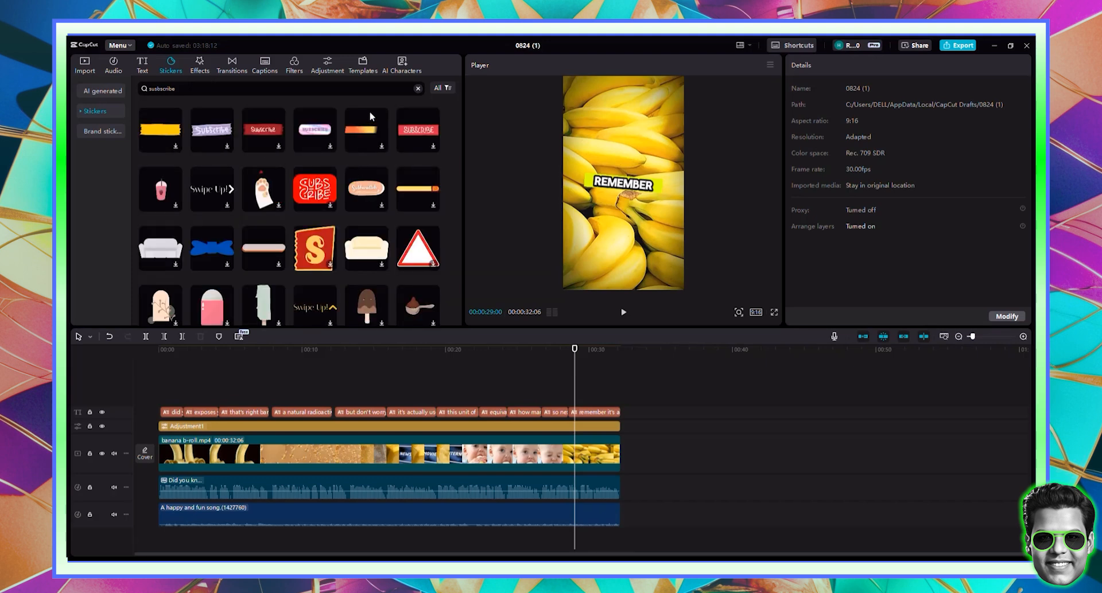
scroll(396, 168, "down", 3)
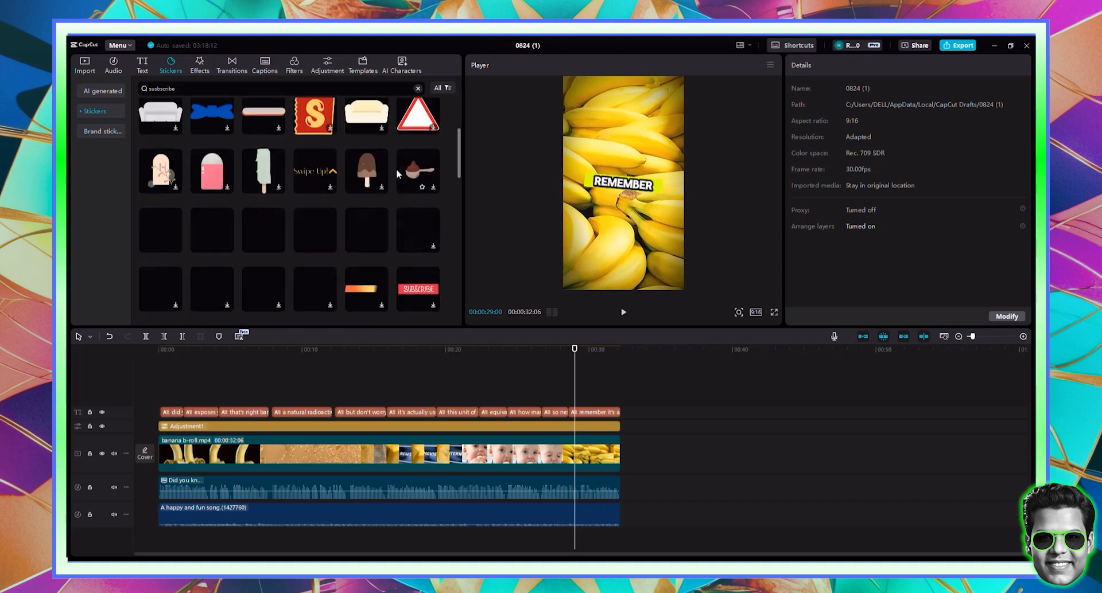
scroll(426, 222, "up", 3)
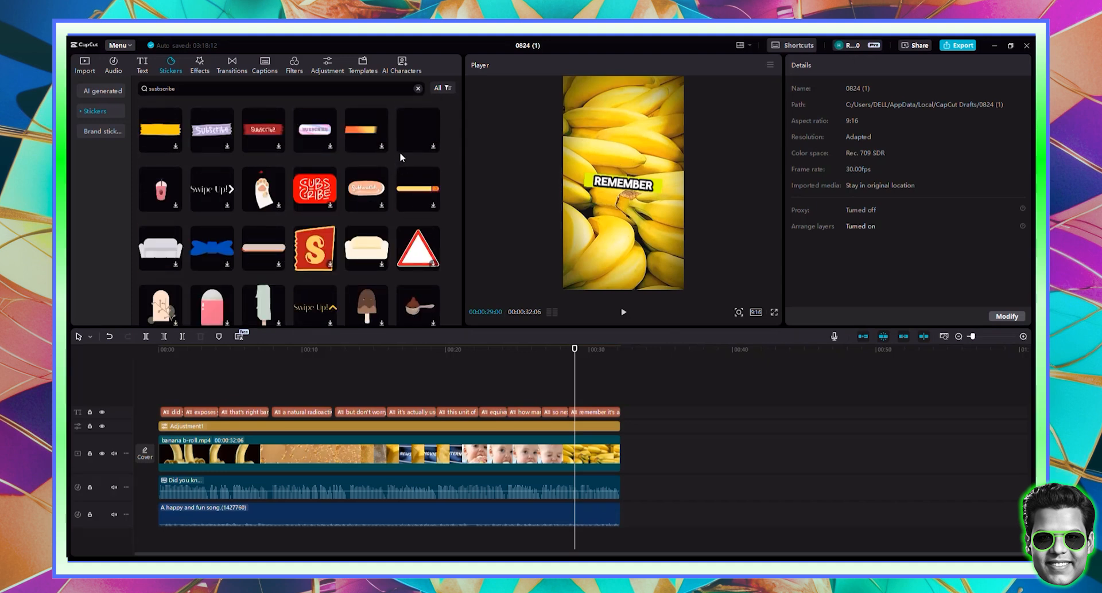
mouse_move(400, 143)
left_click_drag(406, 136, 608, 407)
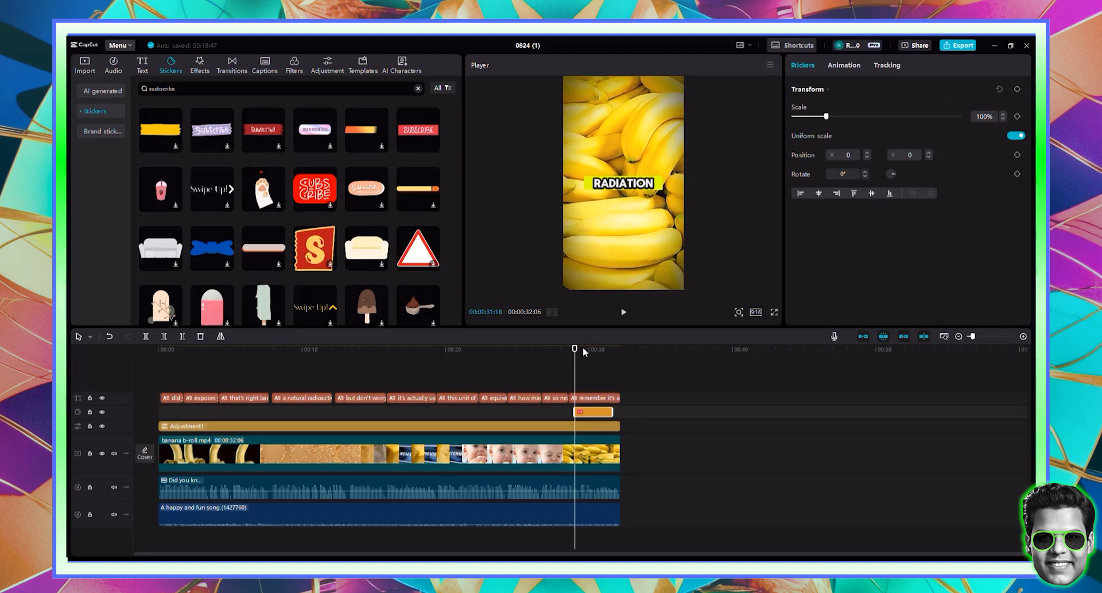
- Trim the sticker clip slightly and move the sticker lower, below the captions
left_click_drag(576, 348, 595, 349)
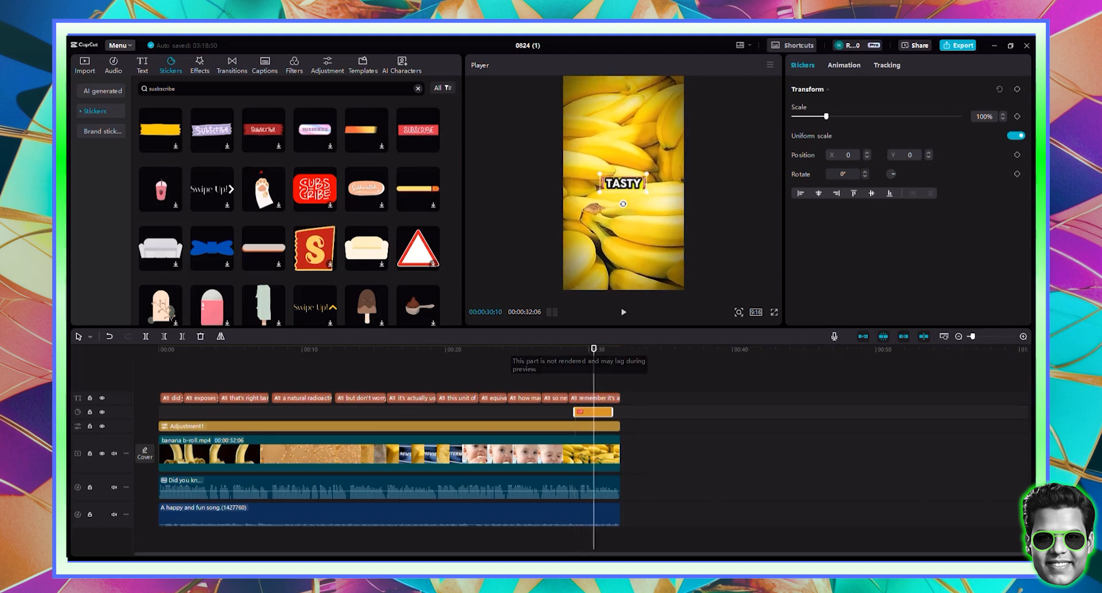
left_click_drag(629, 208, 696, 275)
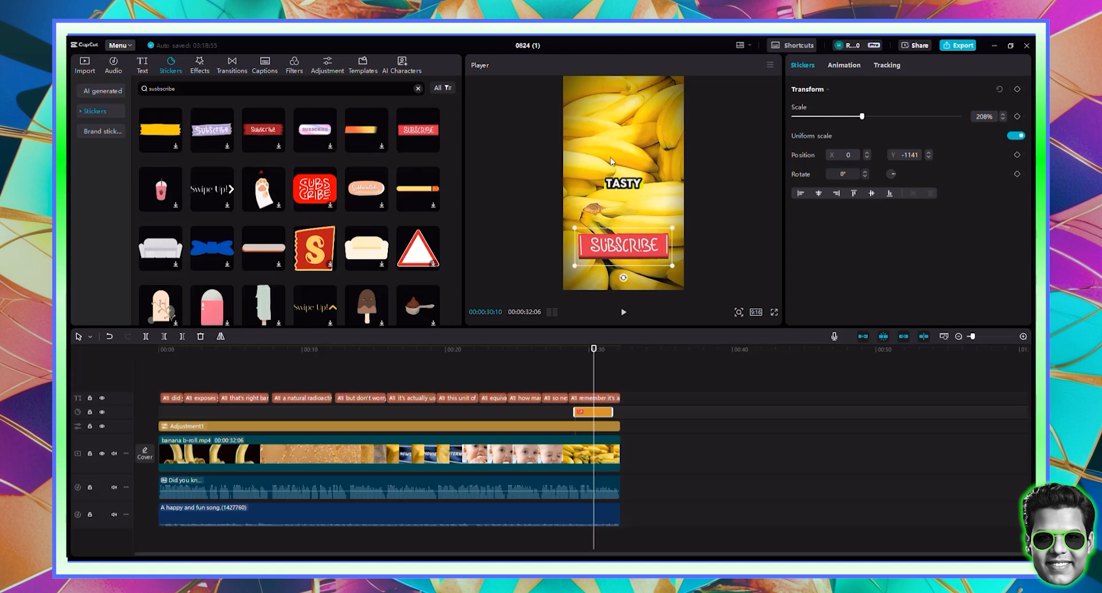
left_click_drag(598, 349, 574, 349)
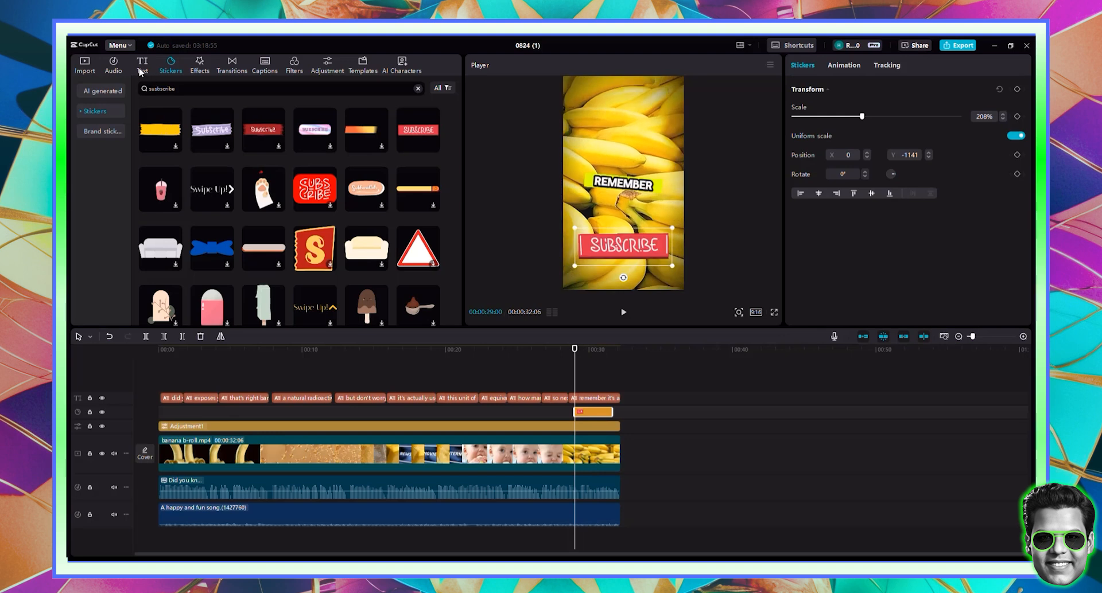
- Search audio for 'bell sound' and add Bell ding, aligned with the sticker's start at 29 seconds
left_click(122, 69)
double_click(153, 88)
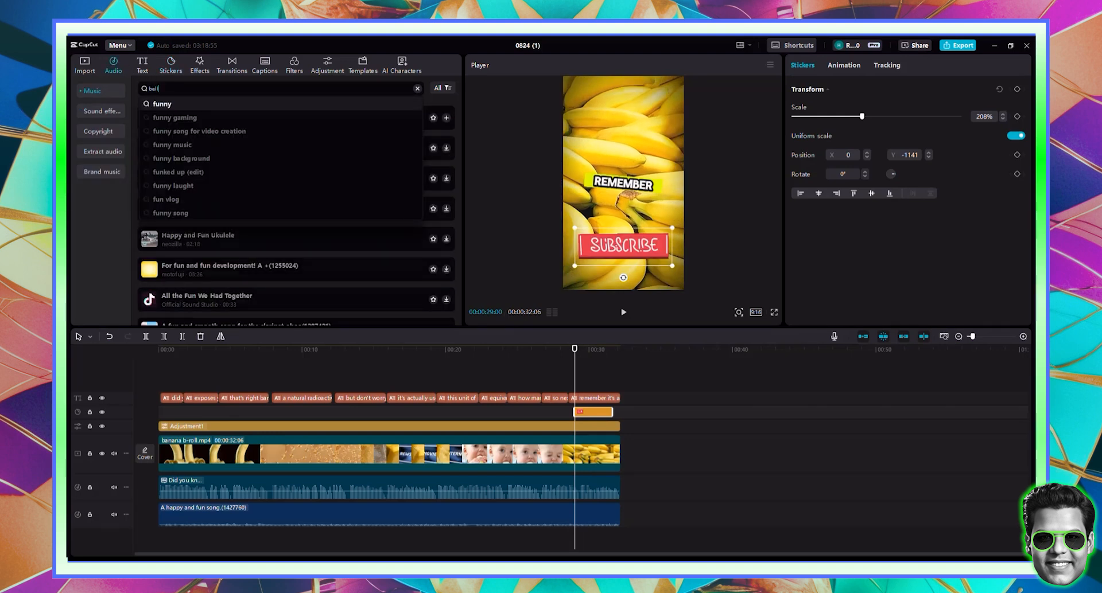
type("bell sound")
key("Return")
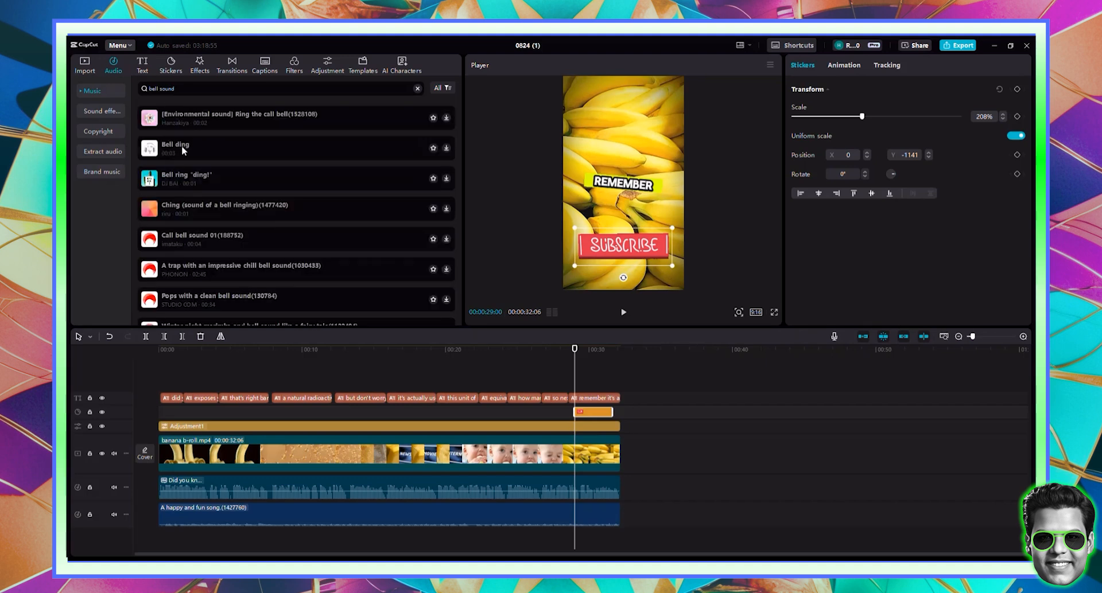
left_click(180, 146)
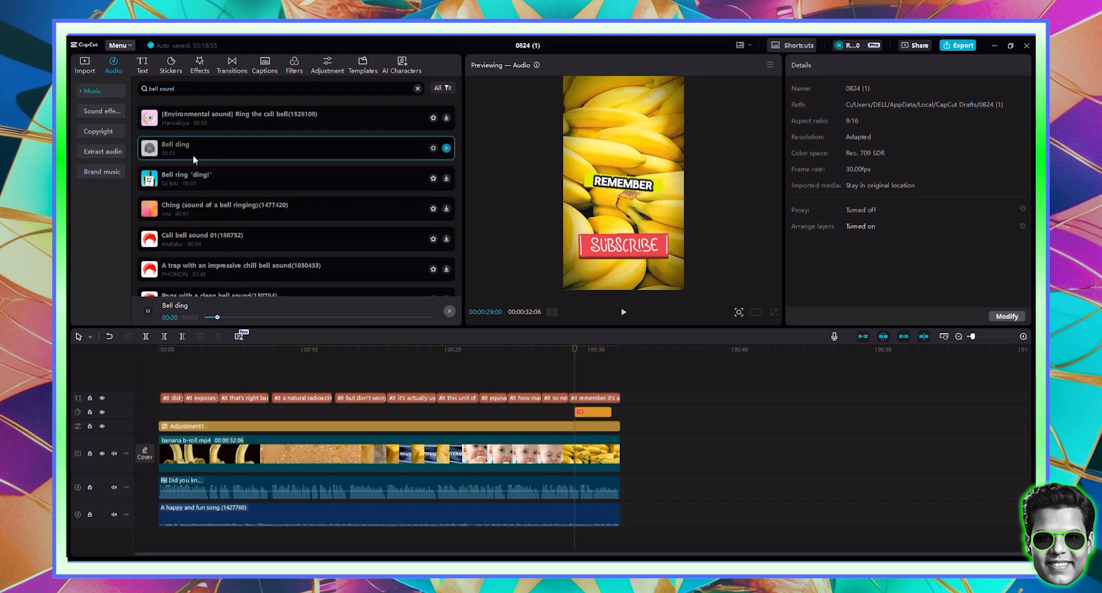
left_click_drag(221, 156, 582, 506)
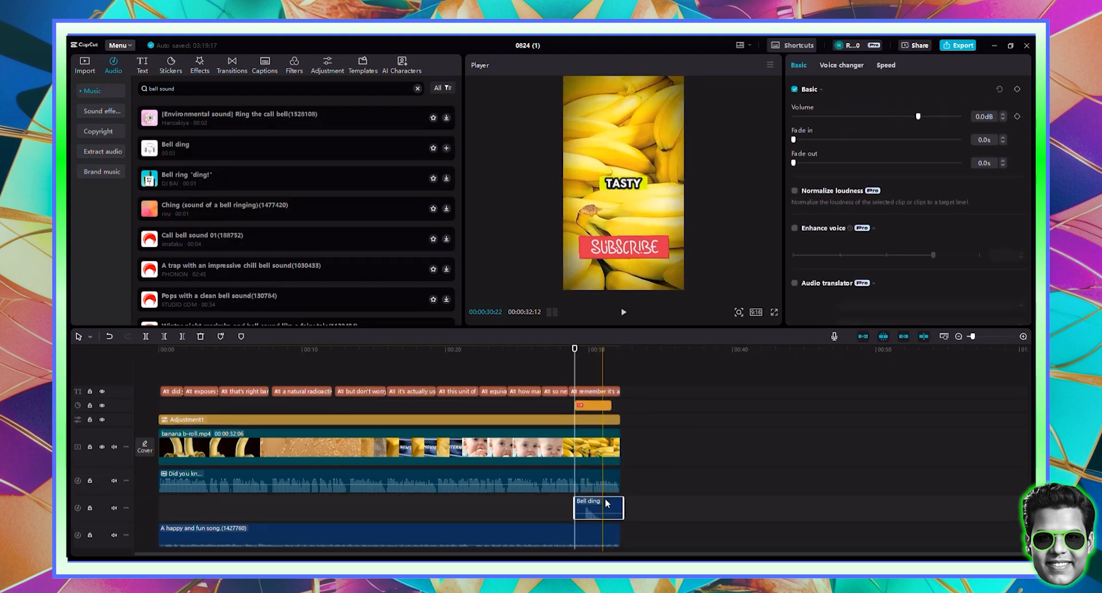
left_click(1022, 338)
left_click(1023, 337)
left_click(1023, 337)
left_click(1023, 338)
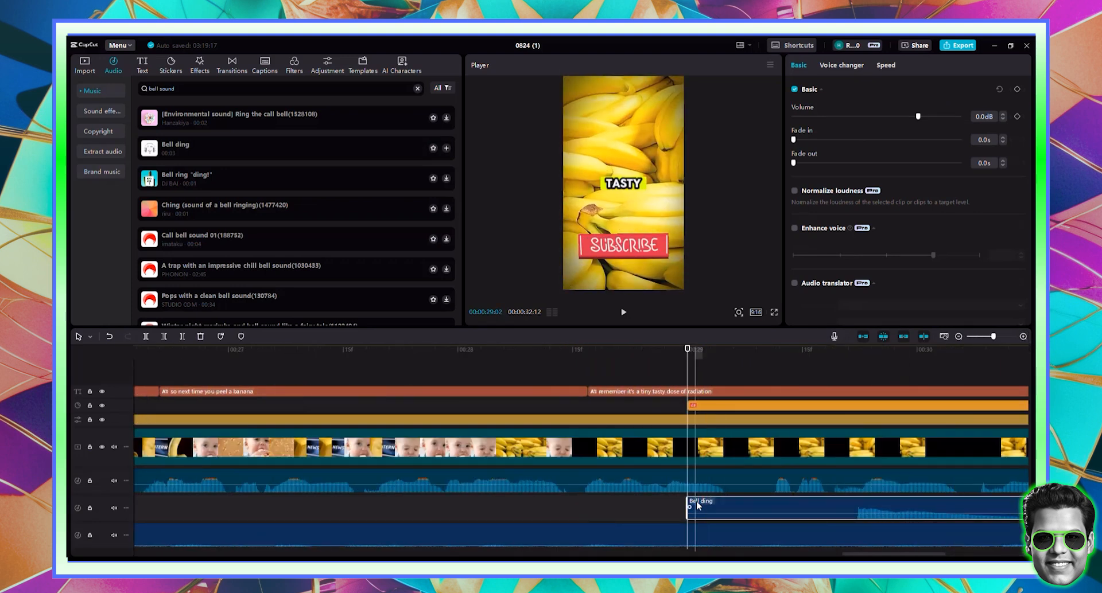
mouse_move(698, 506)
left_mouse_down()
mouse_move(851, 505)
mouse_move(714, 502)
left_mouse_up()
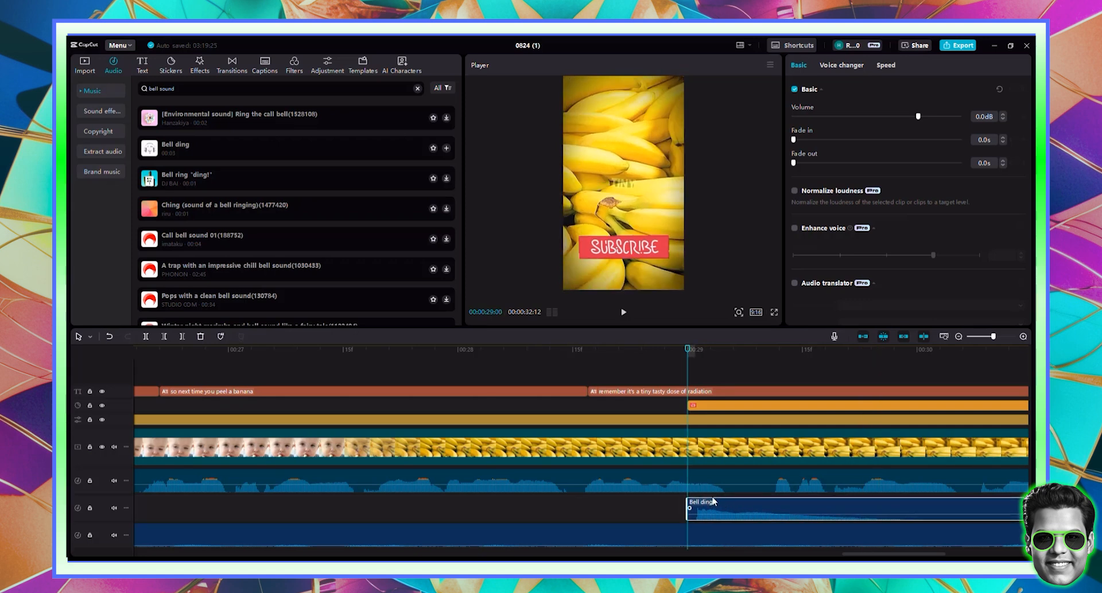
- Give the SUBSCRIBE sticker a Bounce In entrance and a Bounce Out exit animation
left_click(697, 406)
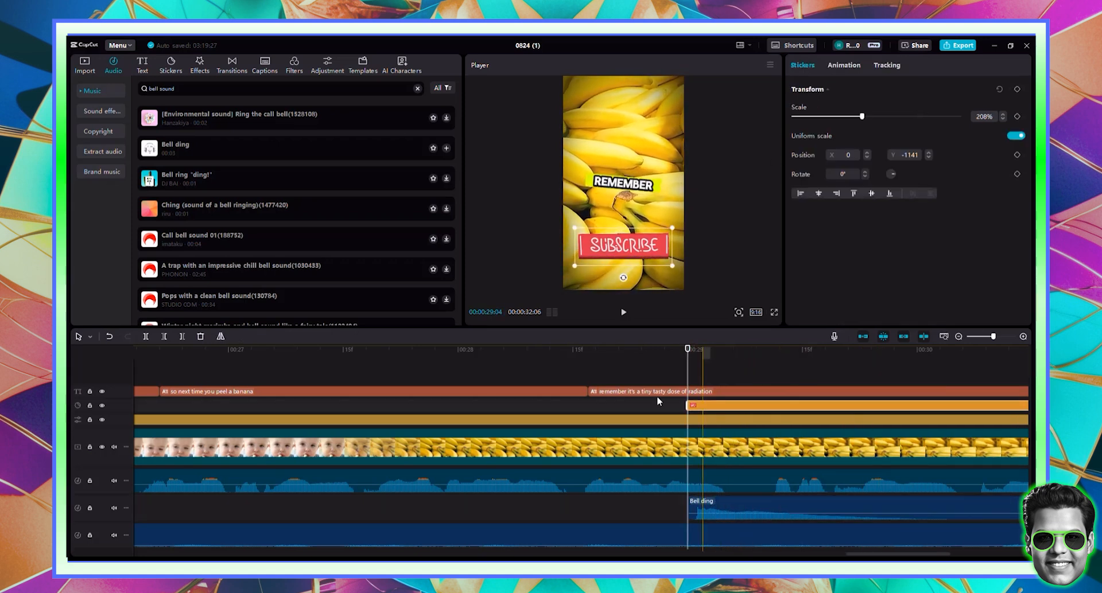
left_click(843, 64)
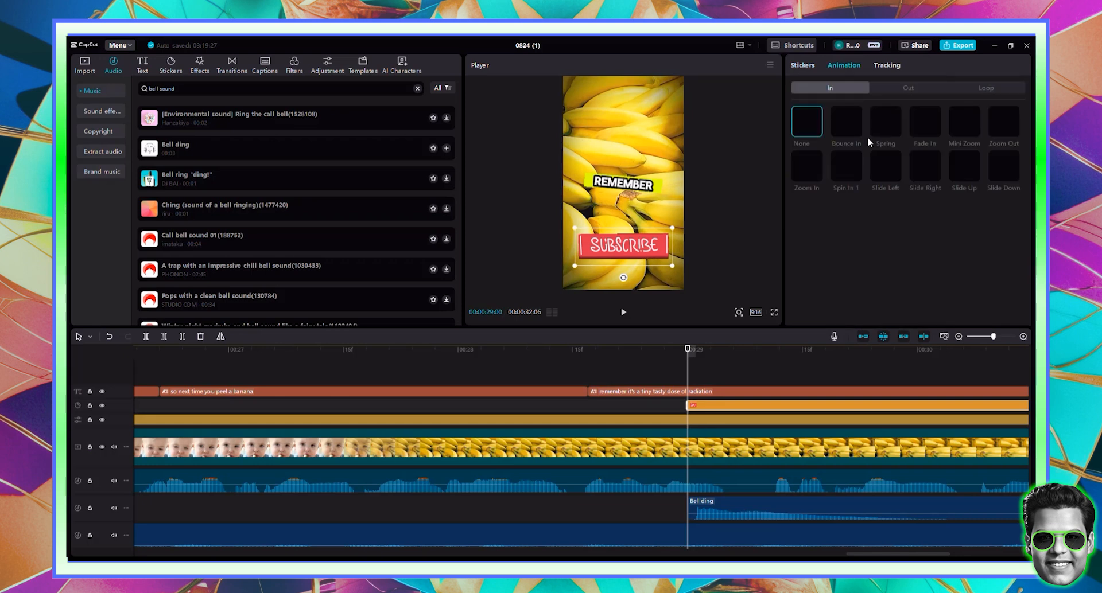
left_click(852, 129)
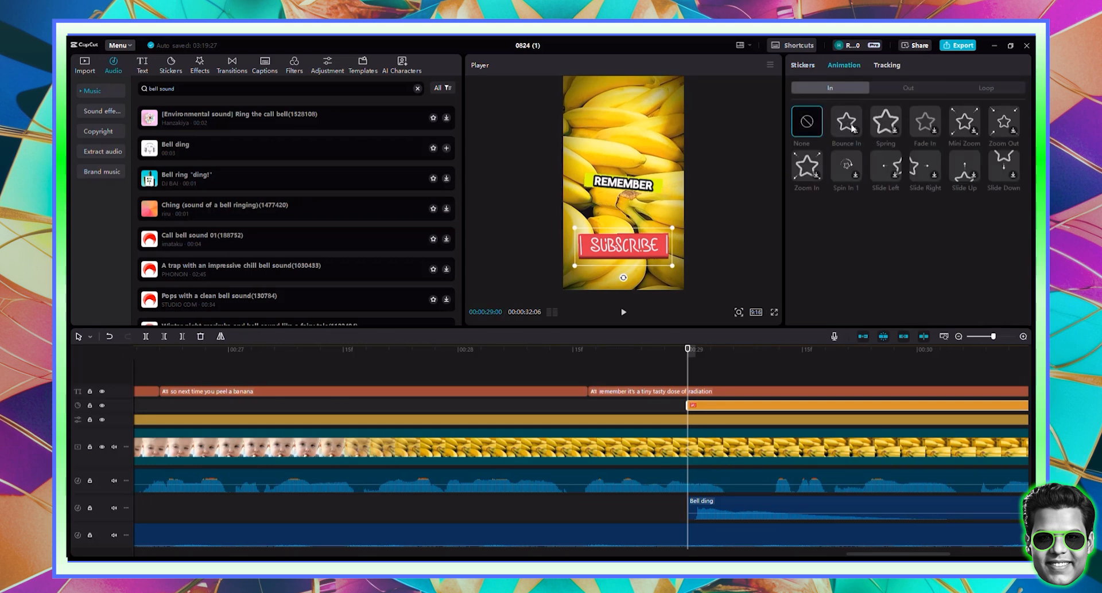
left_click(899, 86)
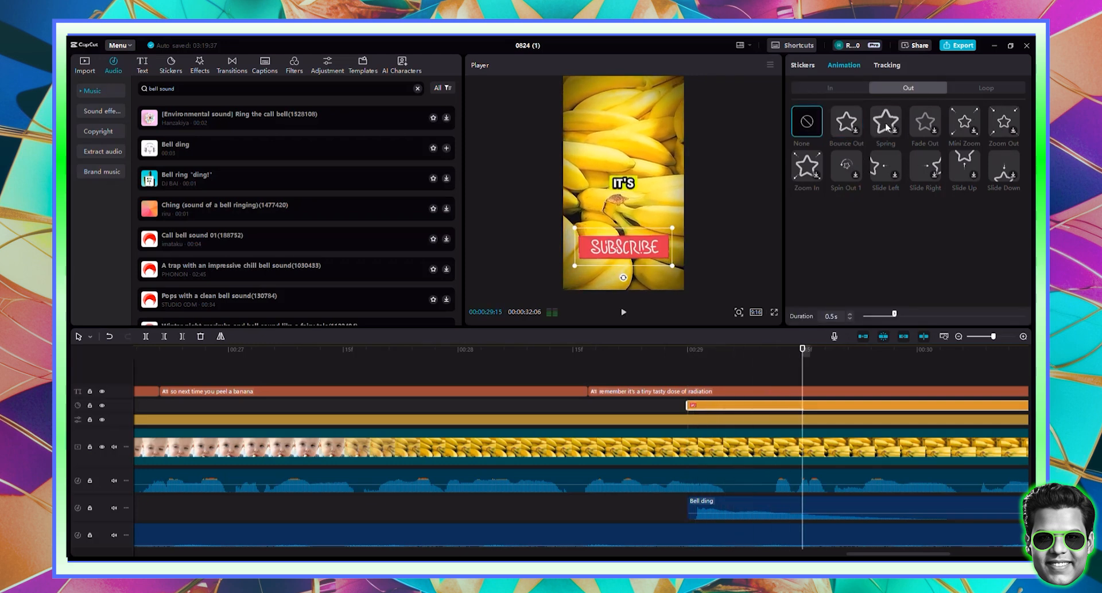
left_click(850, 128)
left_click(957, 338)
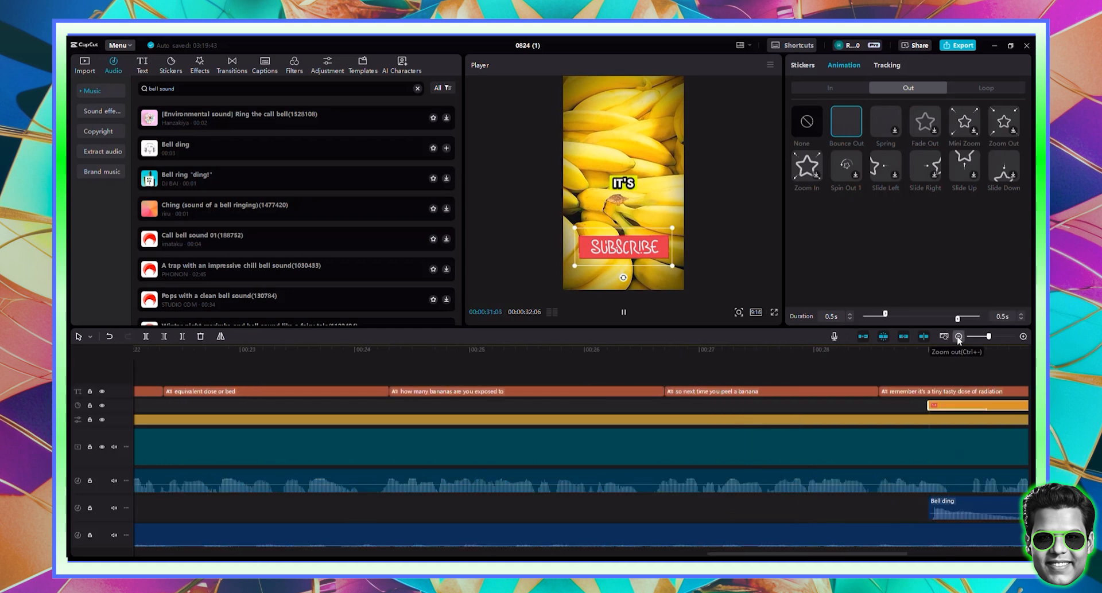
left_click(957, 338)
left_click(957, 337)
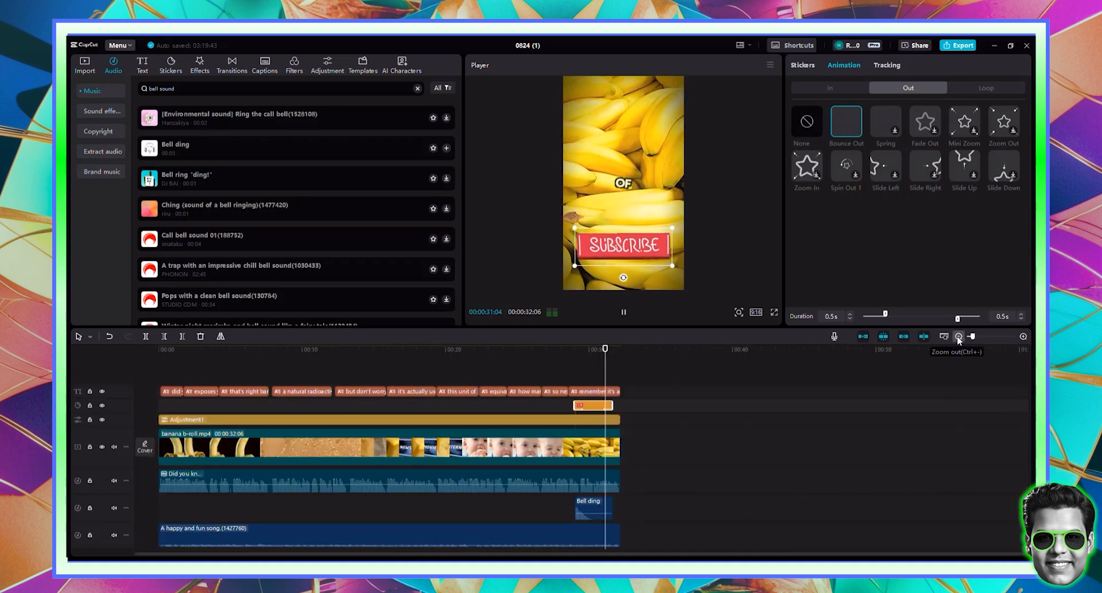
left_click(405, 355)
left_click_drag(405, 356, 128, 321)
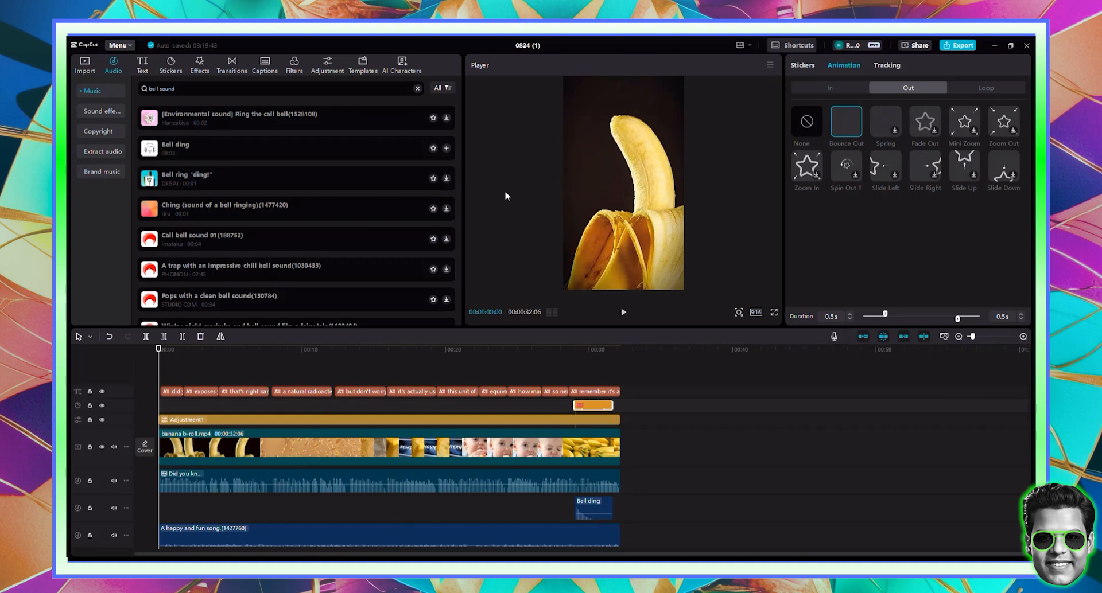
- Export the video at 1080P and 60fps under the name FACT ABOUT BANANAS
left_click(957, 47)
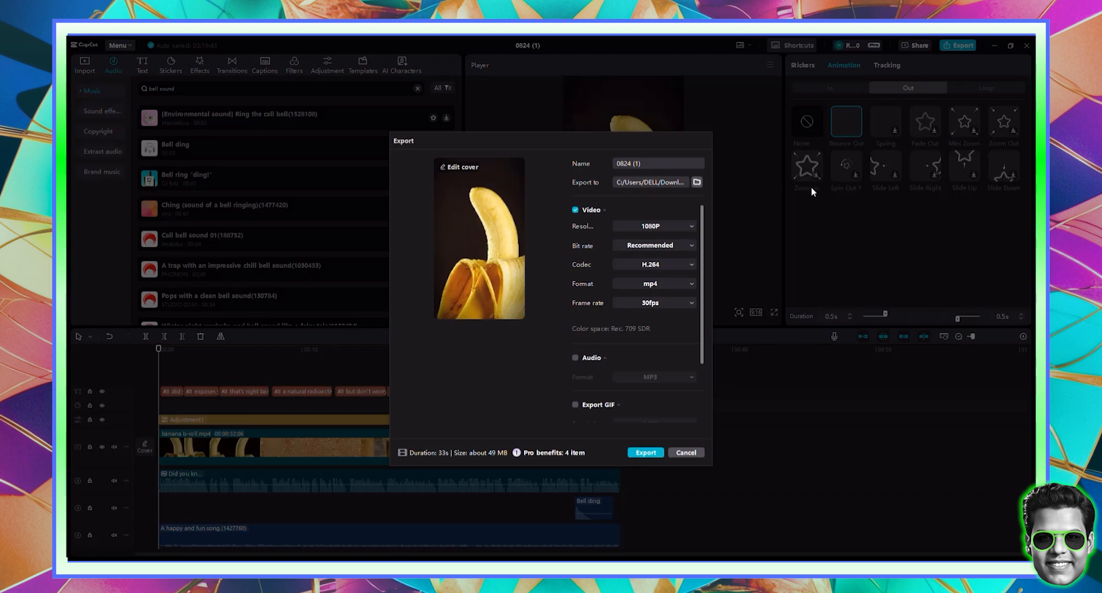
left_click(686, 453)
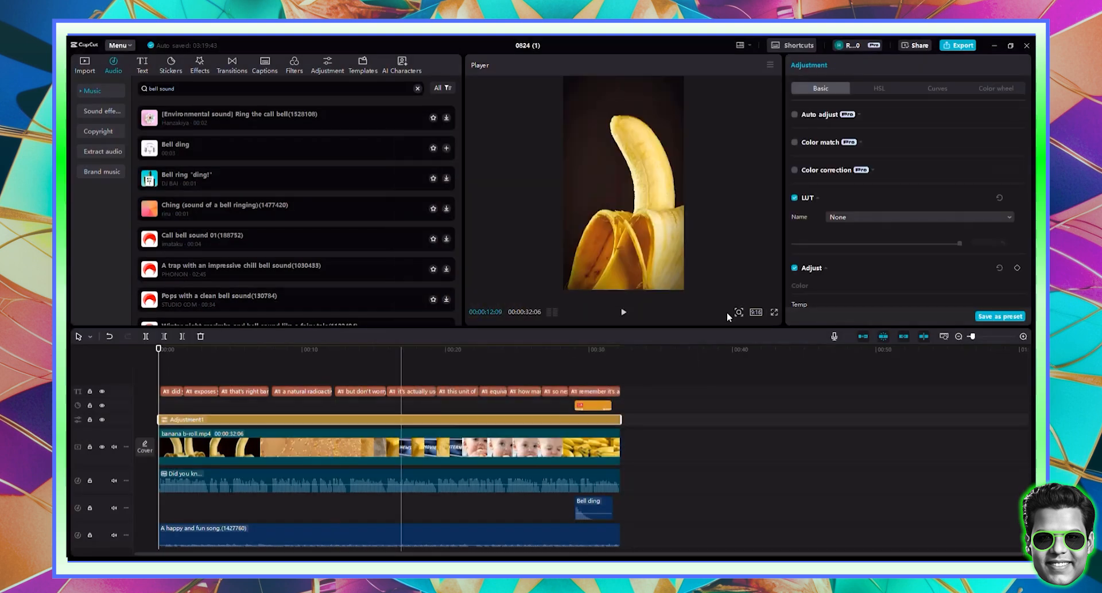
scroll(855, 228, "down", 3)
scroll(855, 227, "up", 5)
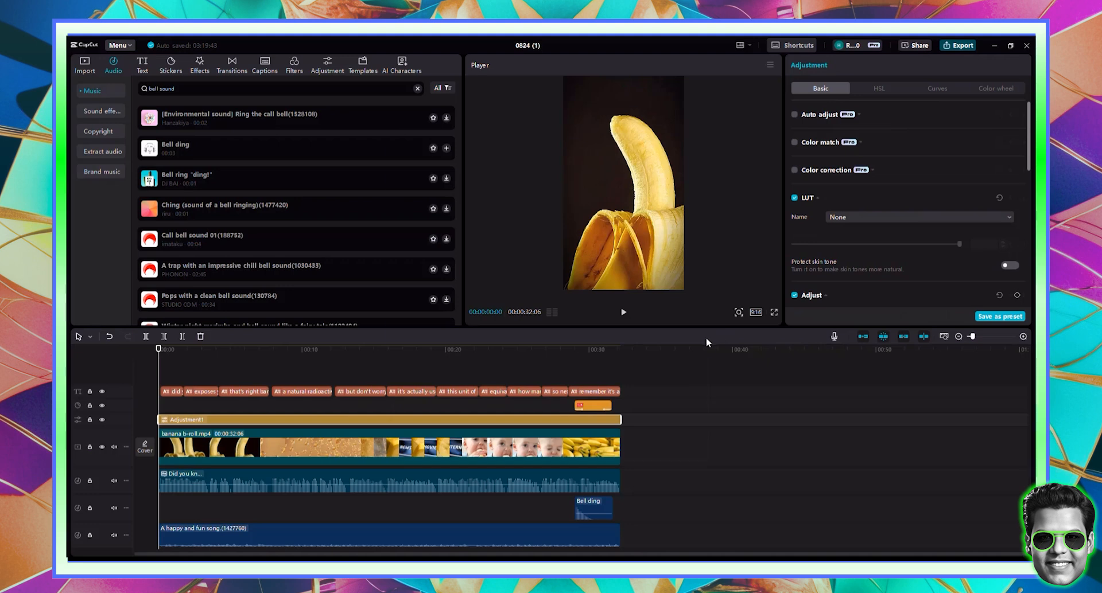
key("ctrl+e")
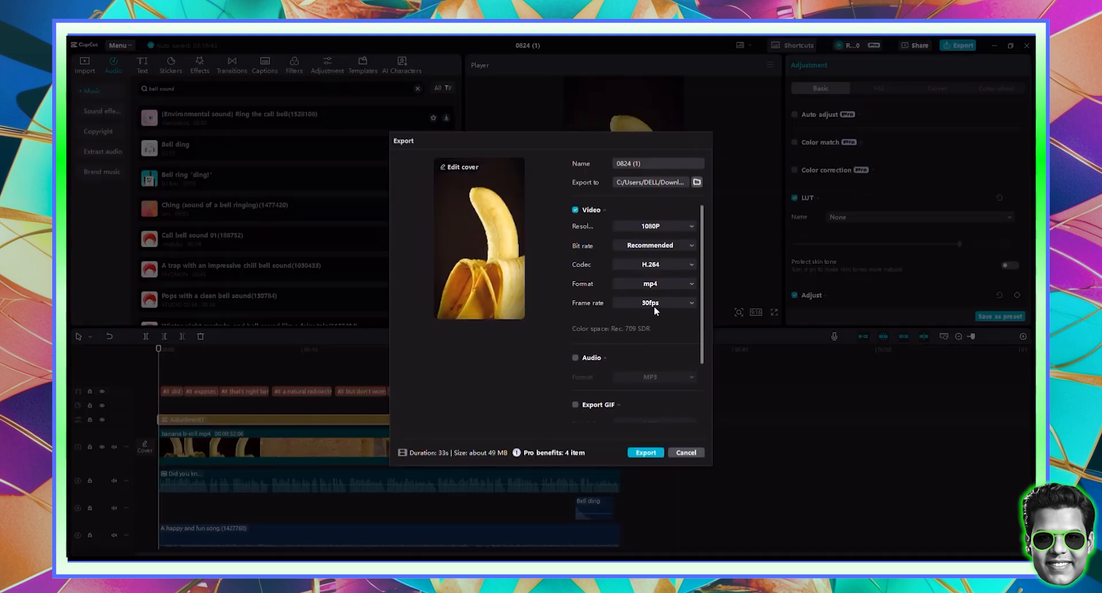
left_click(653, 305)
left_click(649, 384)
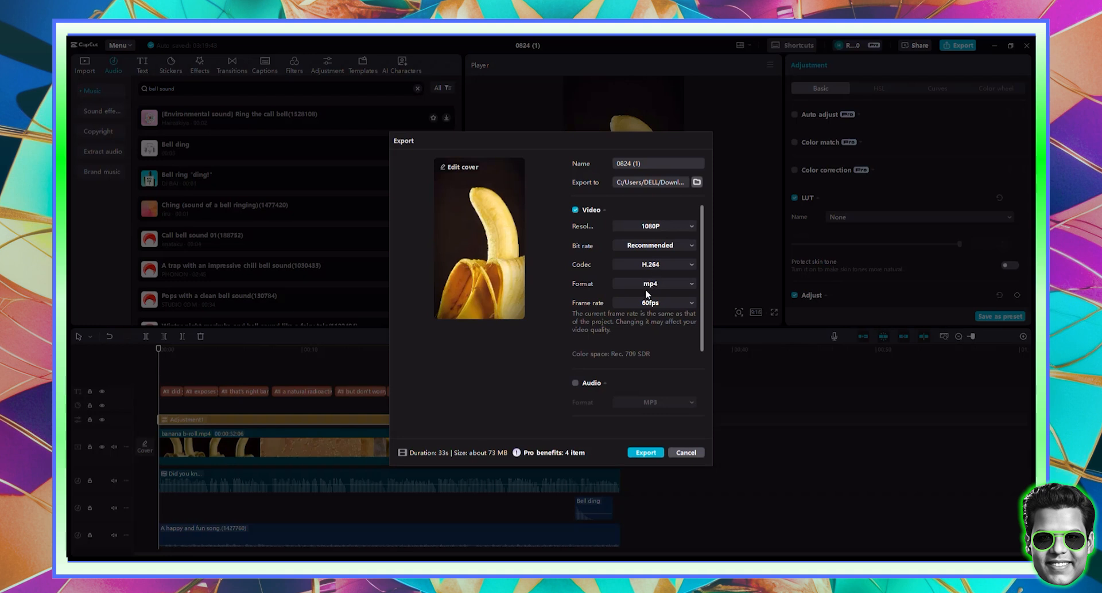
left_click(654, 228)
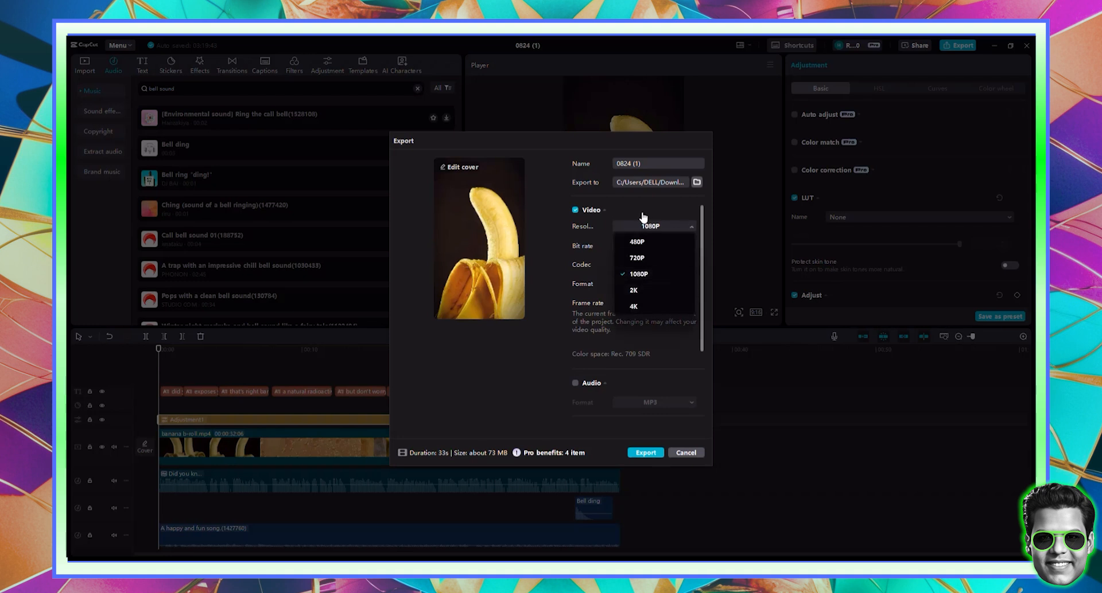
left_click(642, 163)
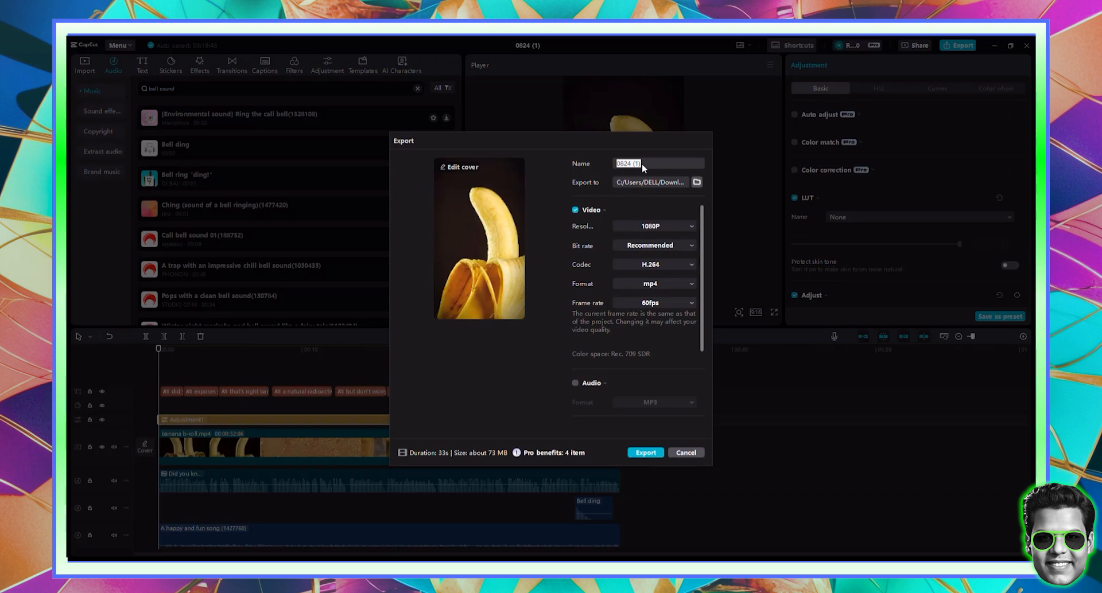
type("FACT ABOUT BANANAS")
left_click(647, 453)
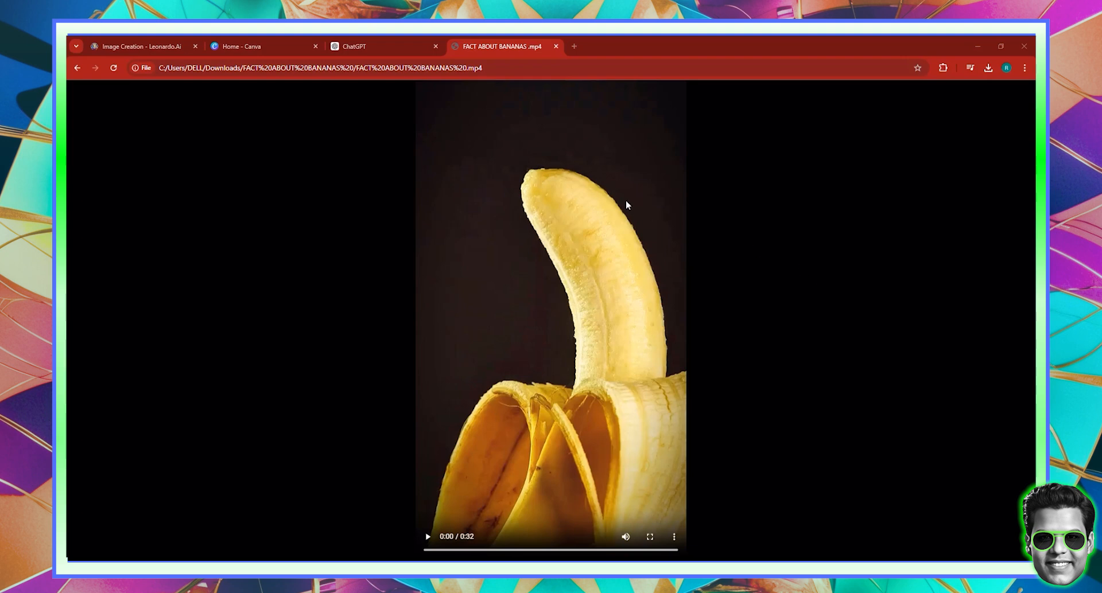
- Play FACT ABOUT BANANAS.mp4 full screen in Chrome through 0:32, then exit full screen
left_click(649, 536)
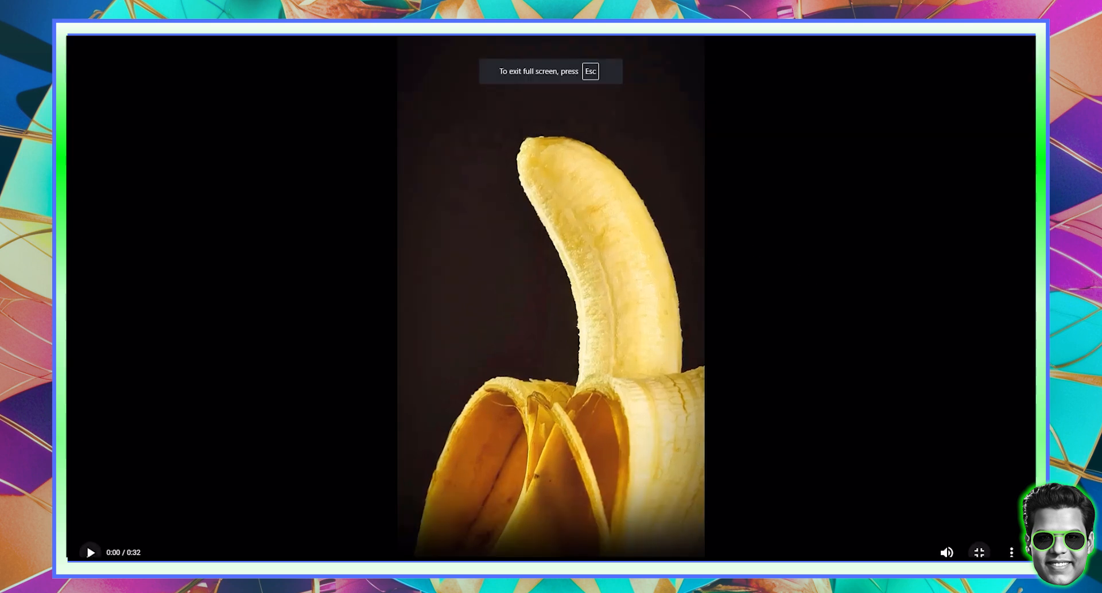
left_click(86, 539)
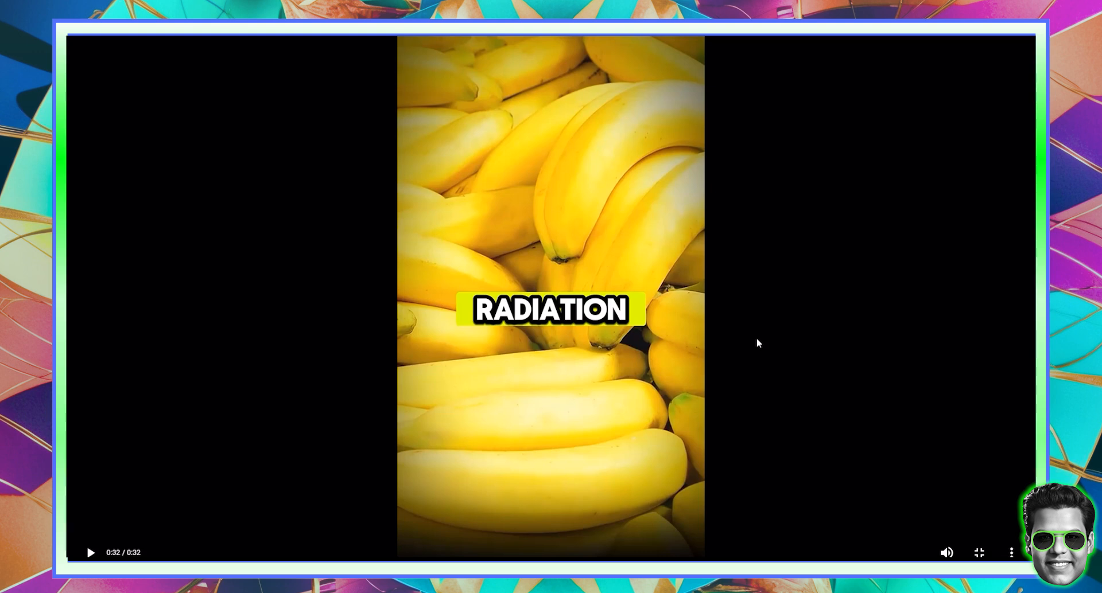
key("Escape")
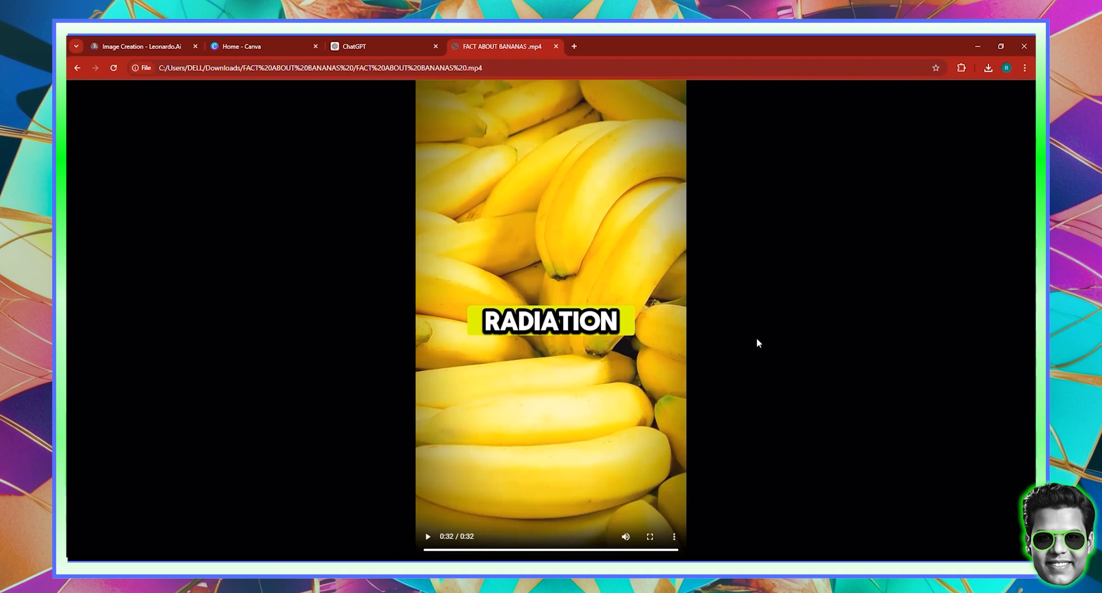